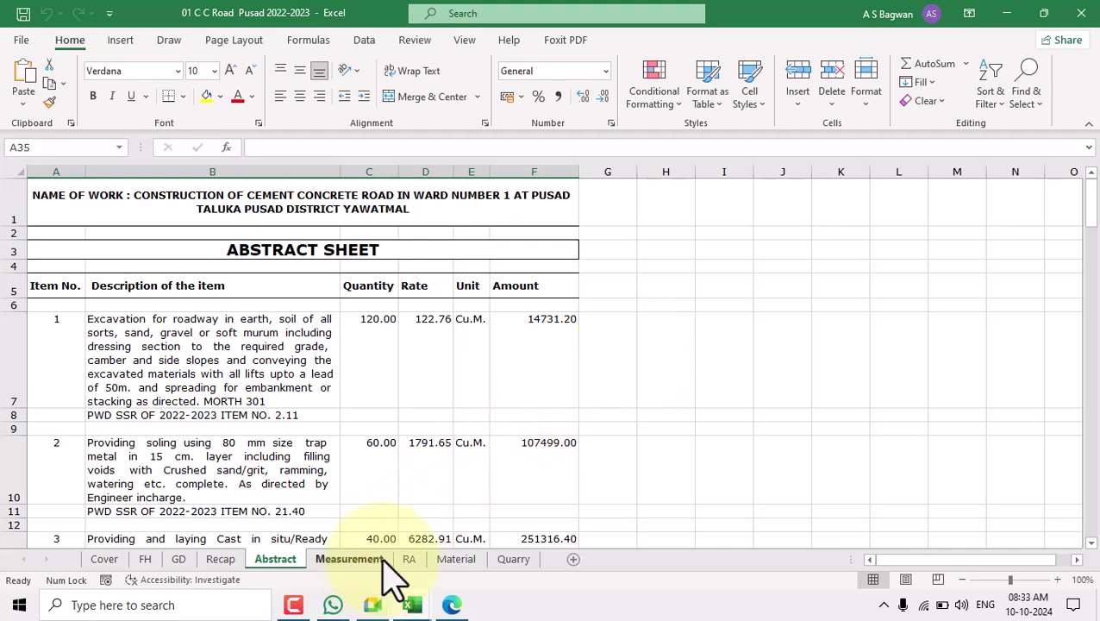
Review the Measurement, Abstract and Material sheets of the road estimate
click(349, 560)
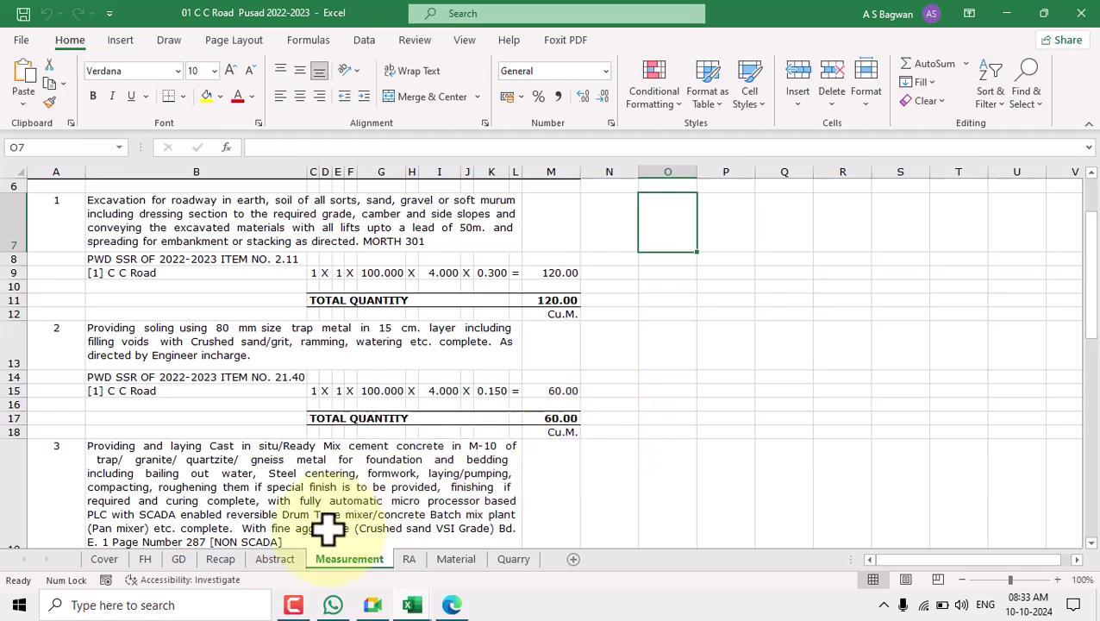
click(281, 561)
click(461, 562)
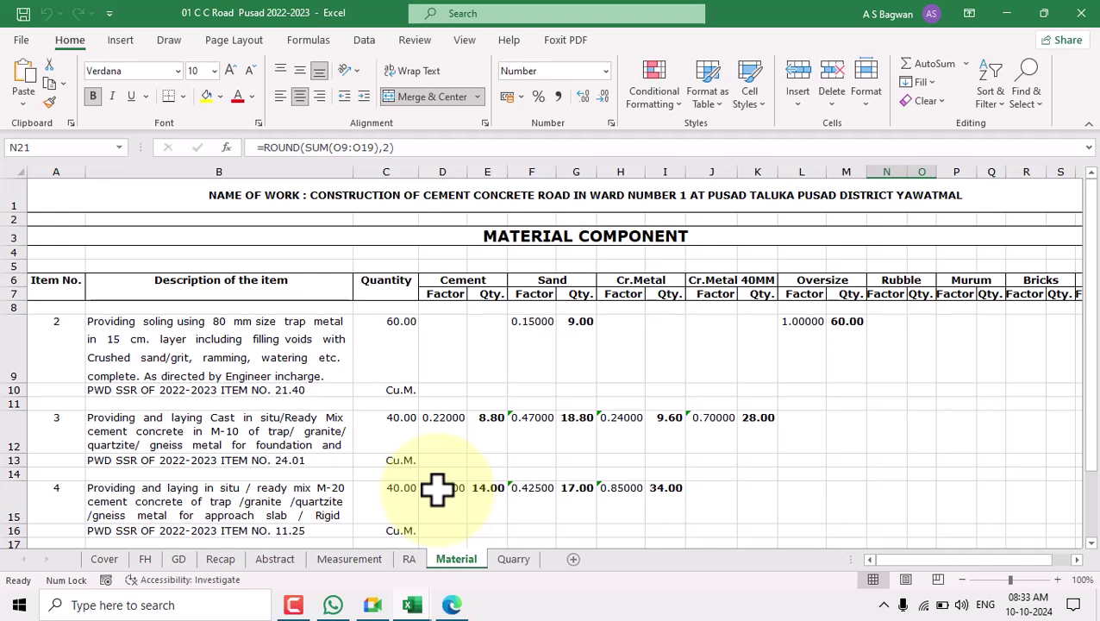
Show the page-break lines on the empty GD sheet by visiting its print preview and returning to the grid
click(179, 560)
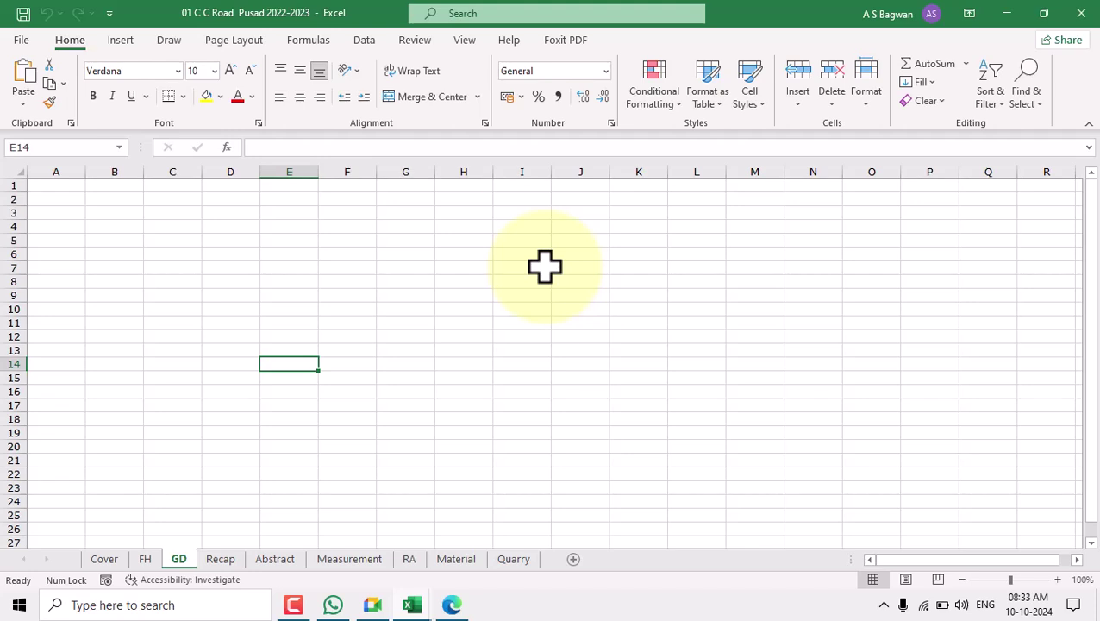
key(ctrl+p)
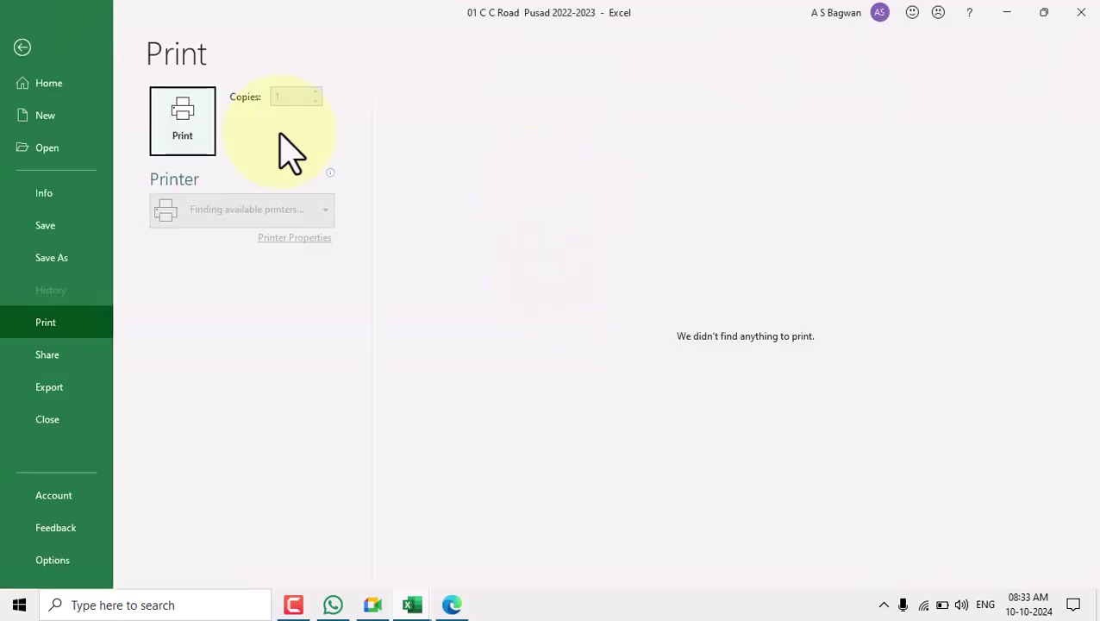
click(23, 48)
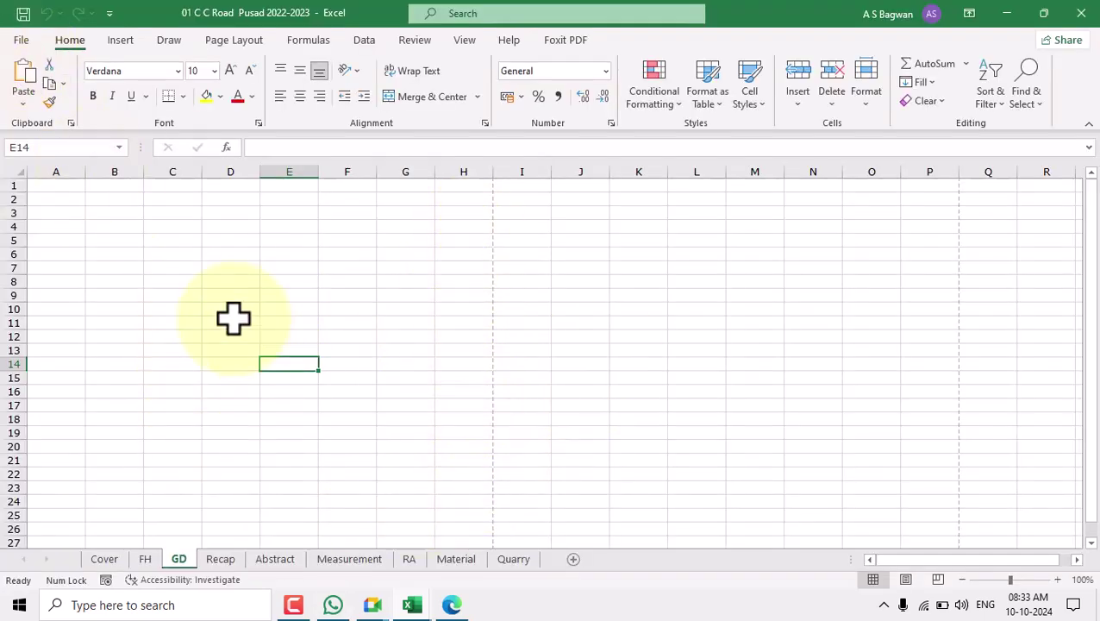
scroll(388, 362, down, 5)
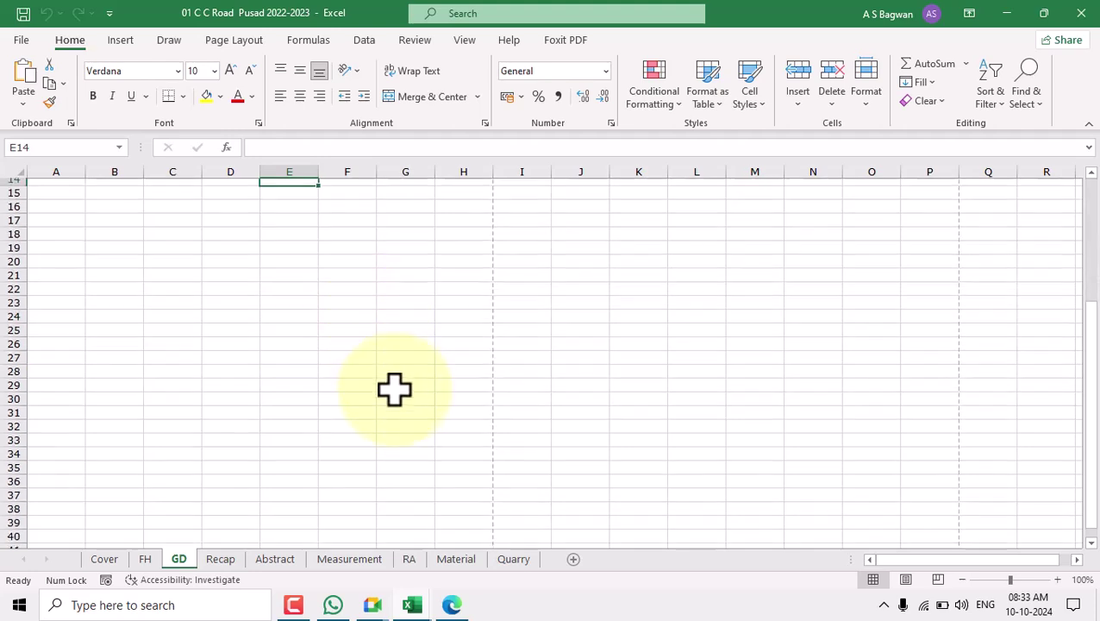
scroll(333, 354, up, 5)
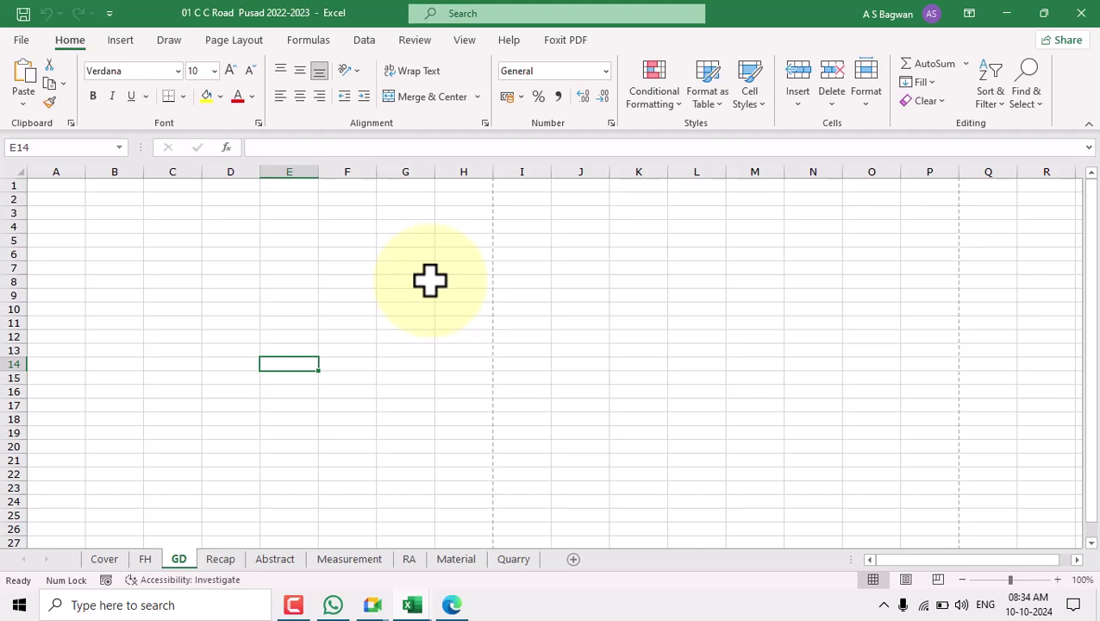
Link cell A1 of the GD sheet to the name-of-work title in cell A1 of the Measurement sheet
click(63, 184)
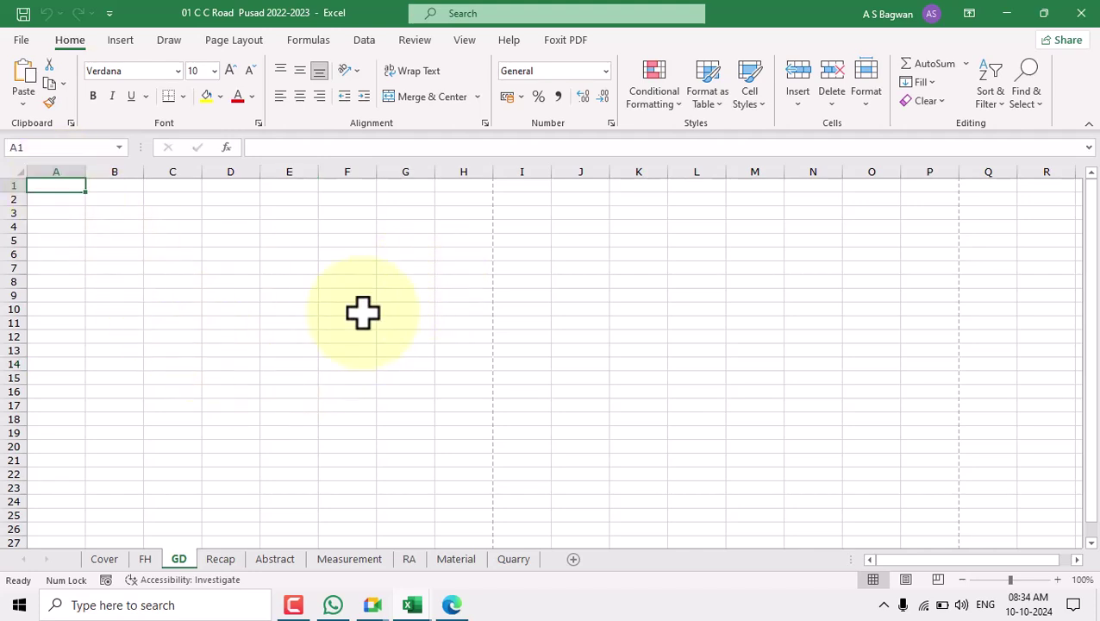
text(=)
click(380, 559)
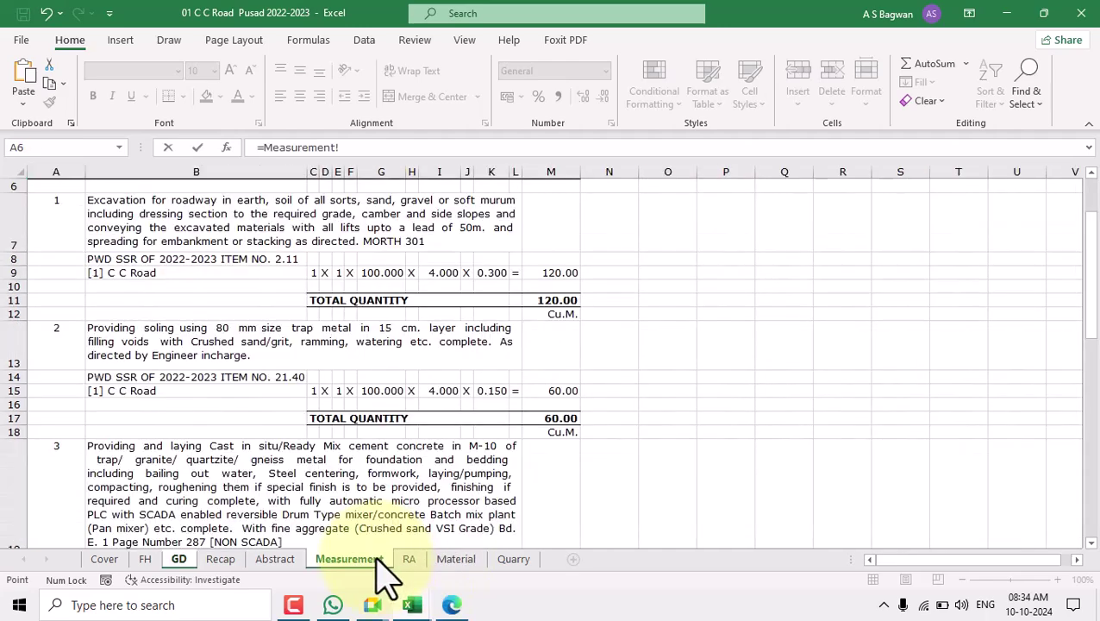
drag(1089, 336, 1090, 188)
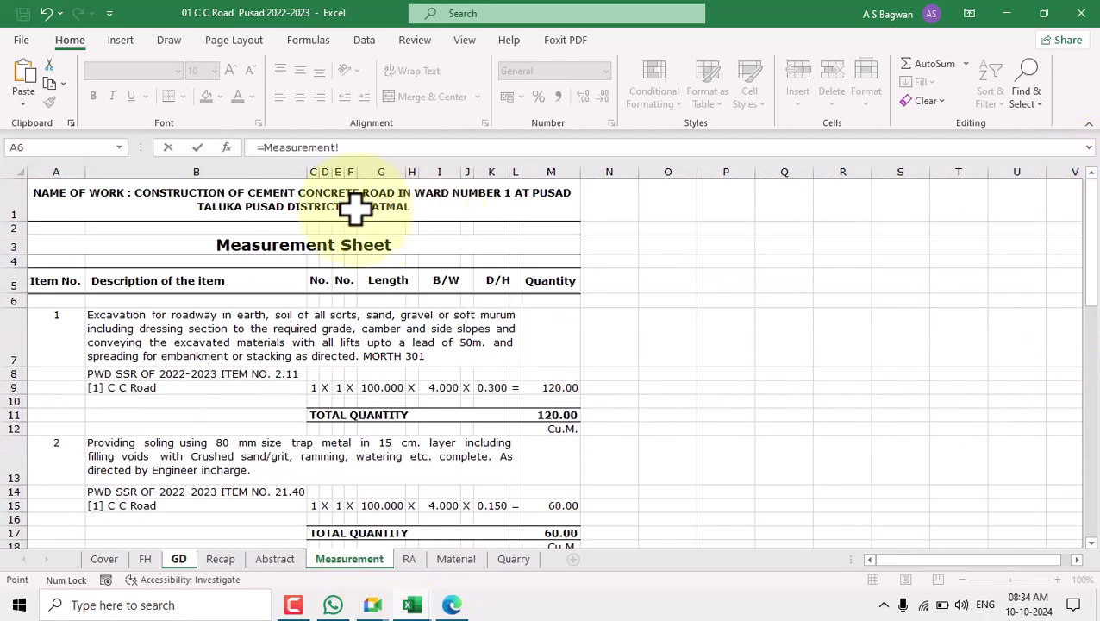
click(361, 209)
key(Return)
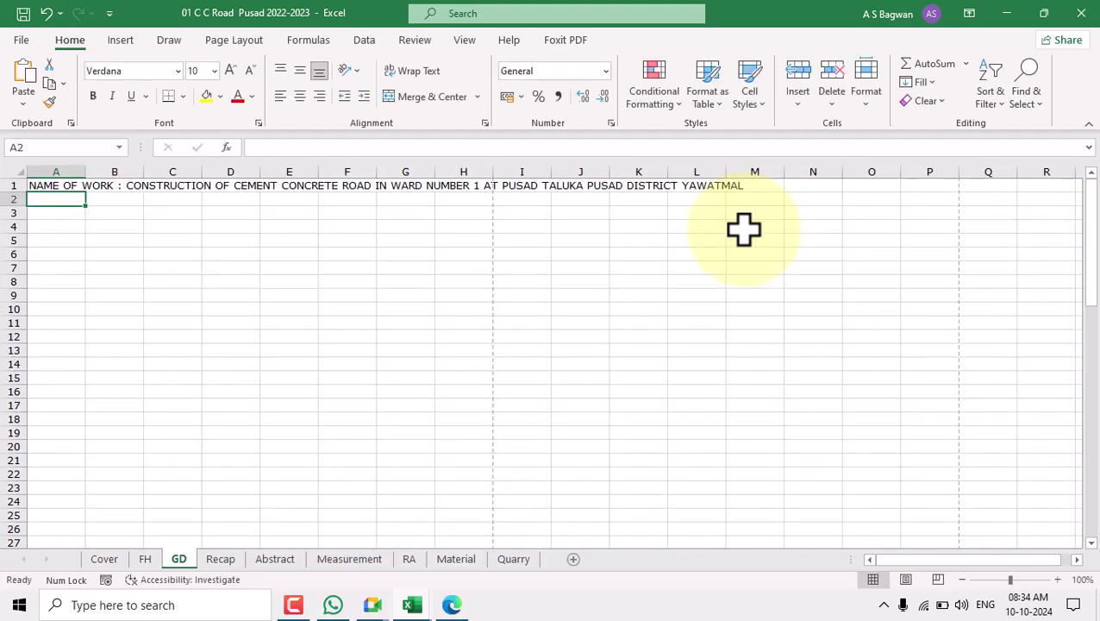
Merge and center the work title across A1:H1, with wrapped, bold text
click(67, 187)
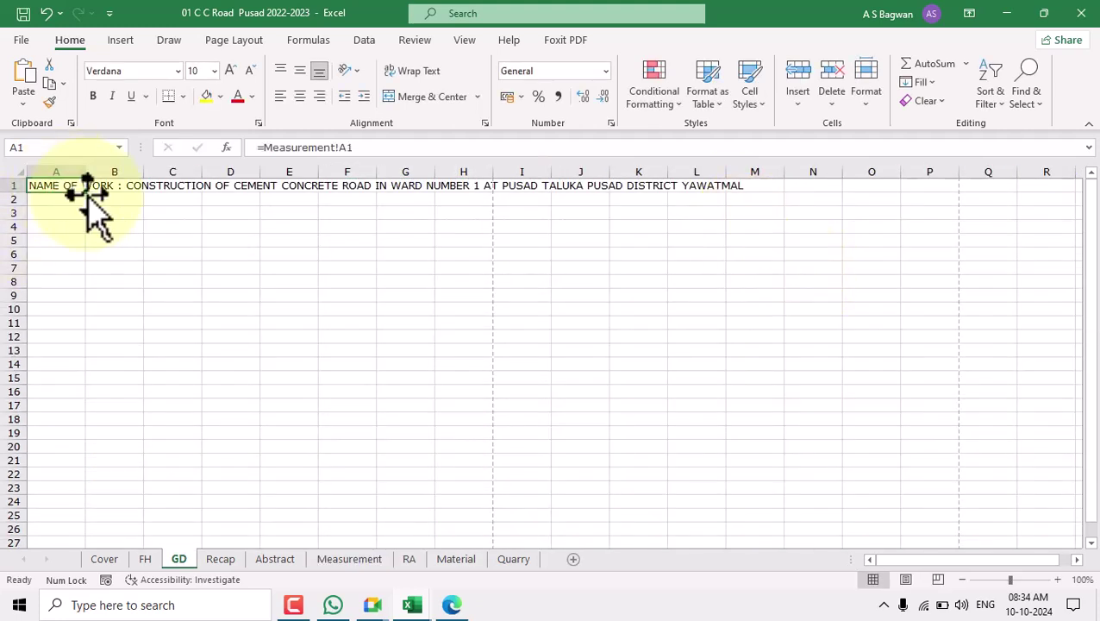
shift+click(468, 183)
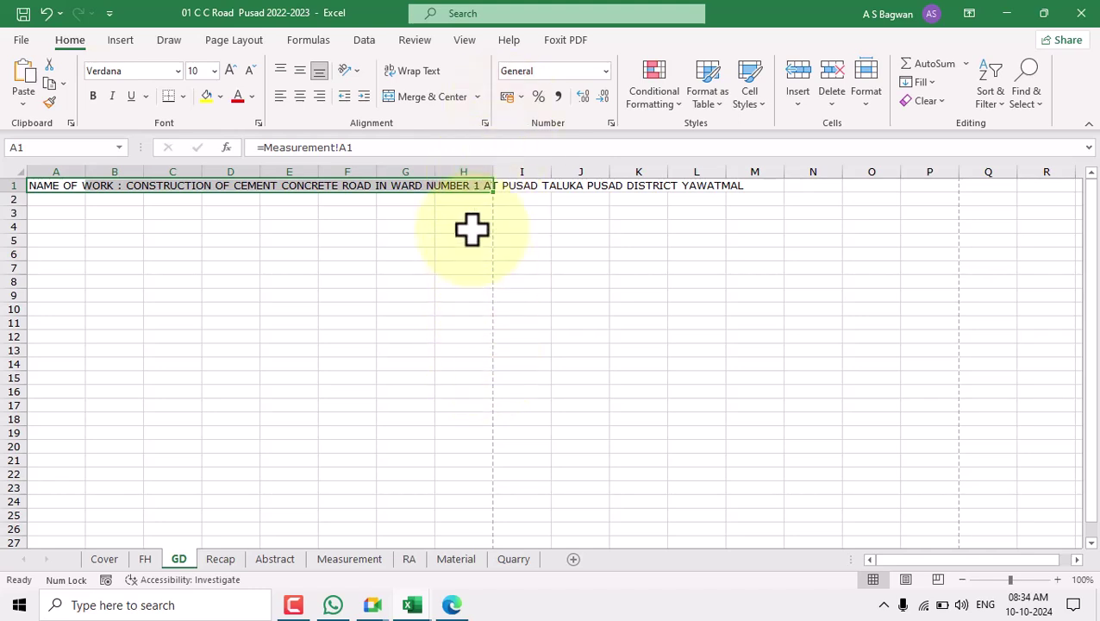
click(405, 97)
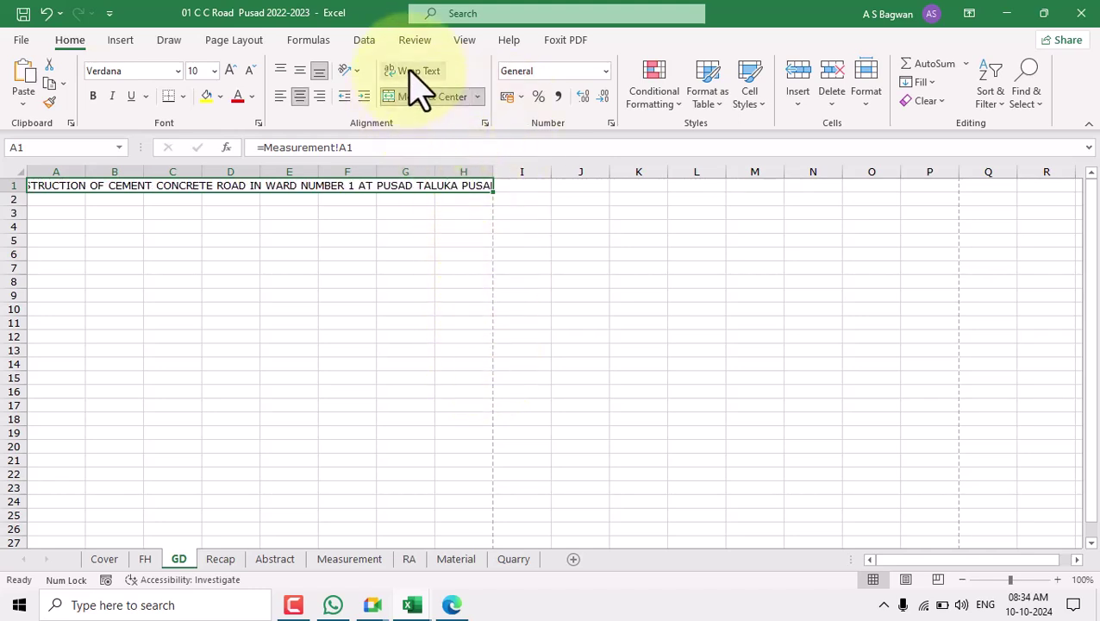
click(412, 73)
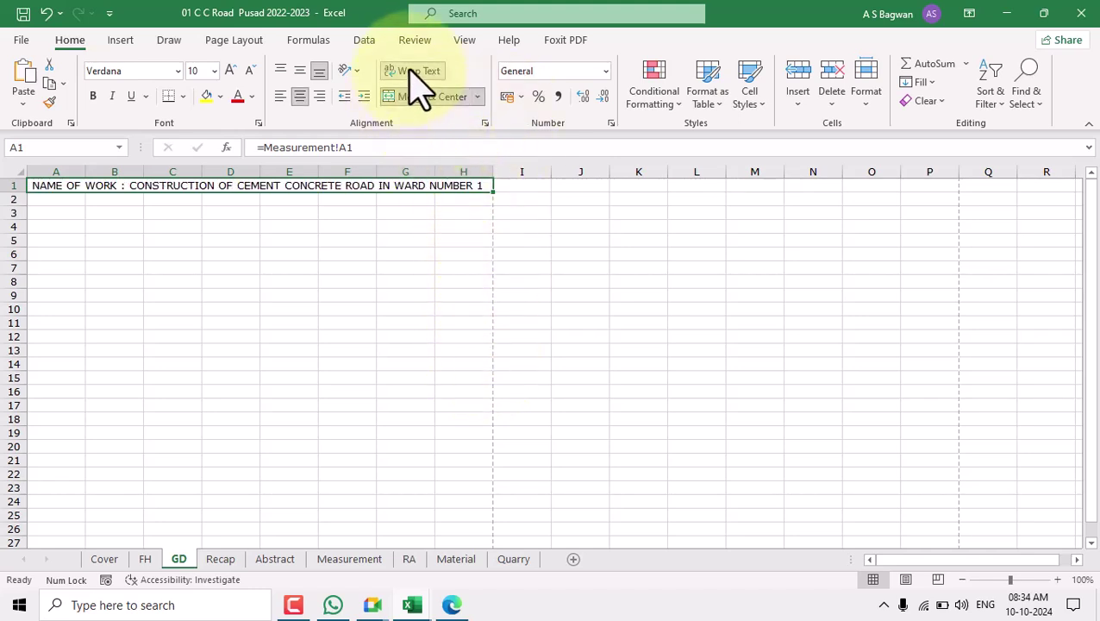
click(93, 96)
Add a top and bottom border to the title and make row 1 tall enough for two vertically centered lines
click(184, 97)
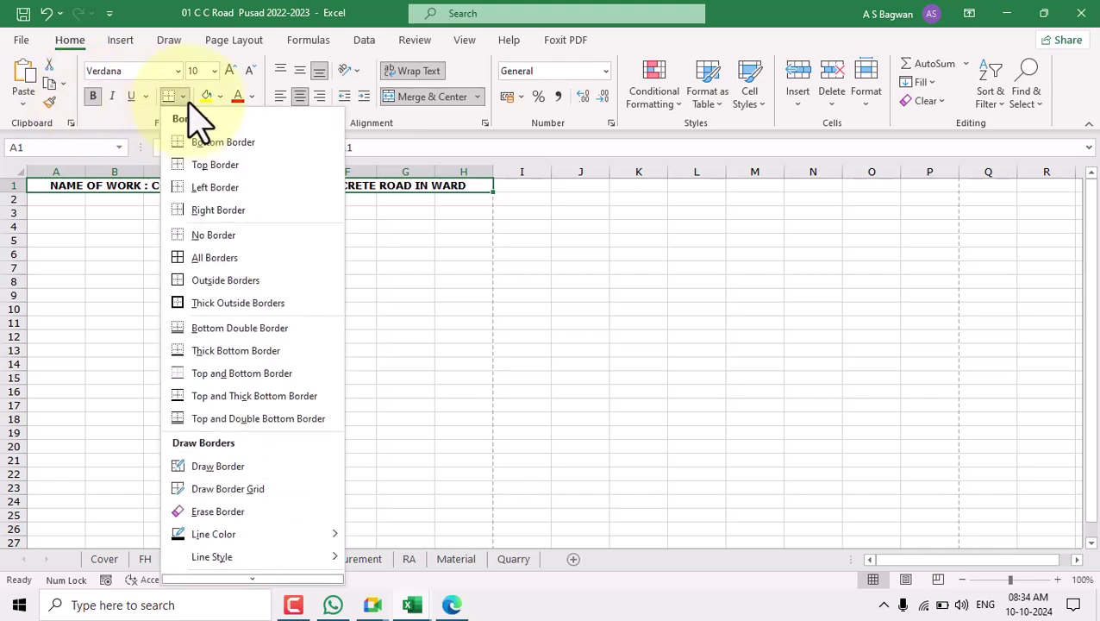
click(221, 376)
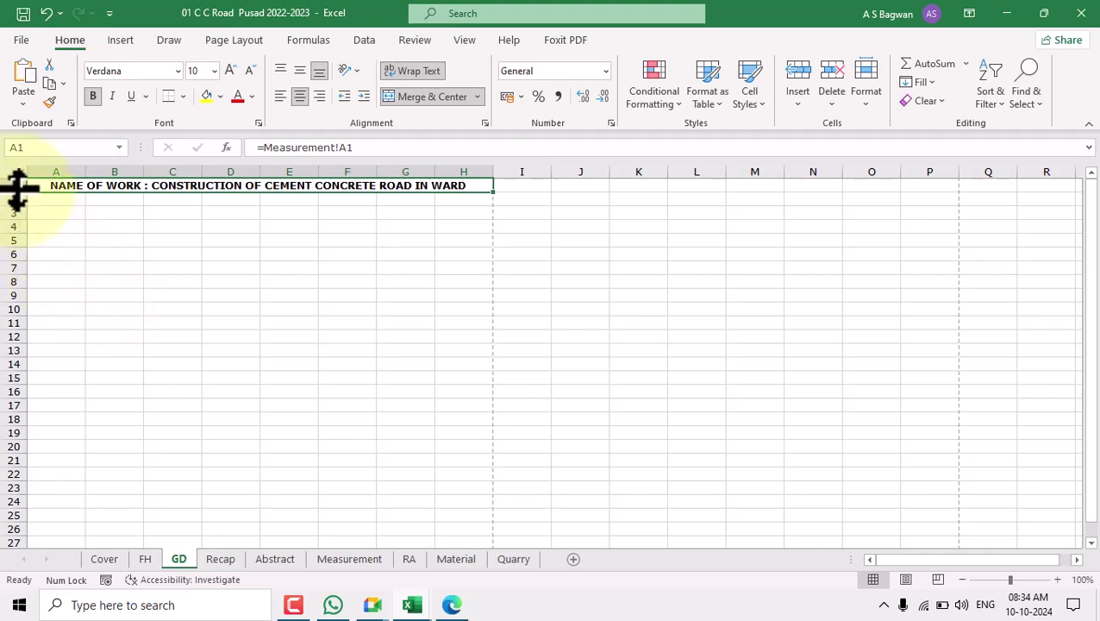
drag(17, 190, 17, 226)
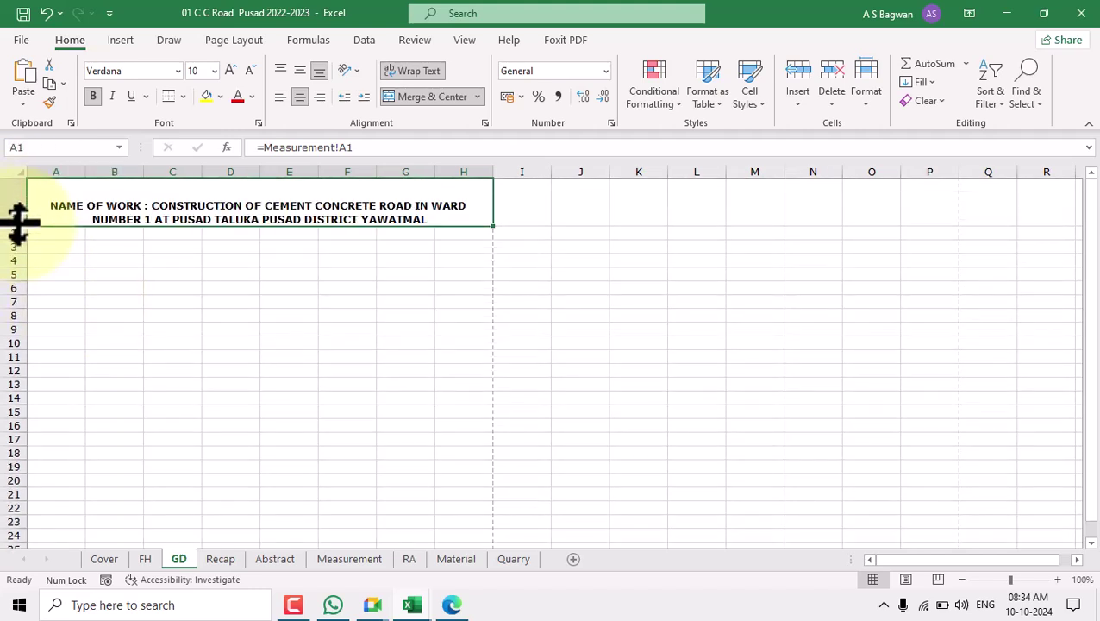
click(300, 70)
click(287, 290)
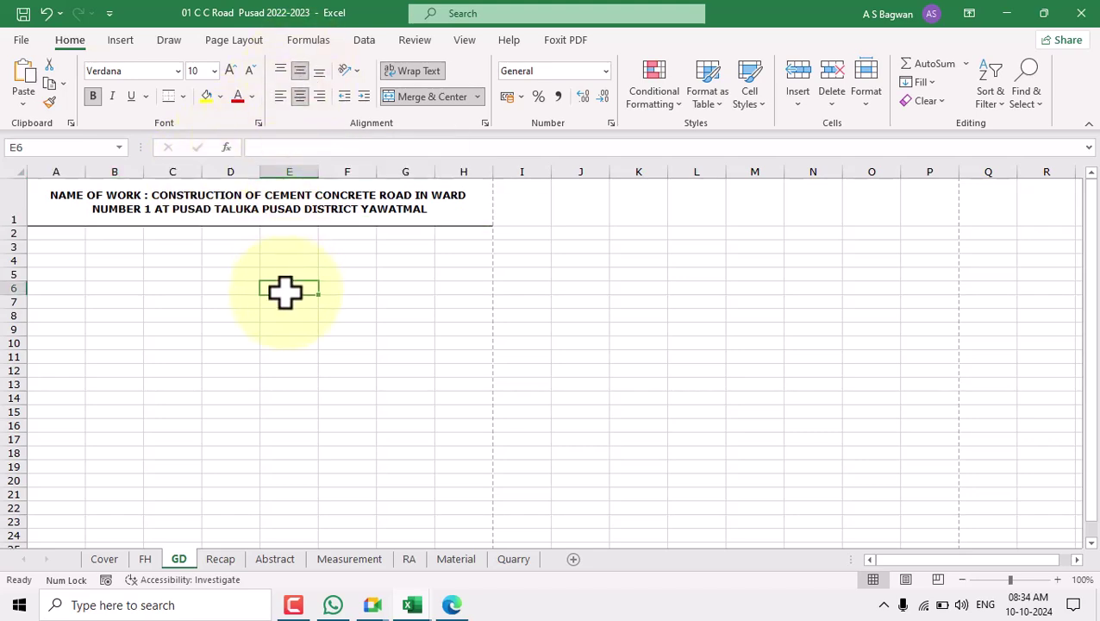
scroll(259, 404, down, 2)
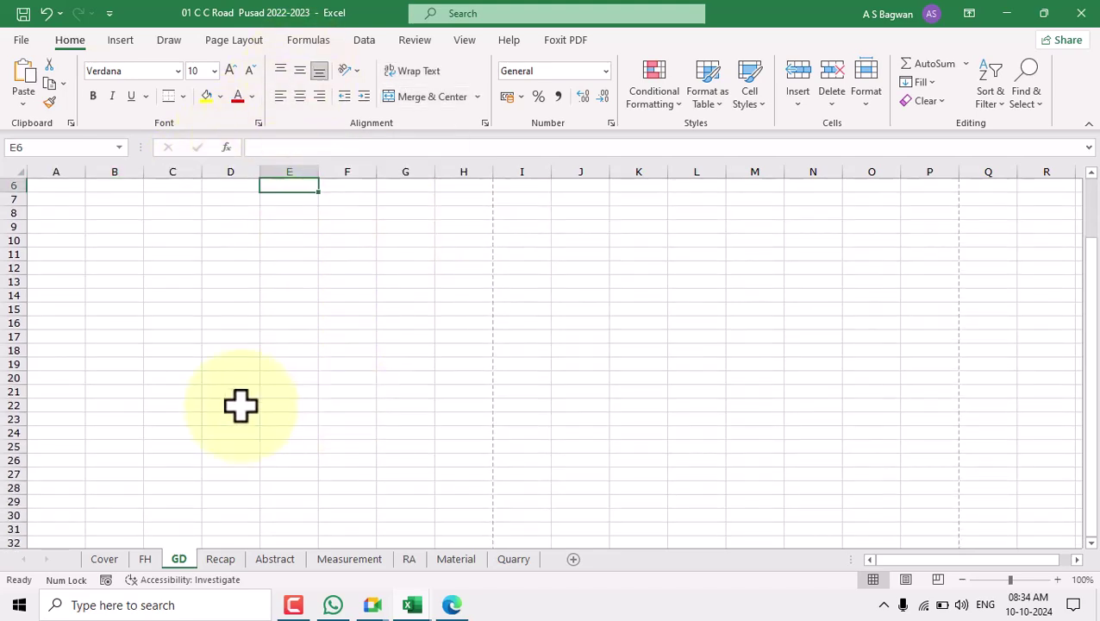
scroll(103, 310, up, 2)
drag(65, 244, 66, 452)
scroll(206, 363, down, 2)
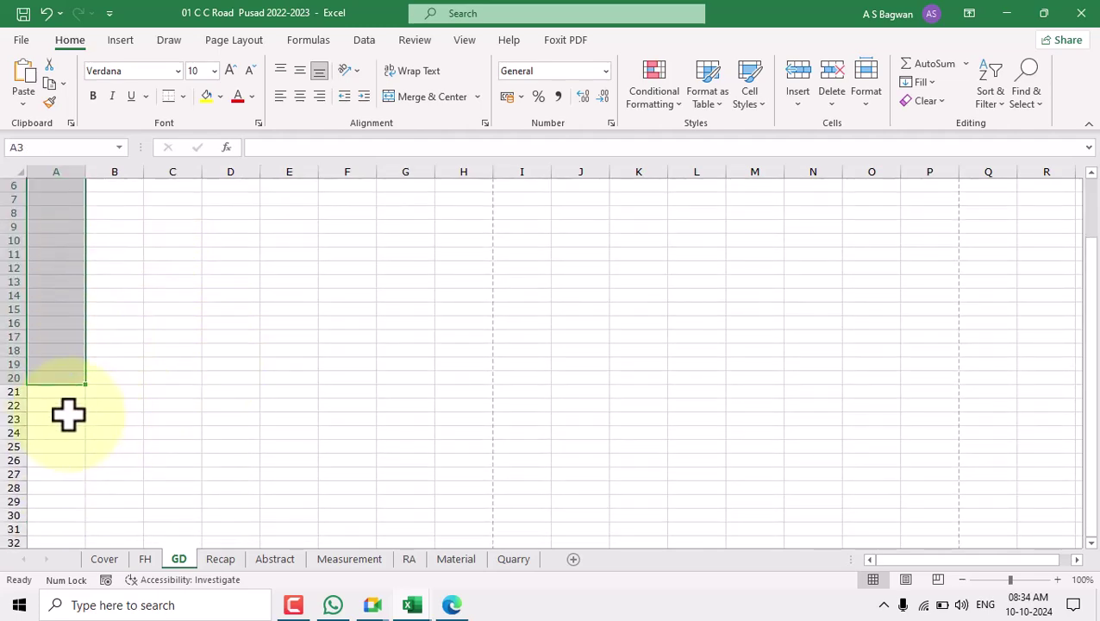
Link cell A14 to the first item number in cell A7 of the Measurement sheet and center it
click(61, 296)
text(=)
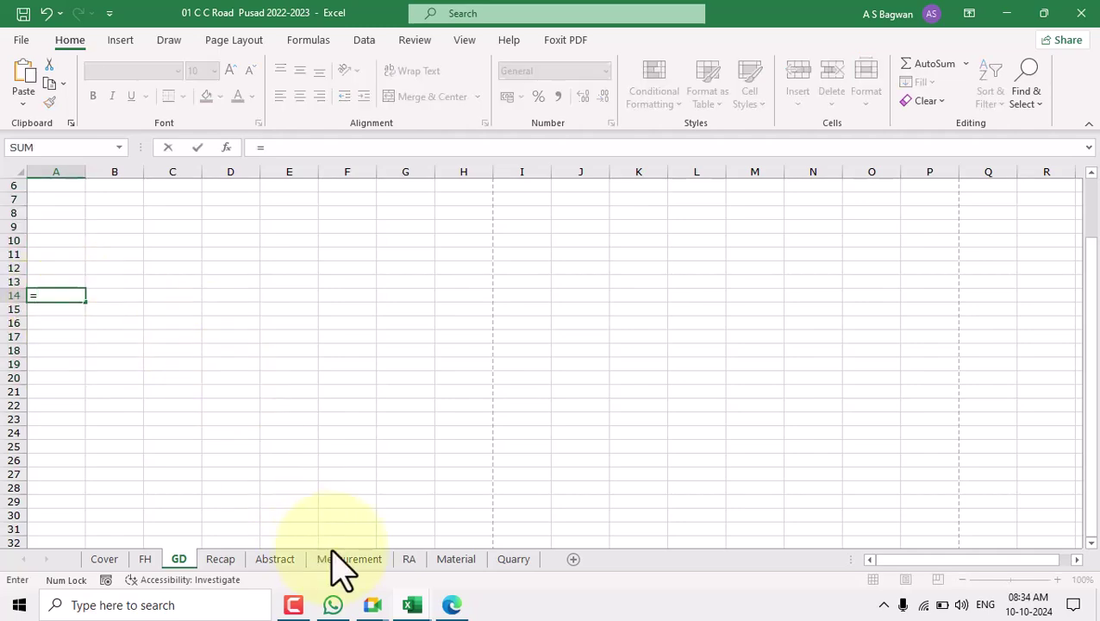
click(353, 560)
click(43, 342)
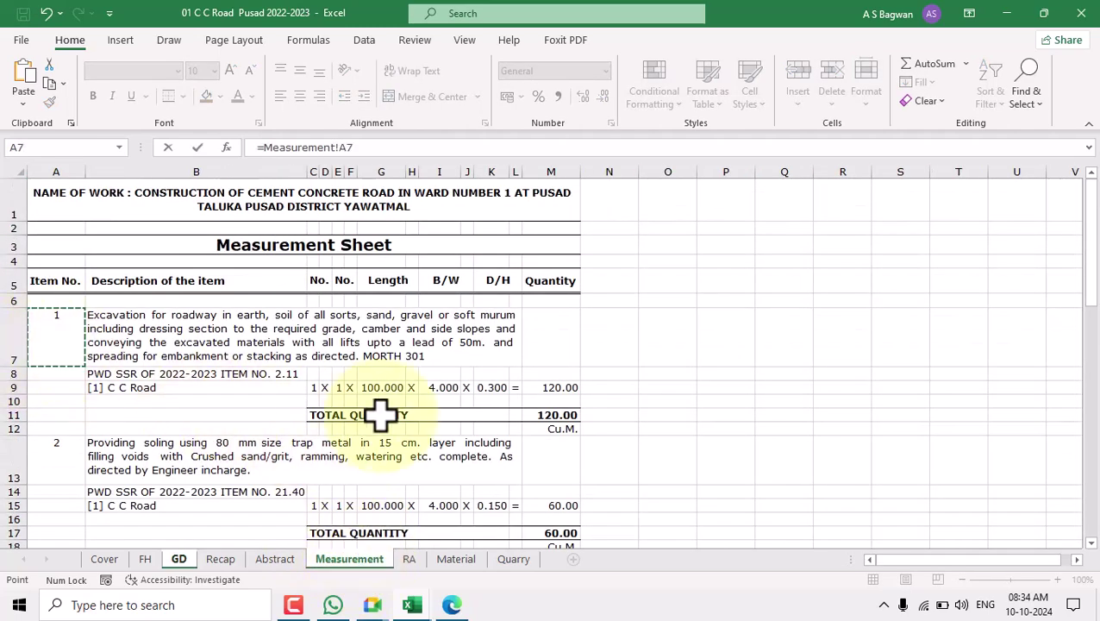
key(Return)
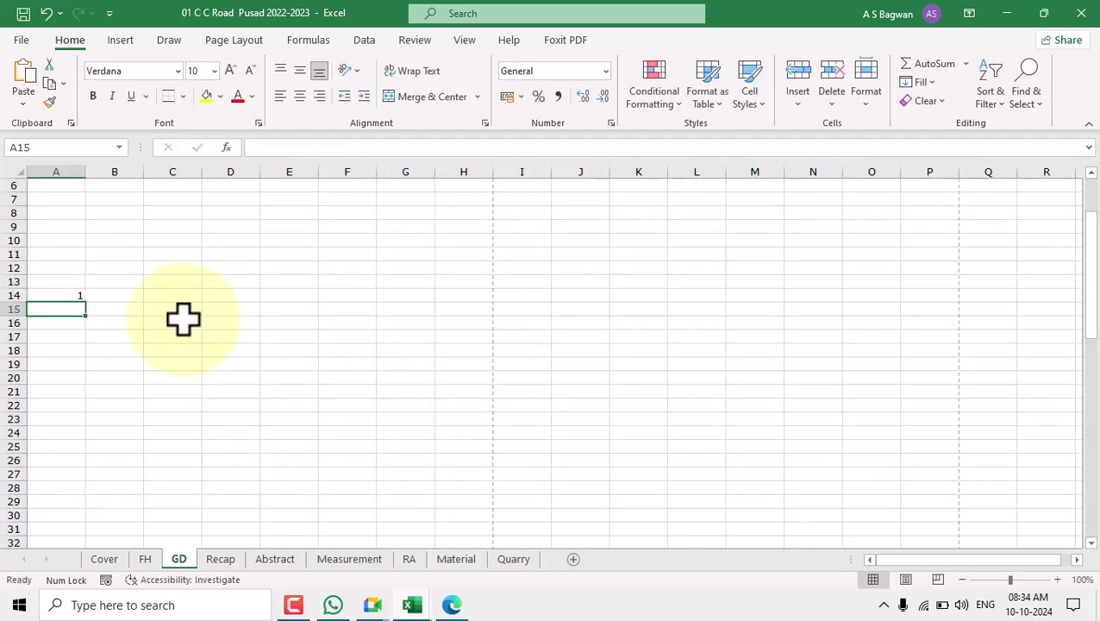
click(81, 294)
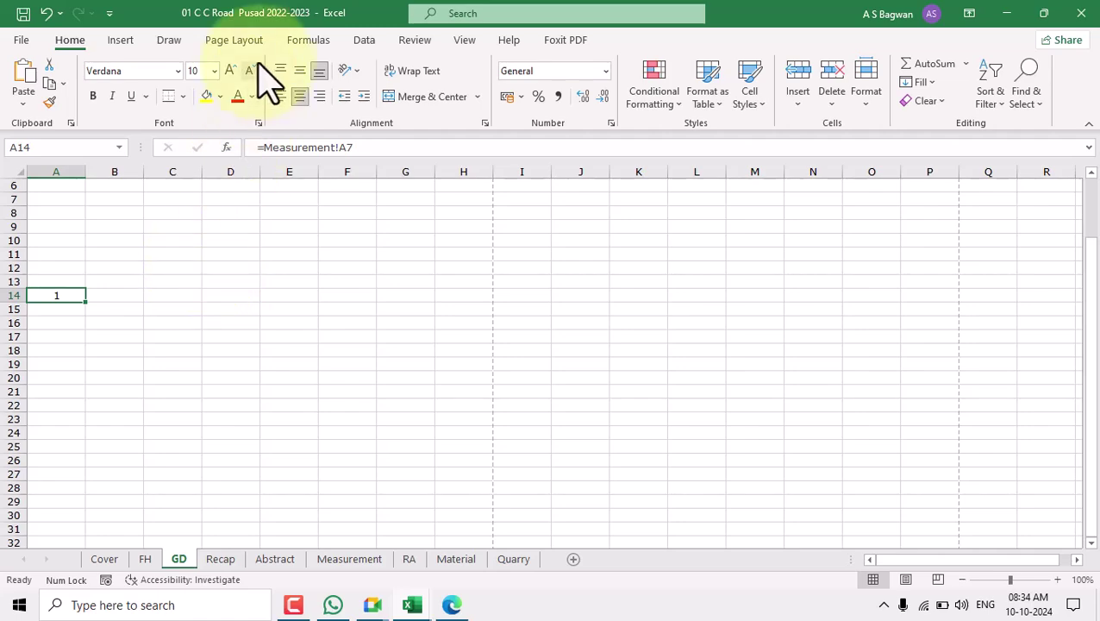
Link cell B14 to the excavation item's description in cell B7 of the Measurement sheet
click(122, 296)
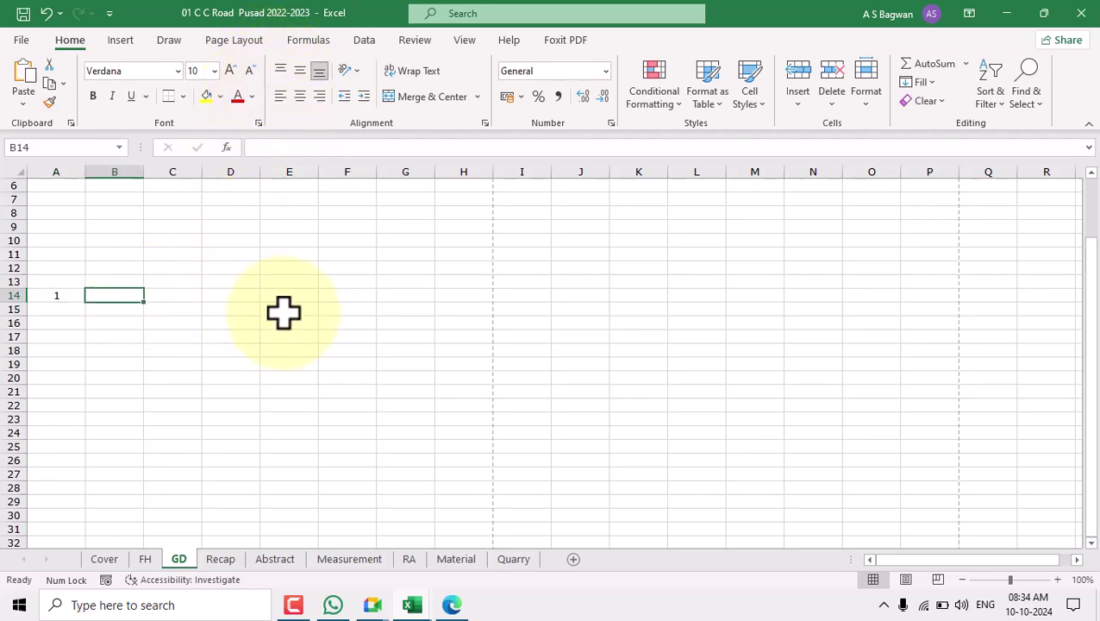
text(=)
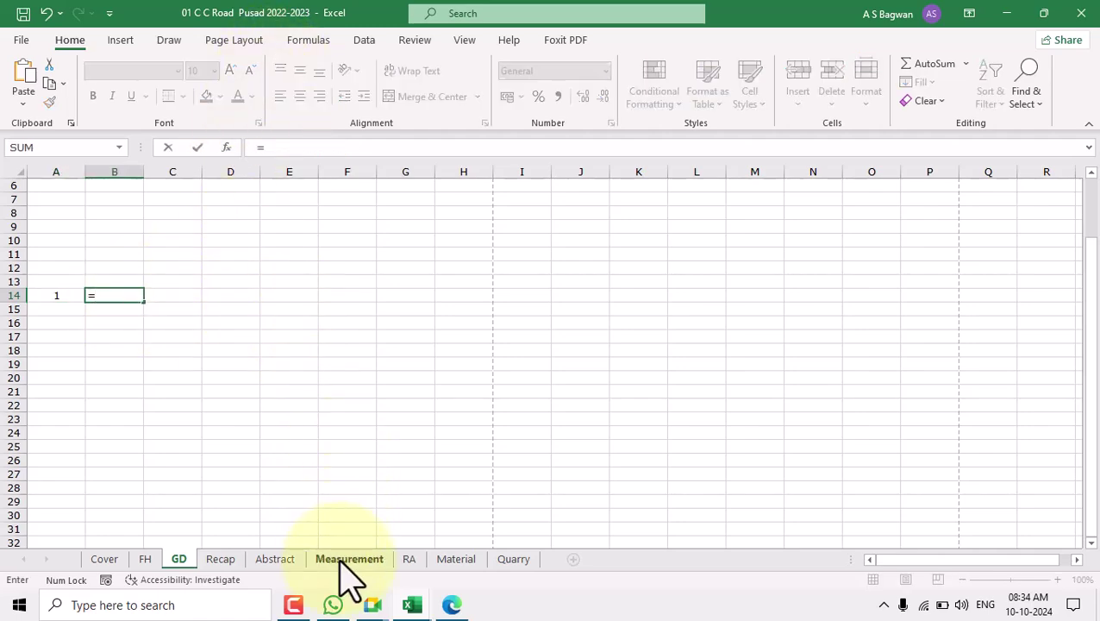
click(347, 559)
click(206, 346)
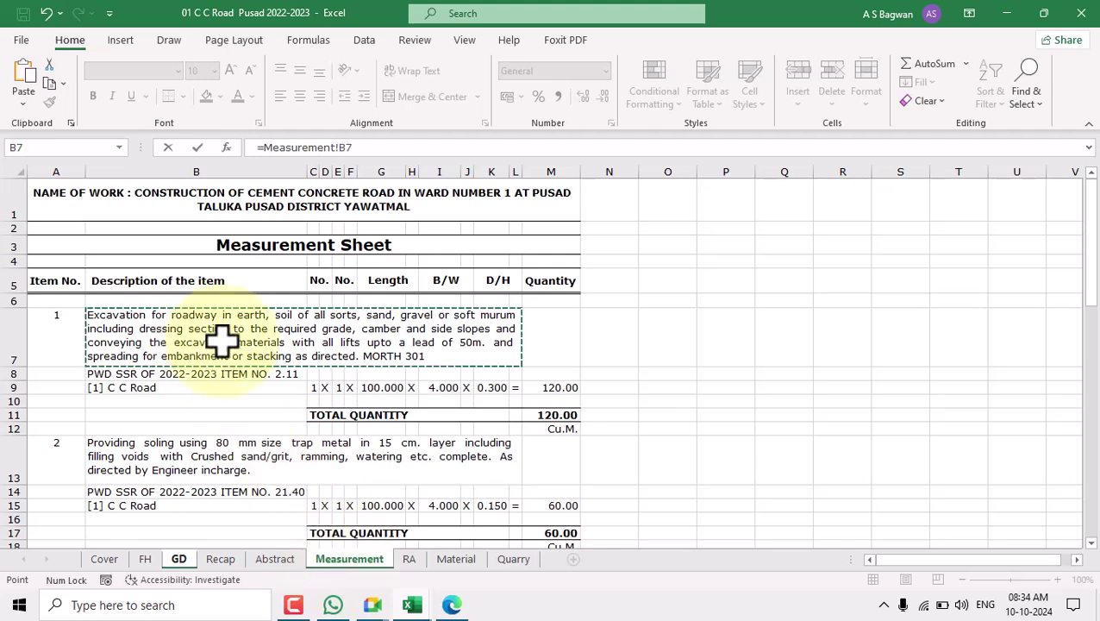
key(Return)
Merge the excavation description across B14:H14 and wrap its text
click(123, 295)
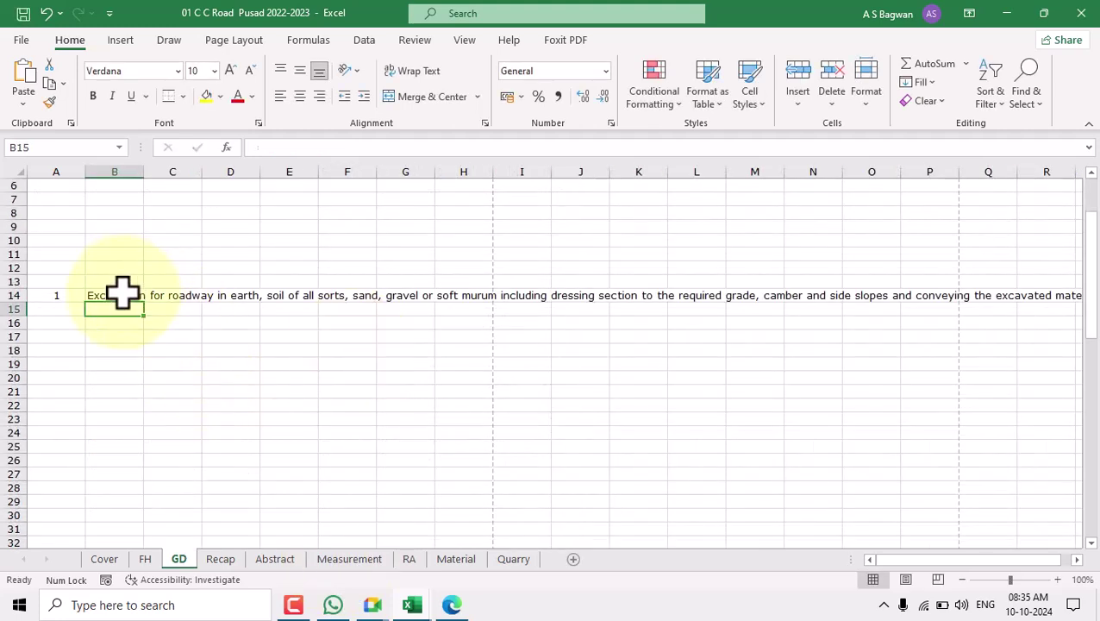
shift+click(483, 294)
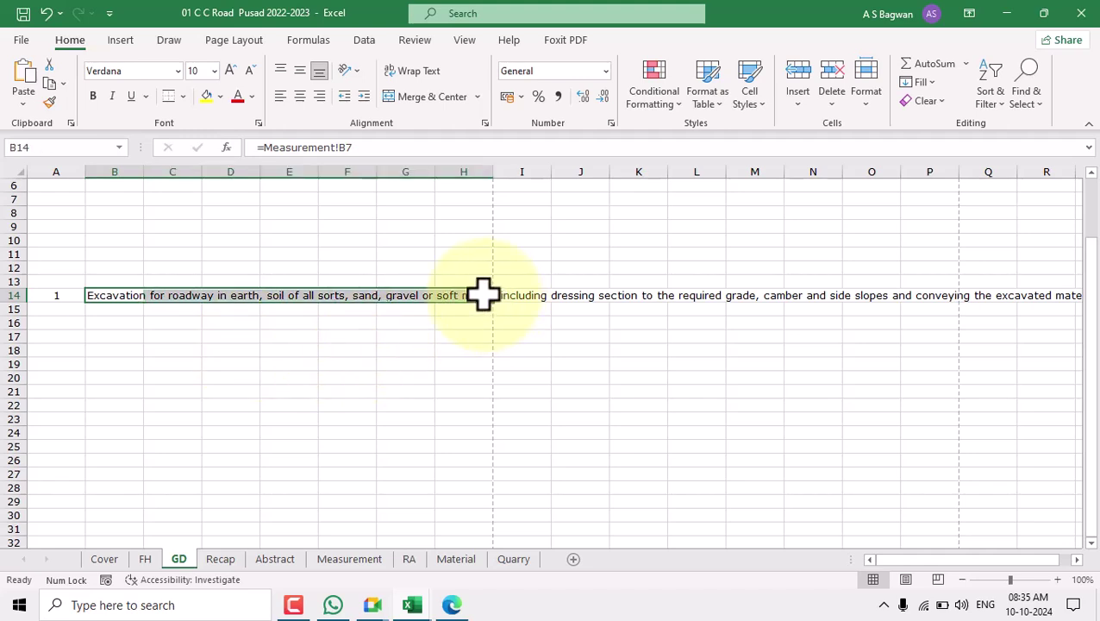
click(405, 95)
click(413, 72)
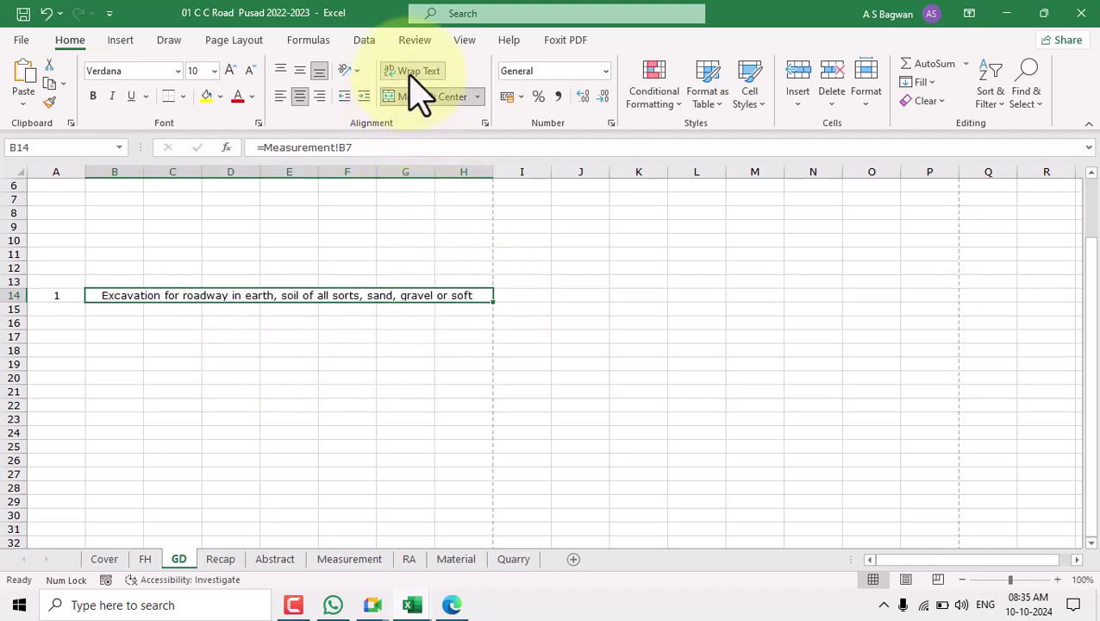
Justify the excavation description in B14:H14 horizontally and align it to the top vertically
click(484, 122)
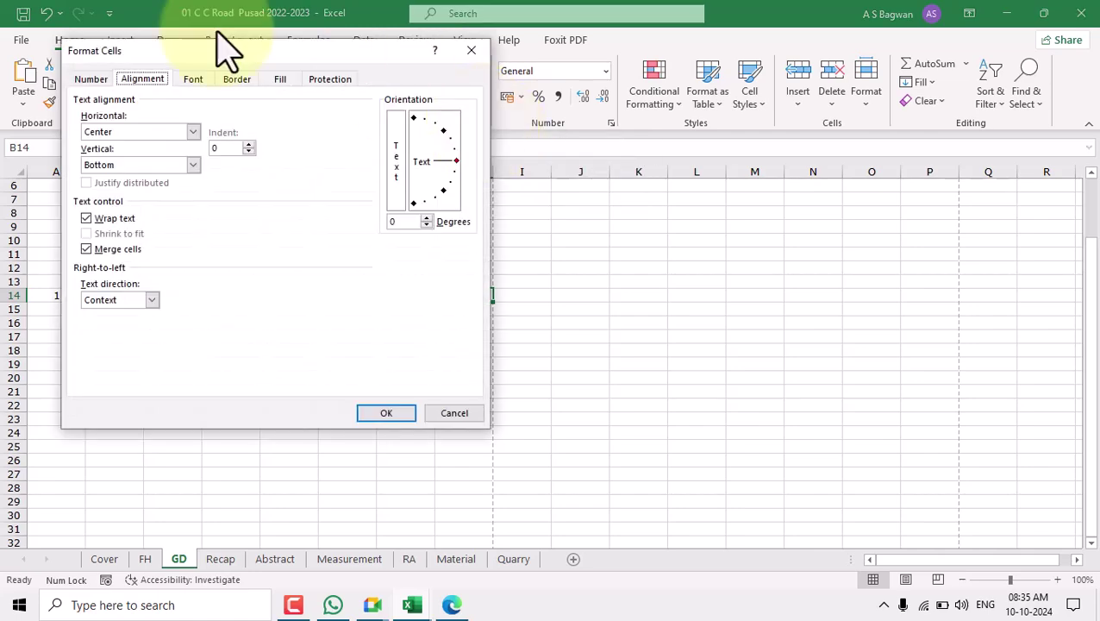
click(194, 136)
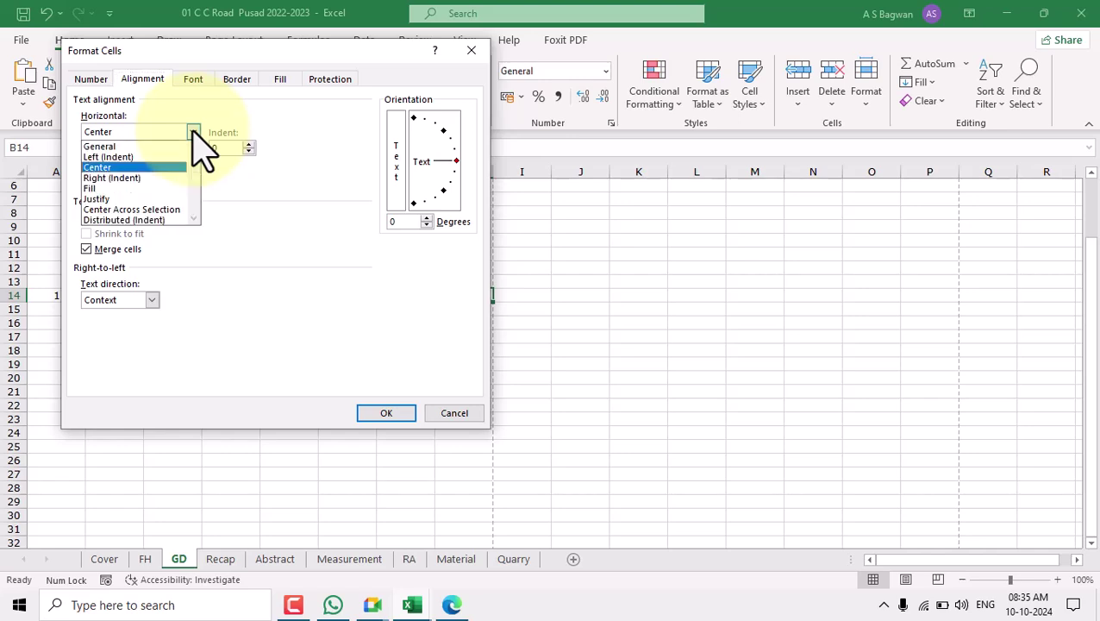
click(116, 198)
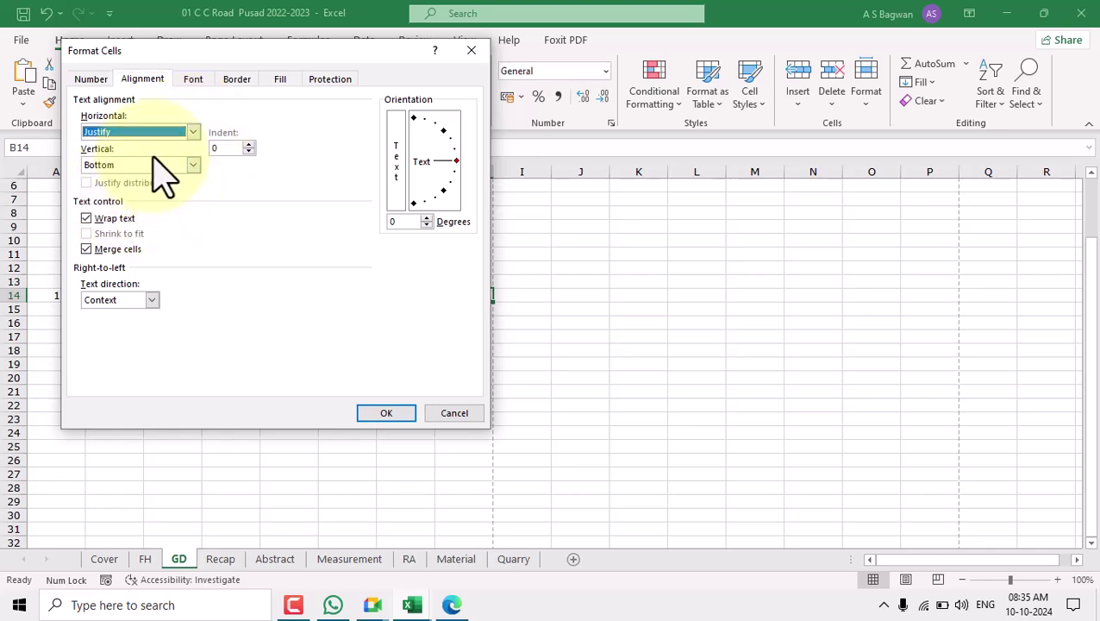
click(119, 166)
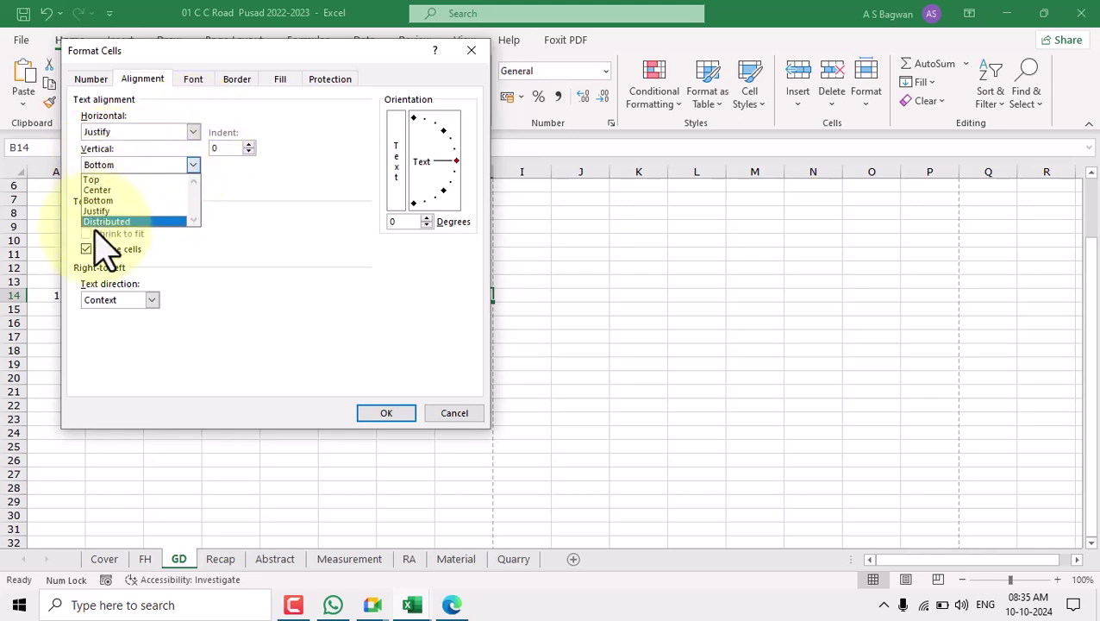
click(102, 179)
click(383, 415)
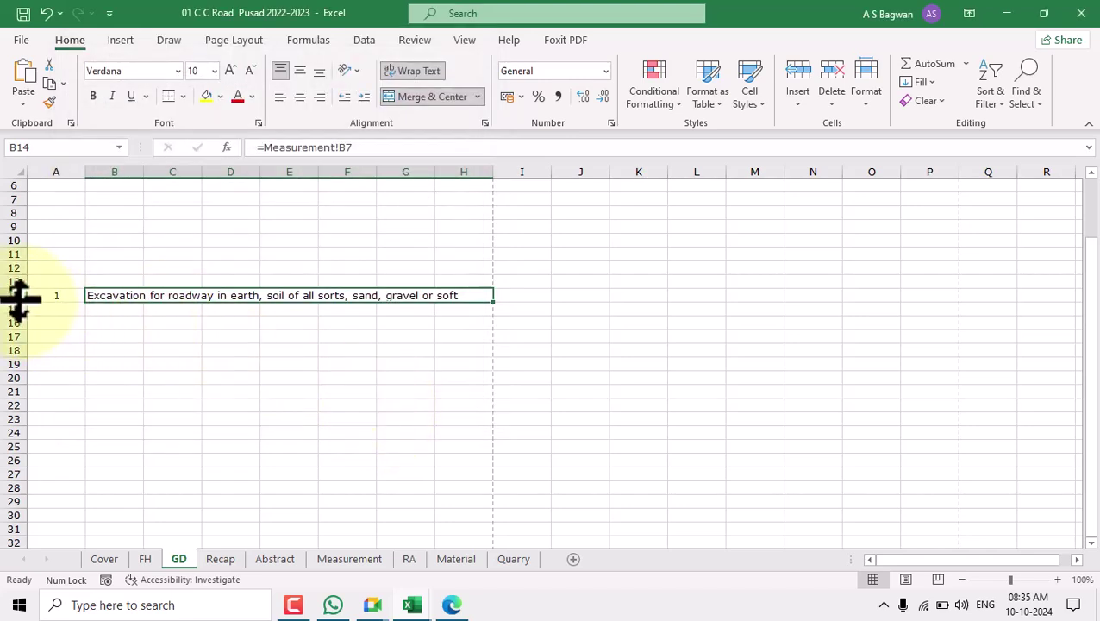
Set the height of row 14 to fit two lines of the excavation description
drag(19, 299, 18, 324)
click(185, 380)
click(148, 306)
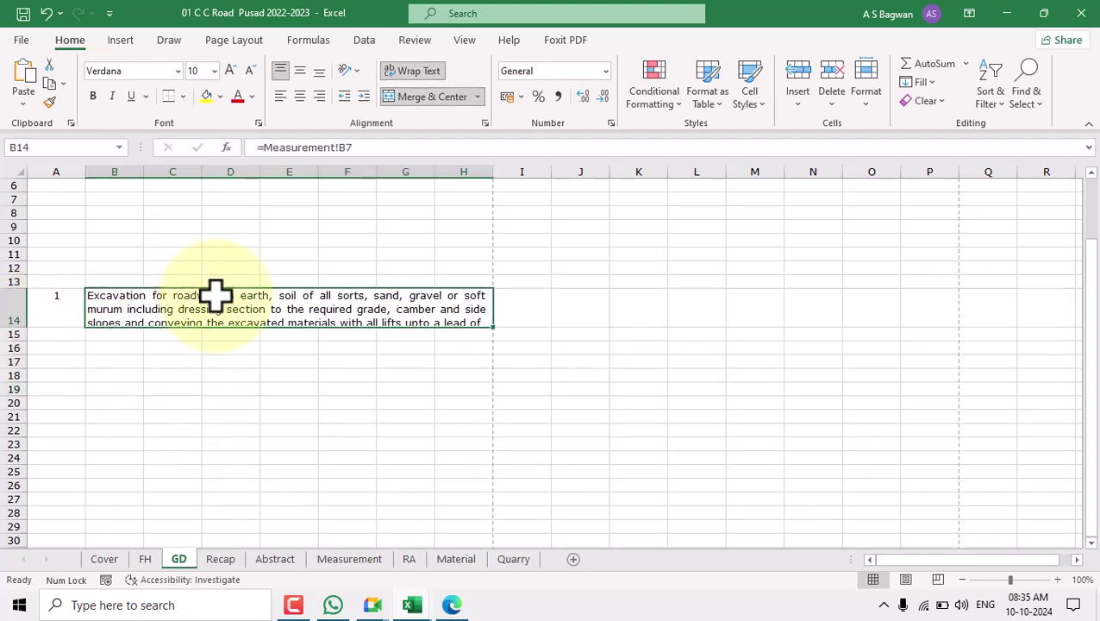
click(866, 91)
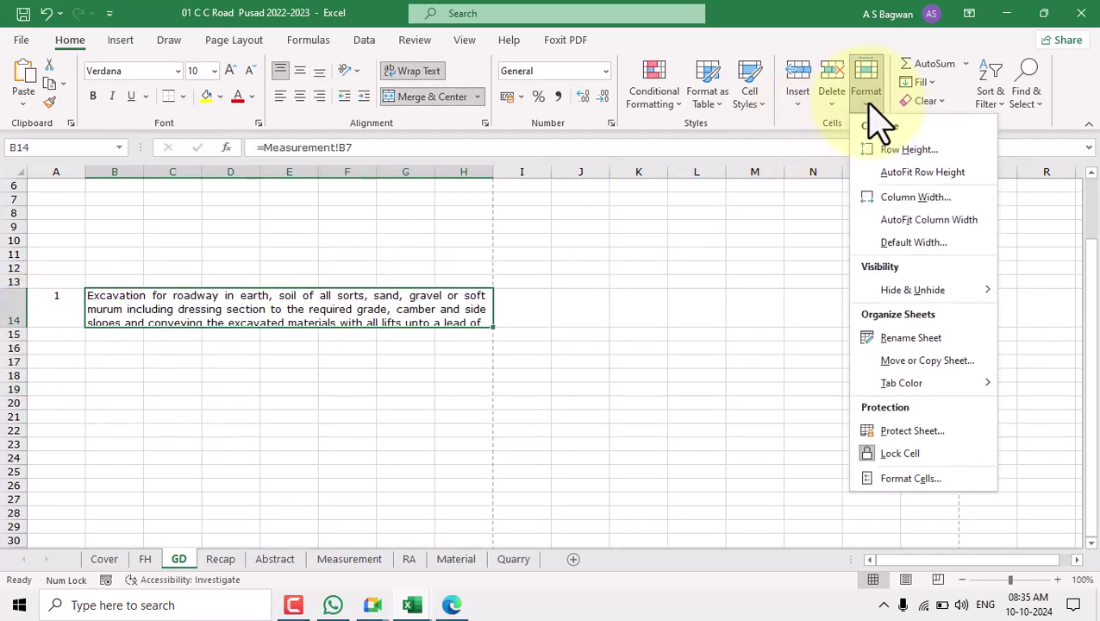
click(907, 147)
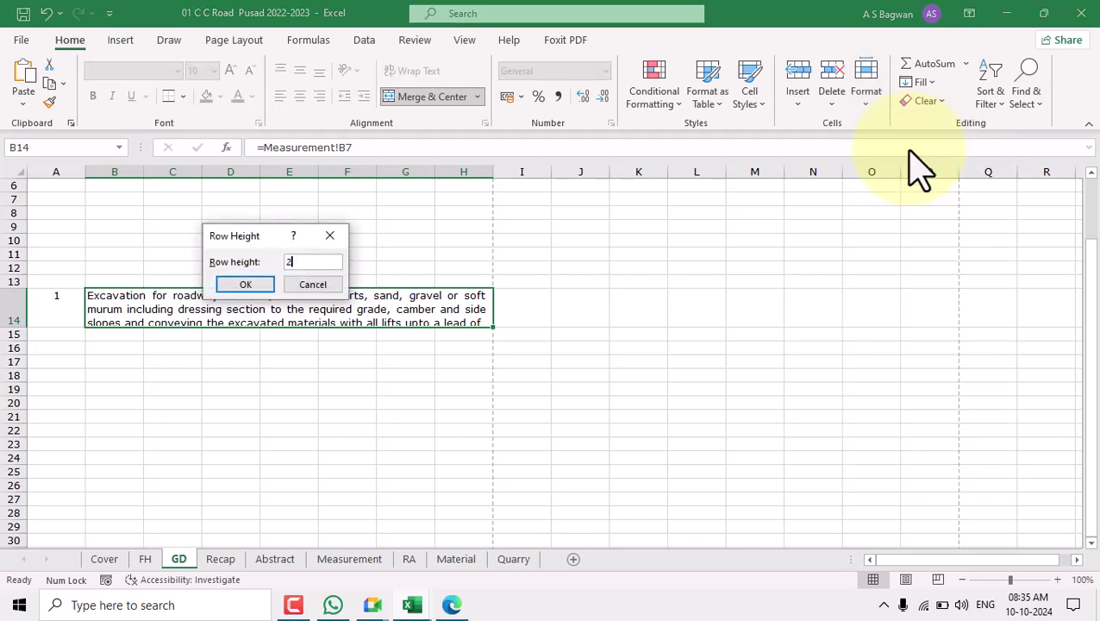
key(Return)
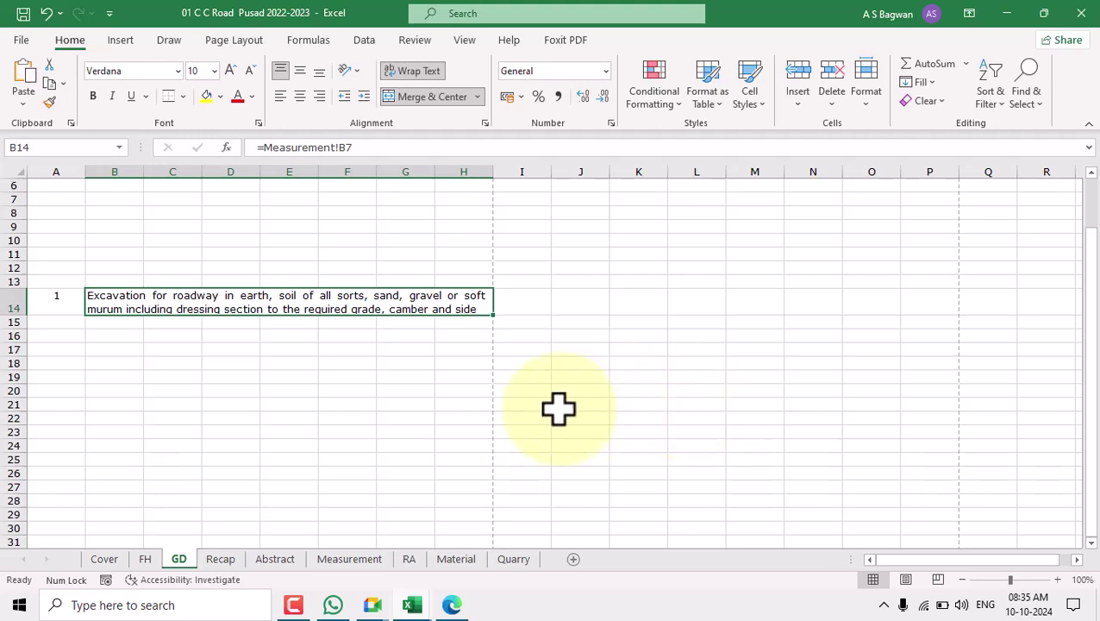
click(385, 393)
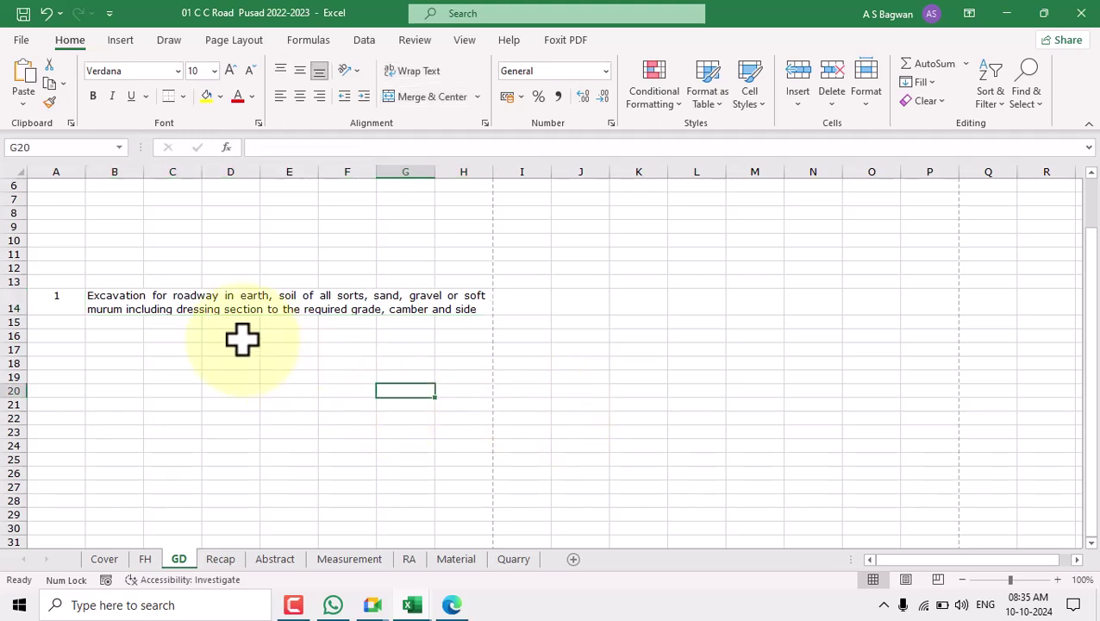
Copy the first item's row A14:H14 into row 15
click(80, 308)
drag(79, 308, 201, 294)
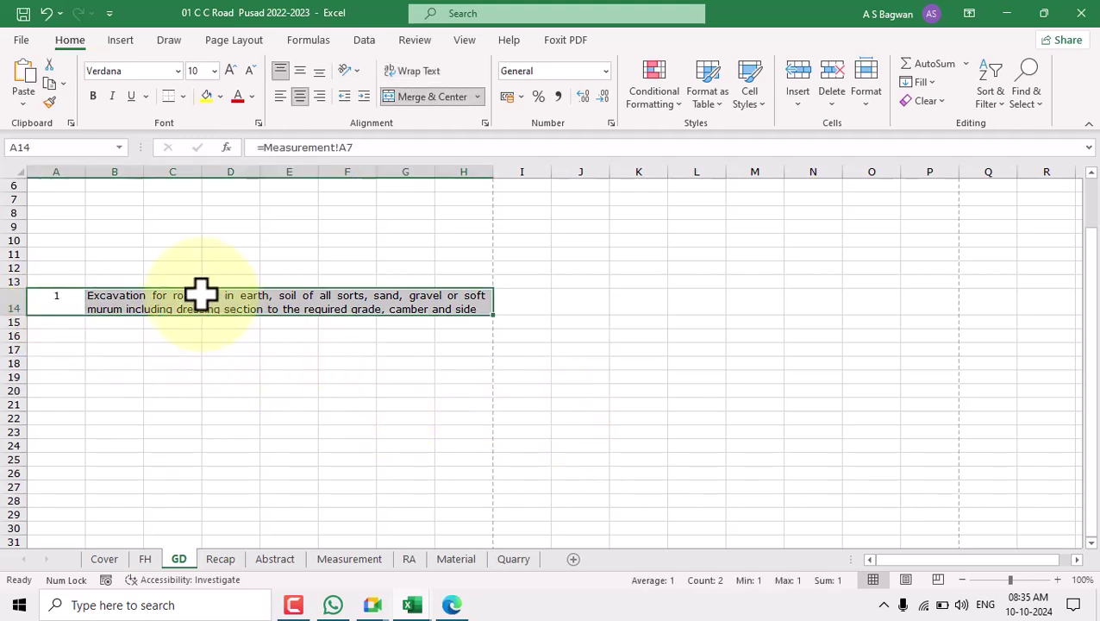
click(49, 84)
click(71, 324)
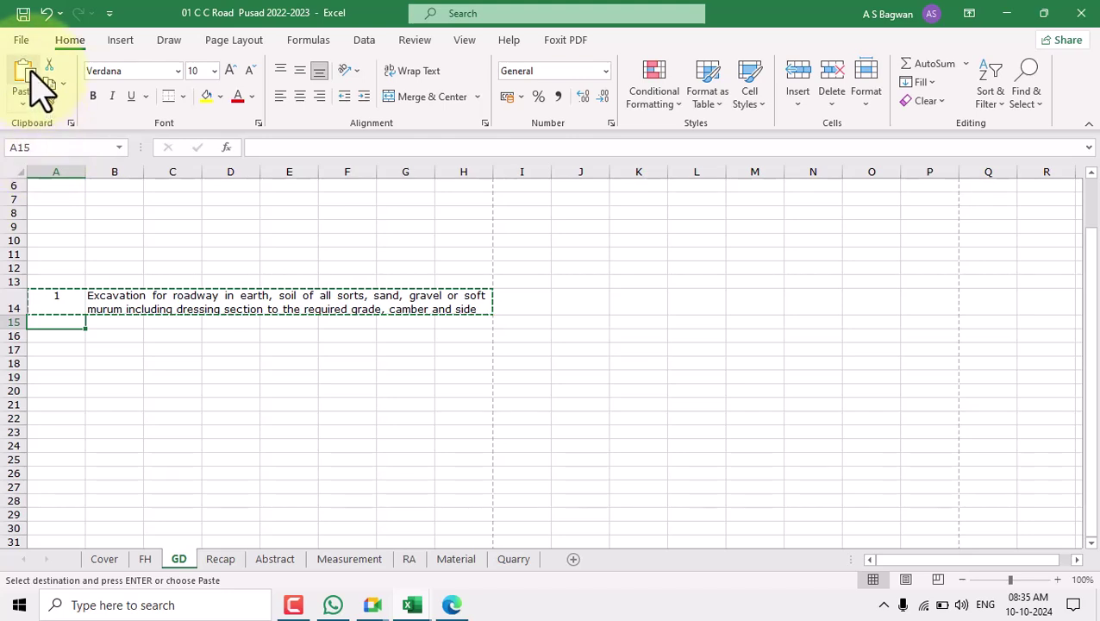
click(26, 76)
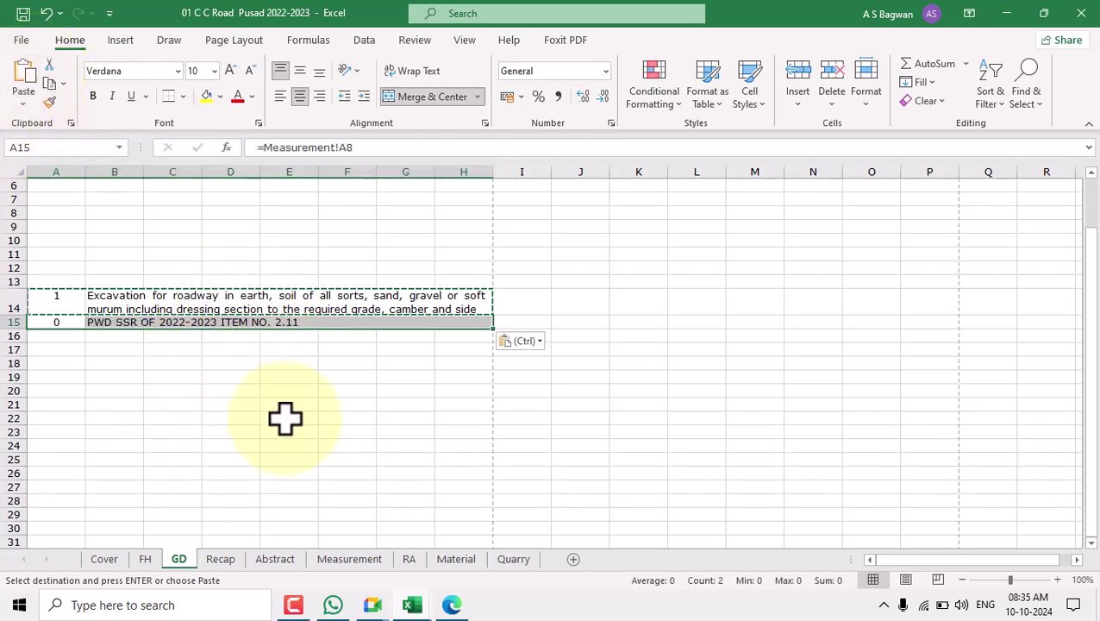
key(Escape)
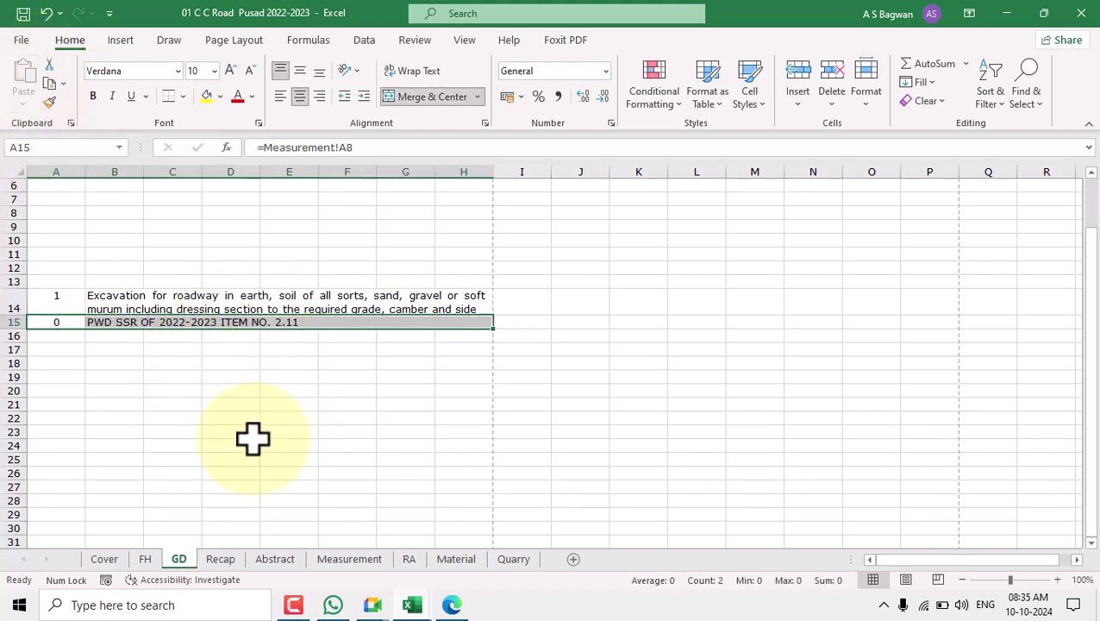
Link cell A15 to the second item number in cell A13 of the Measurement sheet
click(63, 323)
text(=)
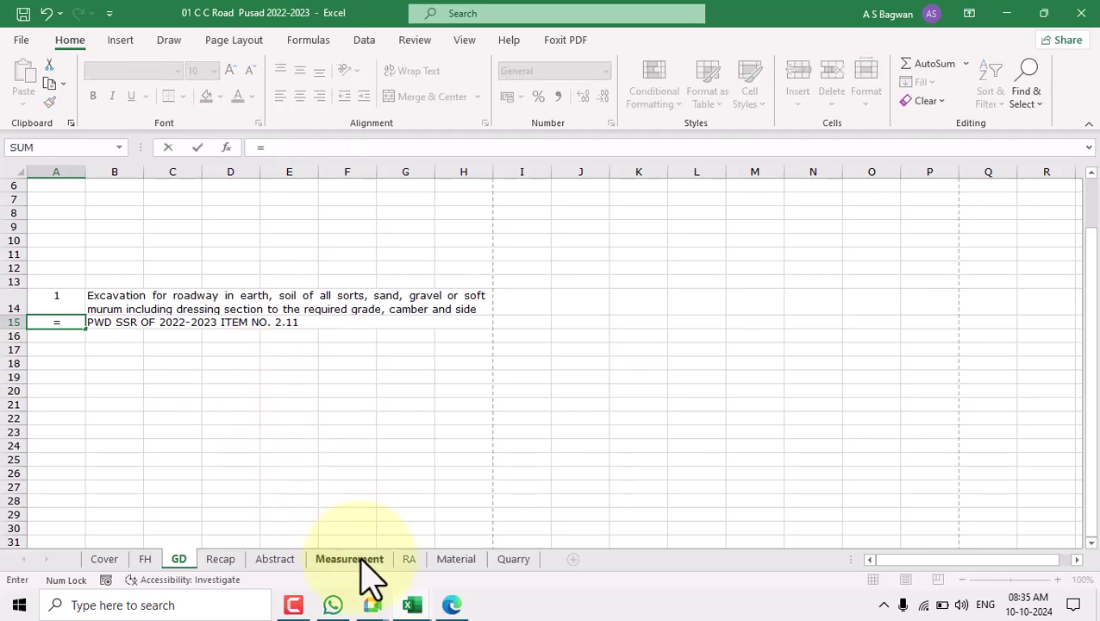
click(354, 560)
click(42, 457)
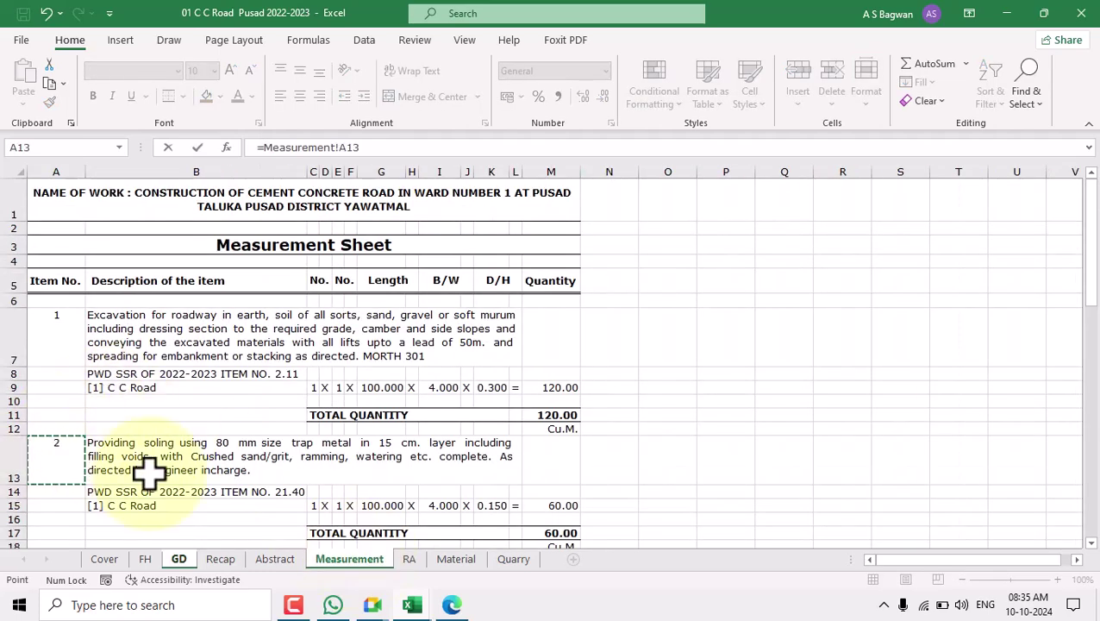
key(Return)
Link cell B15 to the soling item's description in cell B13 of the Measurement sheet
drag(203, 320, 216, 304)
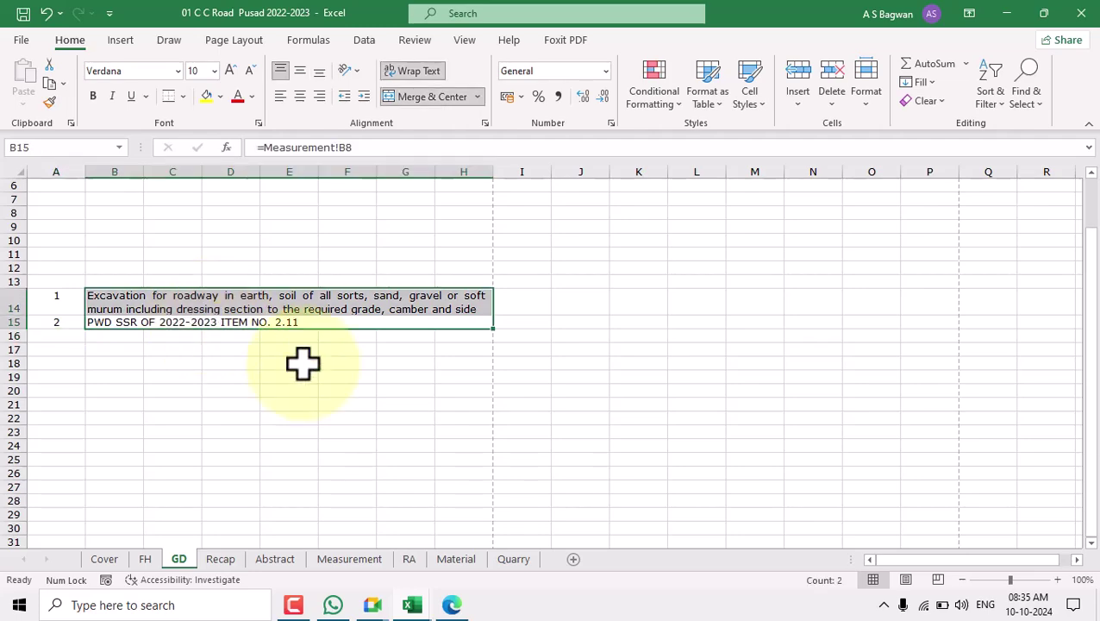
click(272, 324)
text(=Measurer)
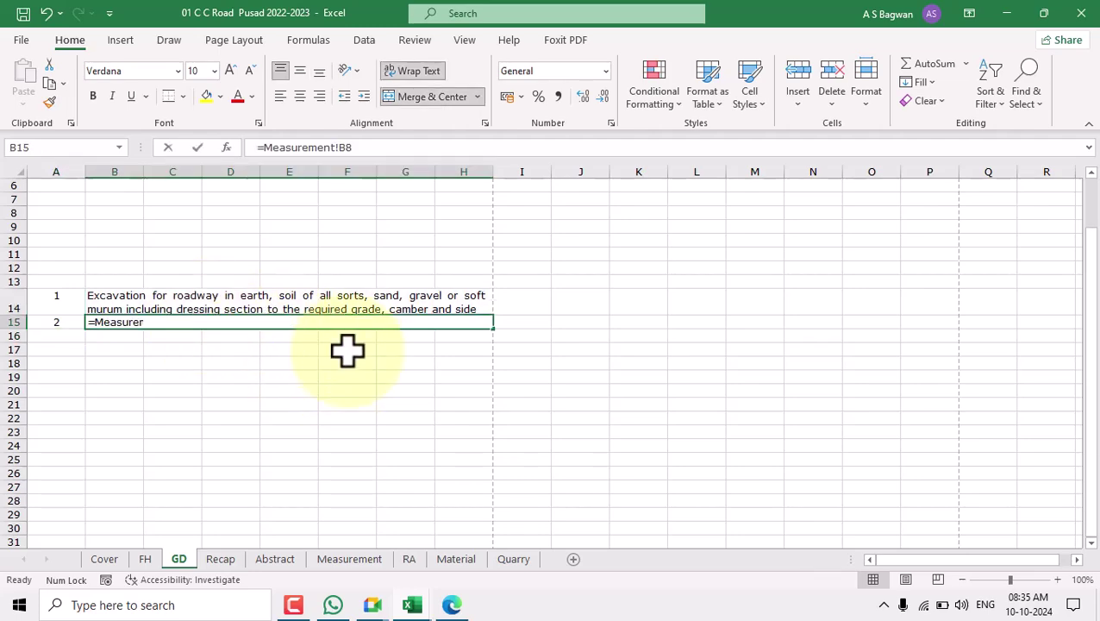
click(358, 562)
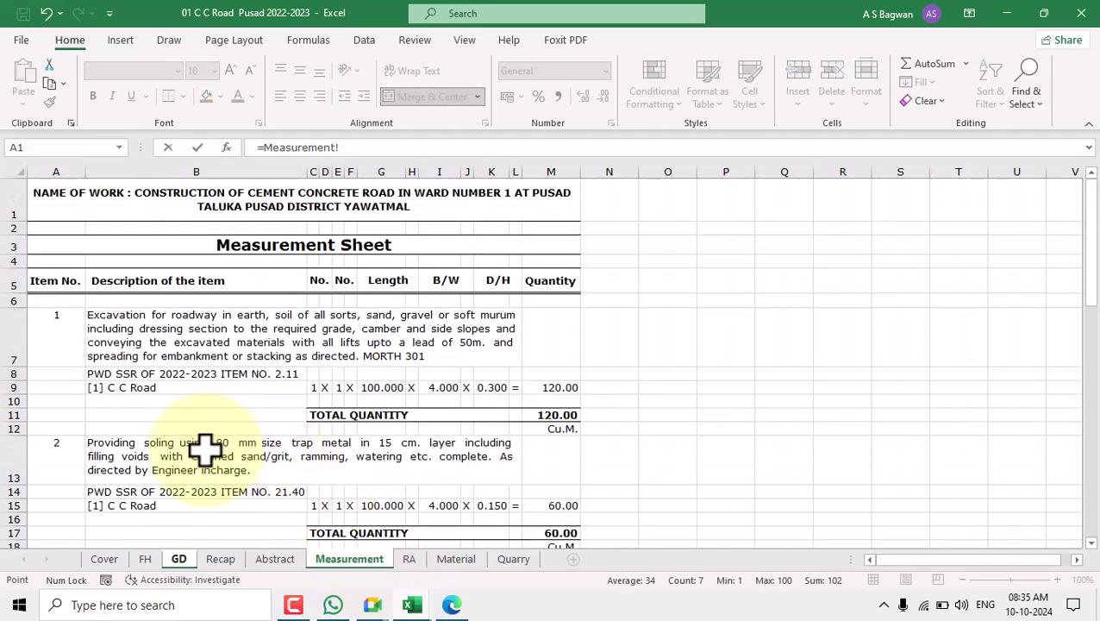
click(294, 474)
key(Return)
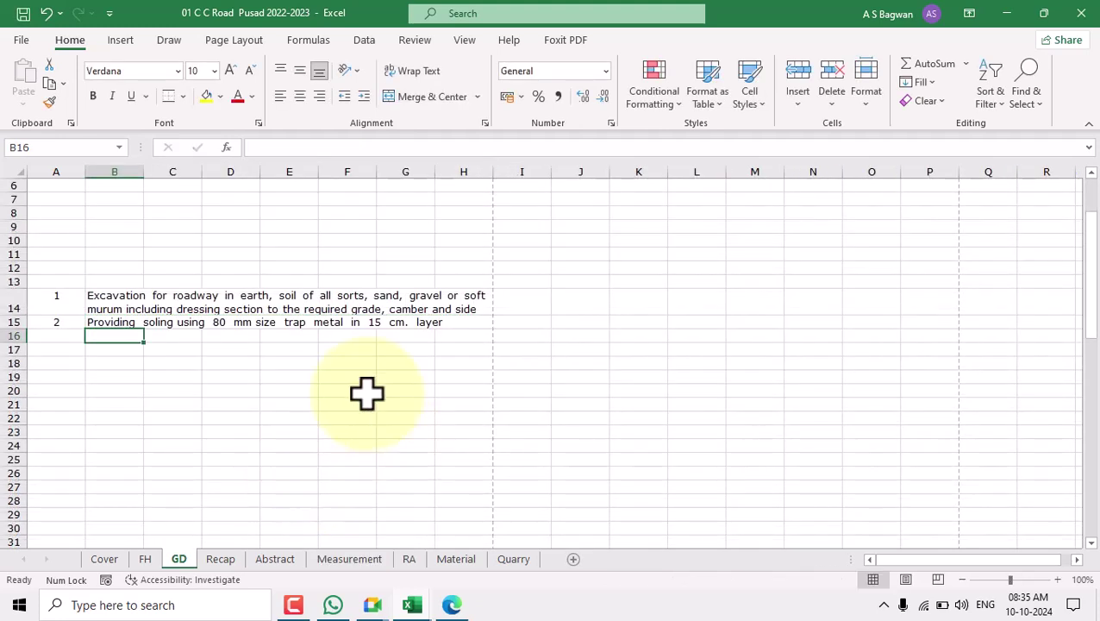
Set the height of row 15 to 25
click(320, 326)
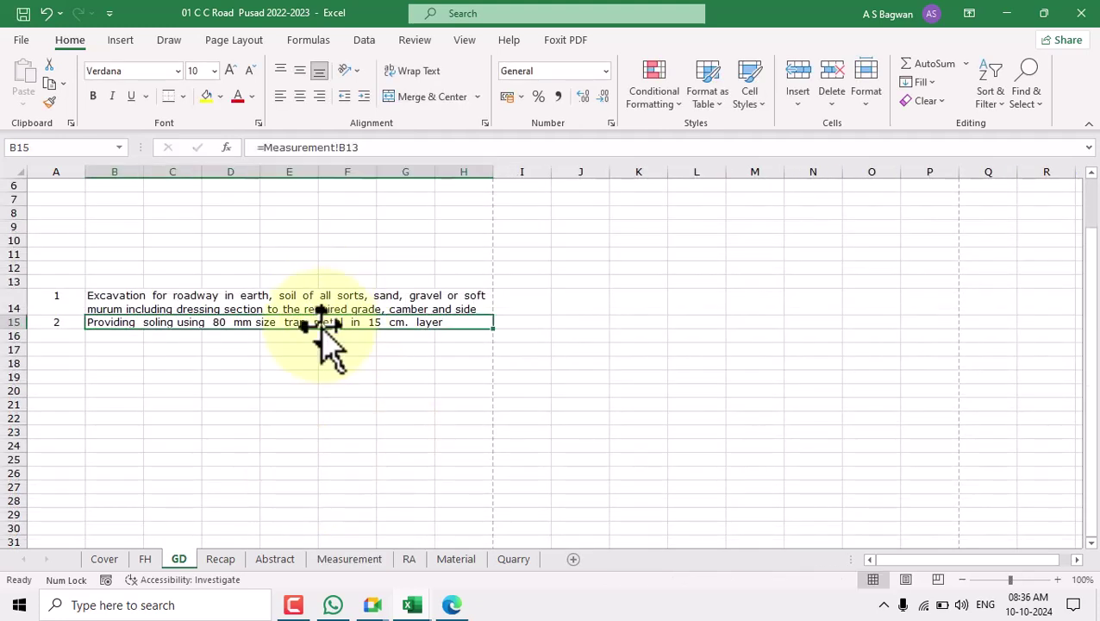
click(866, 102)
click(897, 150)
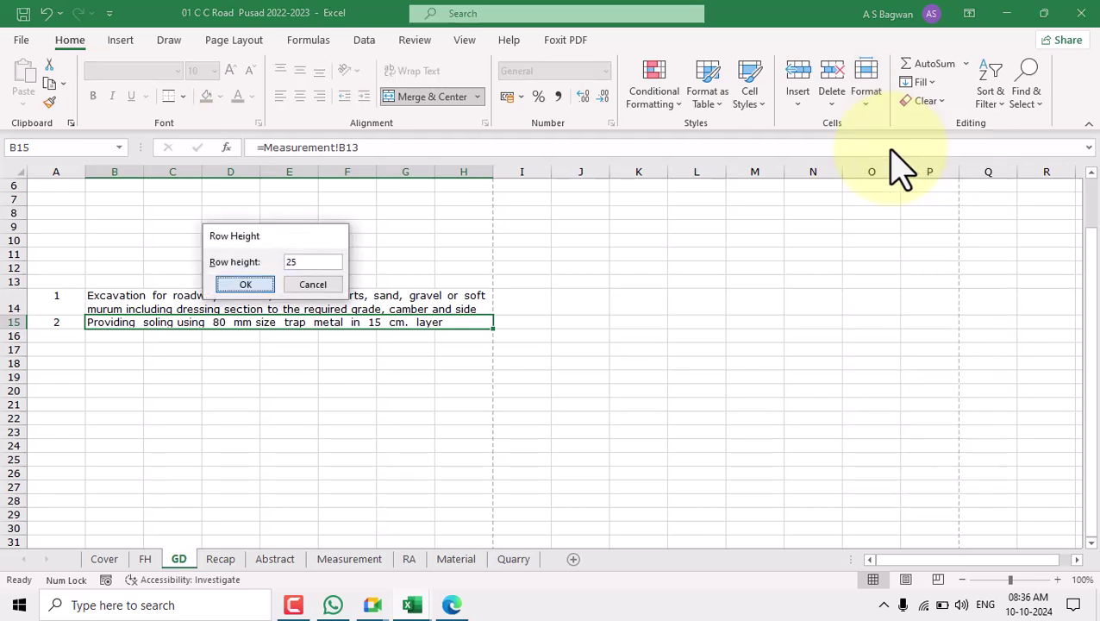
key(Return)
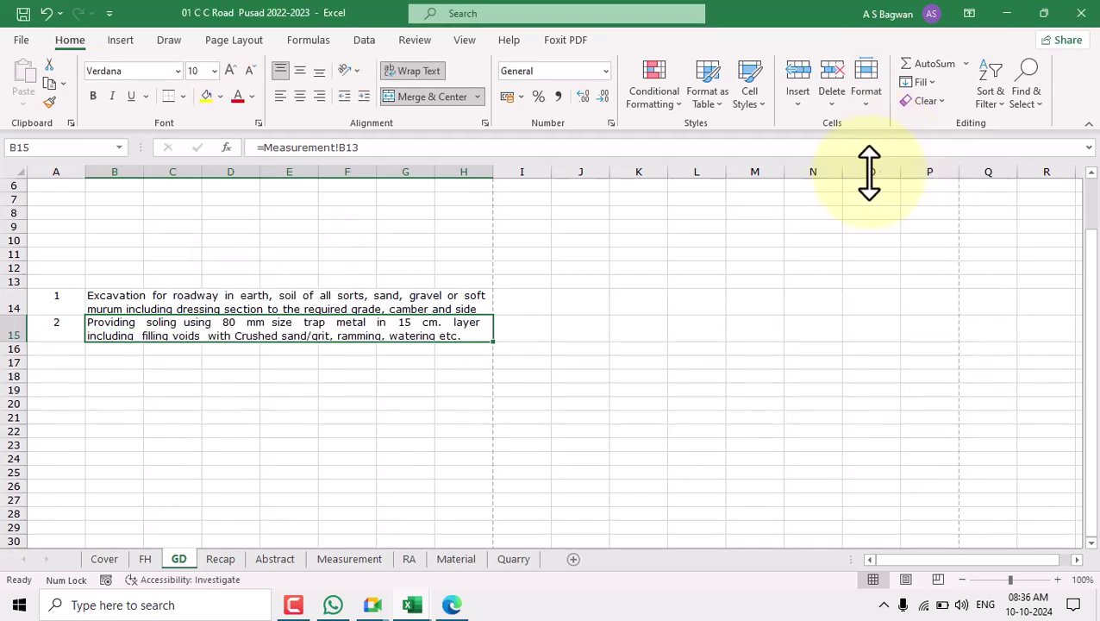
click(229, 392)
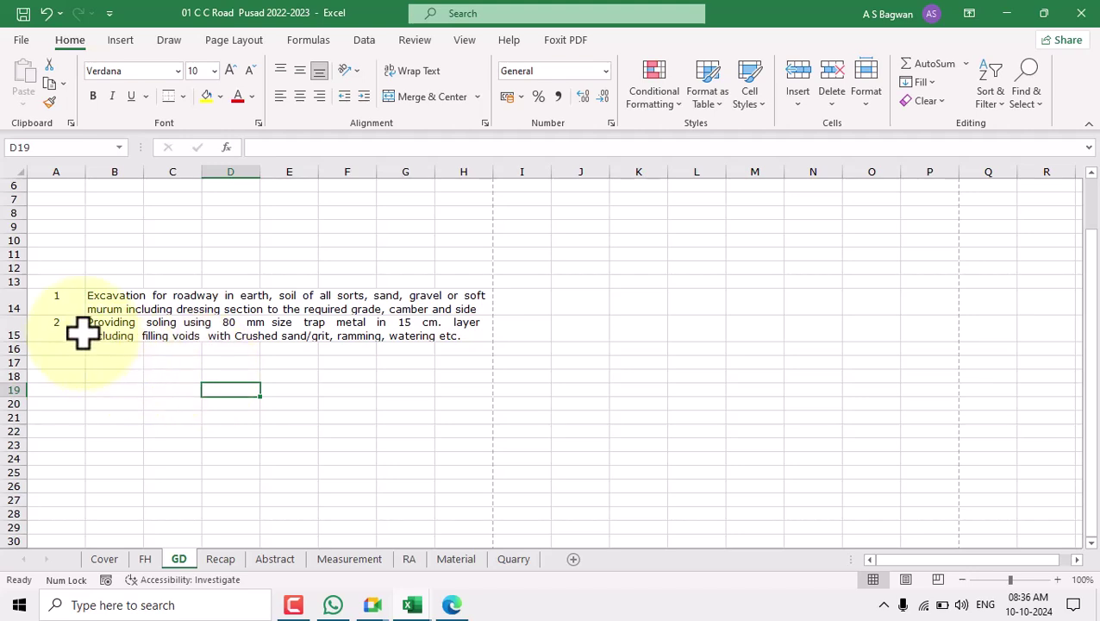
Copy the second item's row A15:H15 into row 16
drag(66, 326, 198, 324)
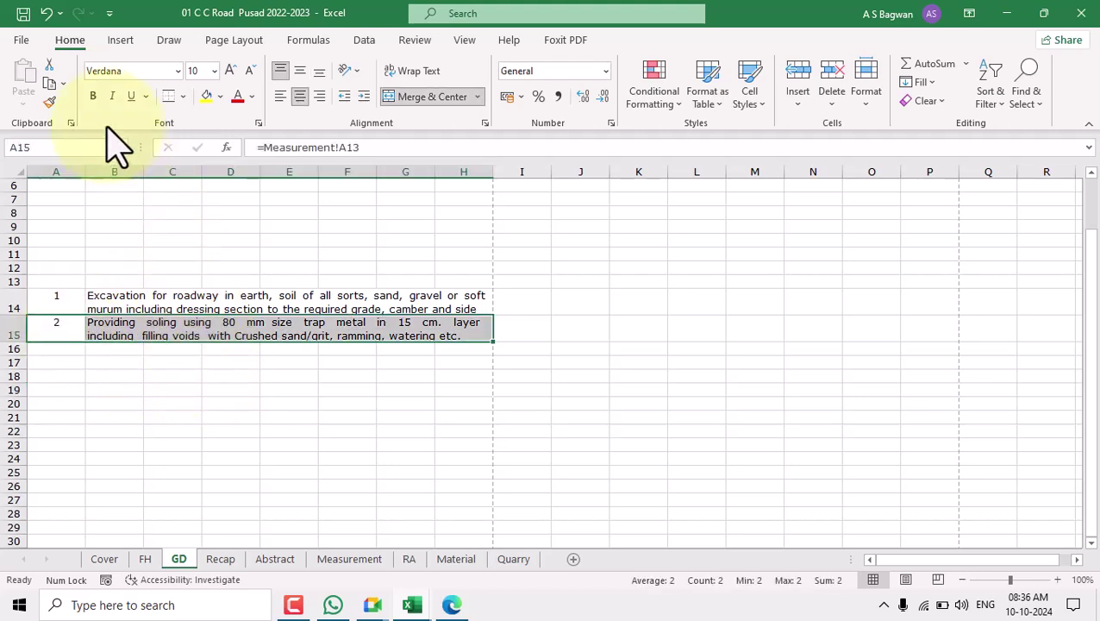
click(49, 82)
click(60, 349)
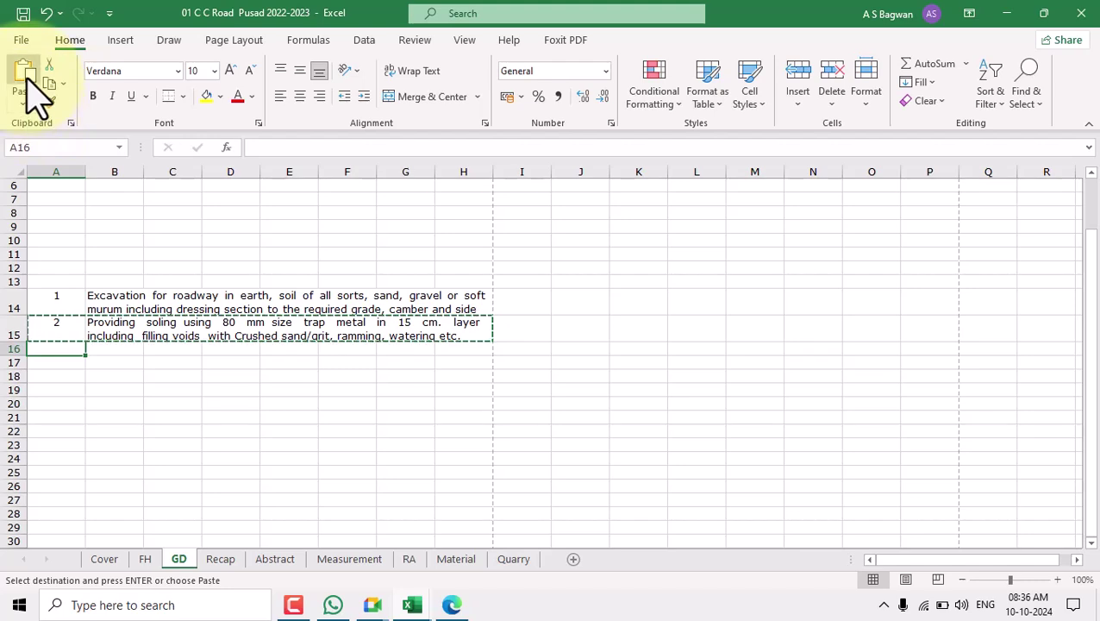
click(26, 86)
key(Escape)
Link cell A16 to the third item number in cell A19 of the Measurement sheet
click(59, 348)
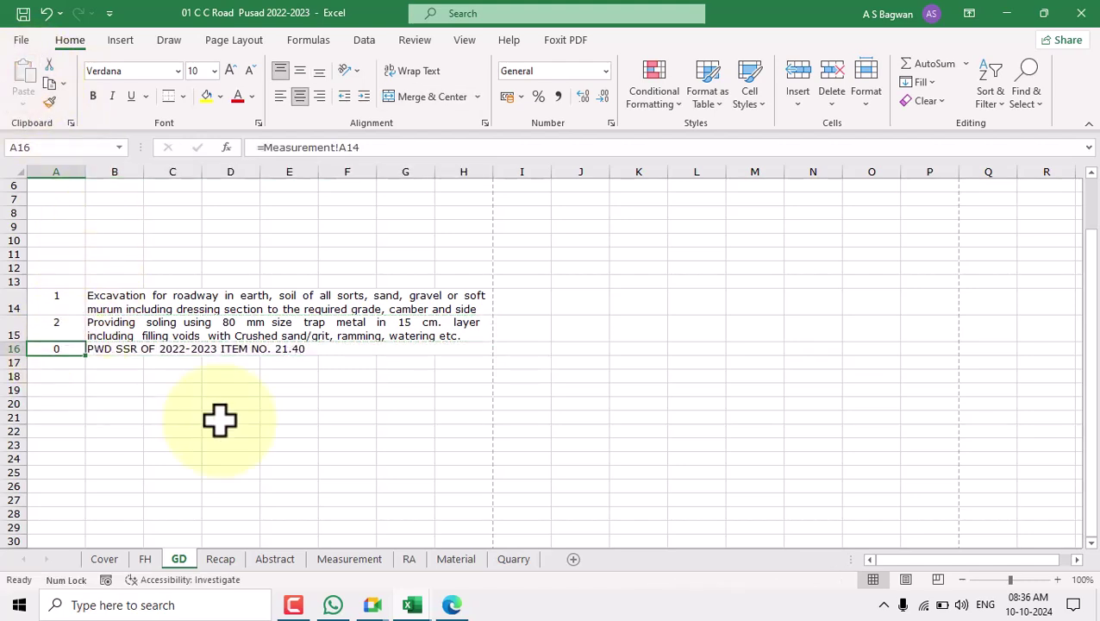
text(=)
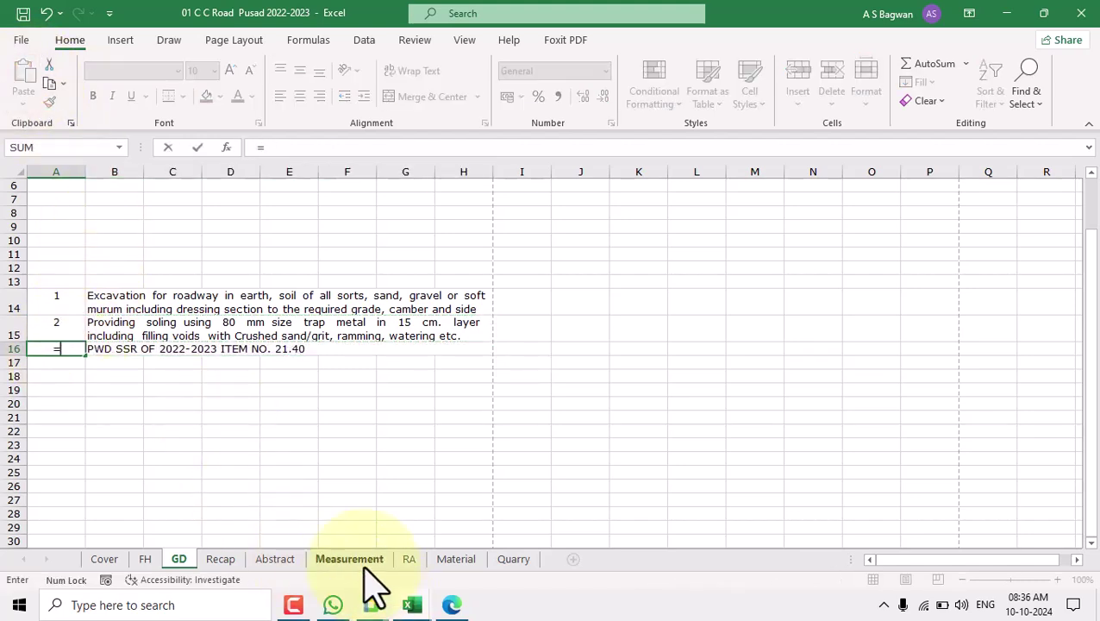
click(365, 558)
scroll(118, 417, down, 4)
click(54, 356)
key(Return)
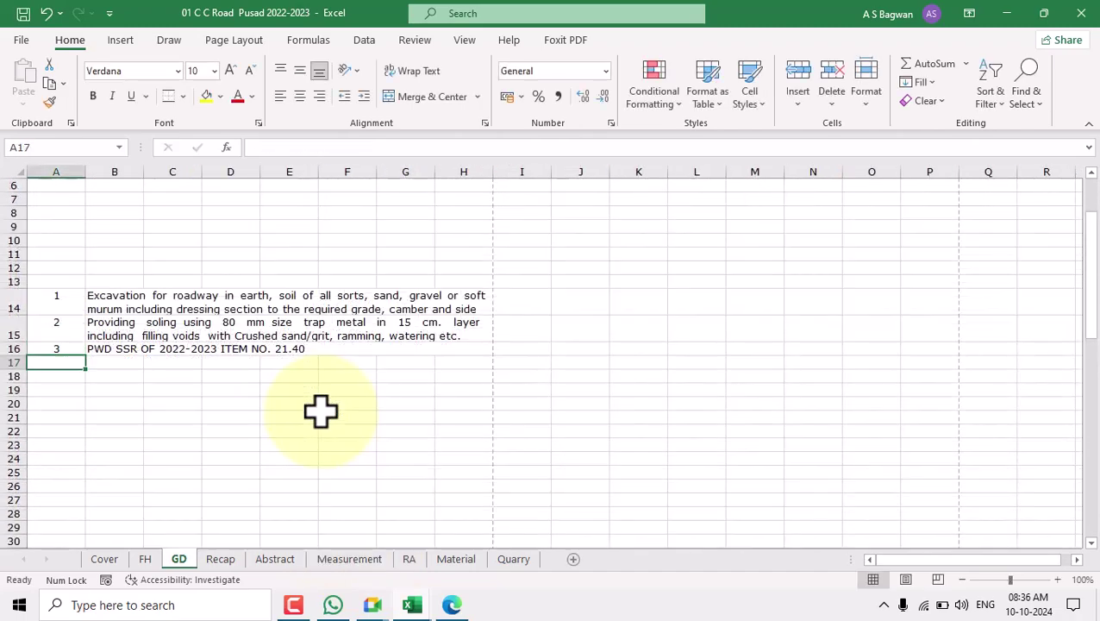
Link cell B16 to the M-10 cement concrete item's description in cell B19 of the Measurement sheet
click(270, 348)
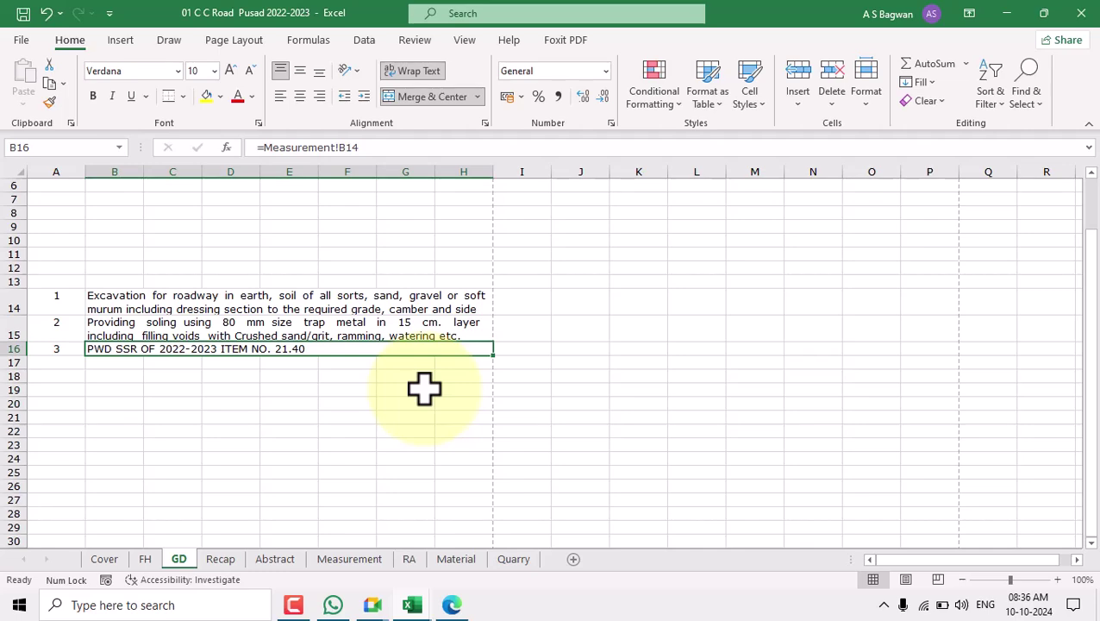
text(=)
click(348, 558)
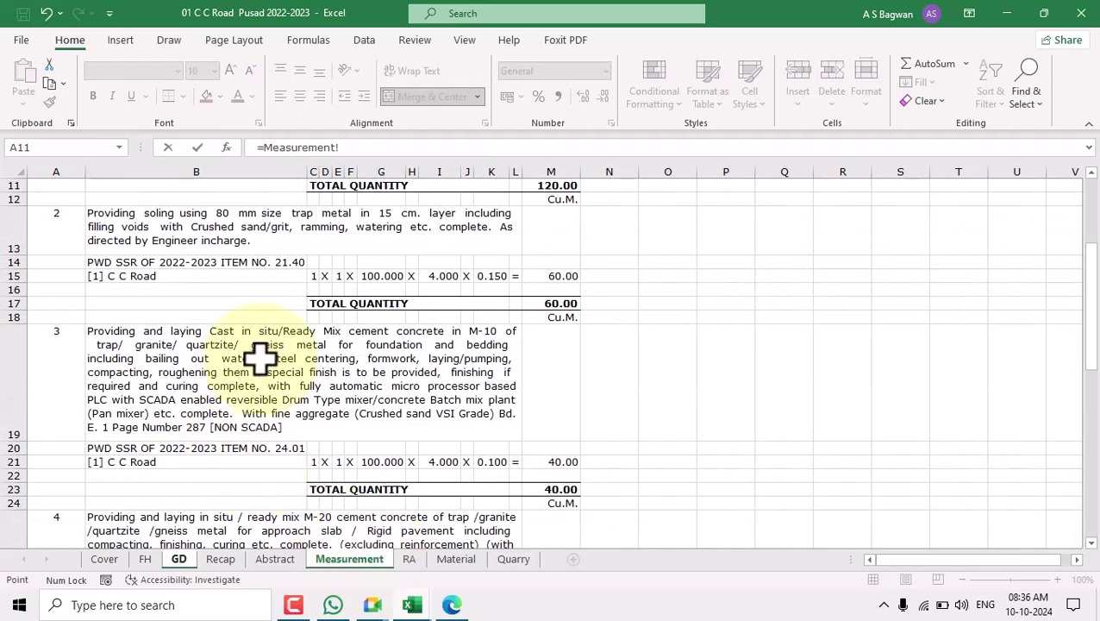
click(314, 368)
key(Return)
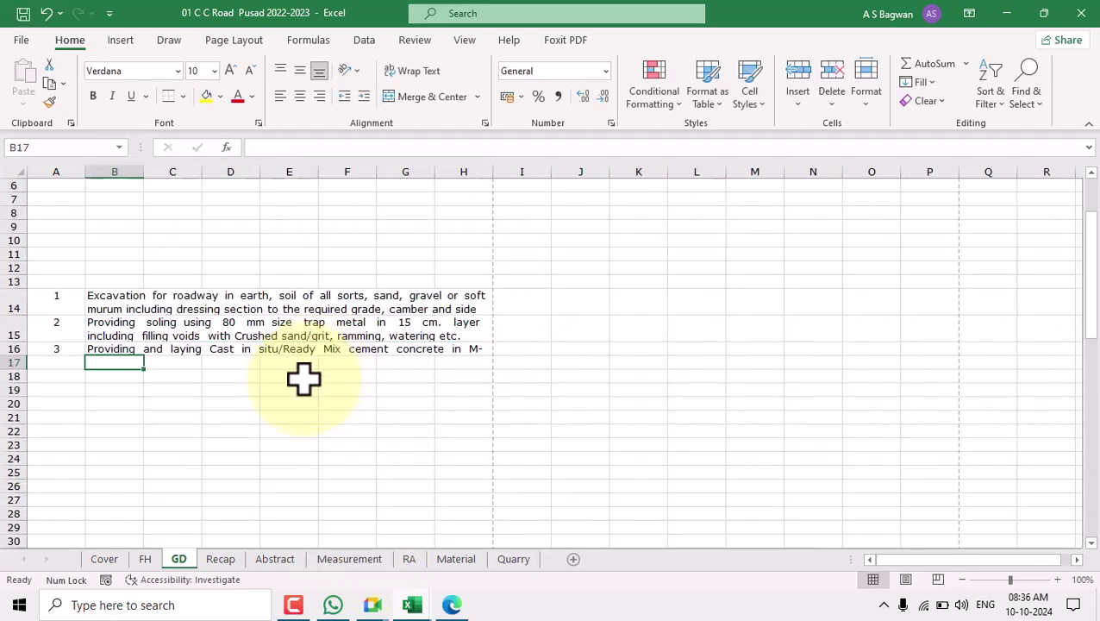
Set row 16 to the same height as row 15 so two lines of its description fit
click(318, 349)
click(872, 105)
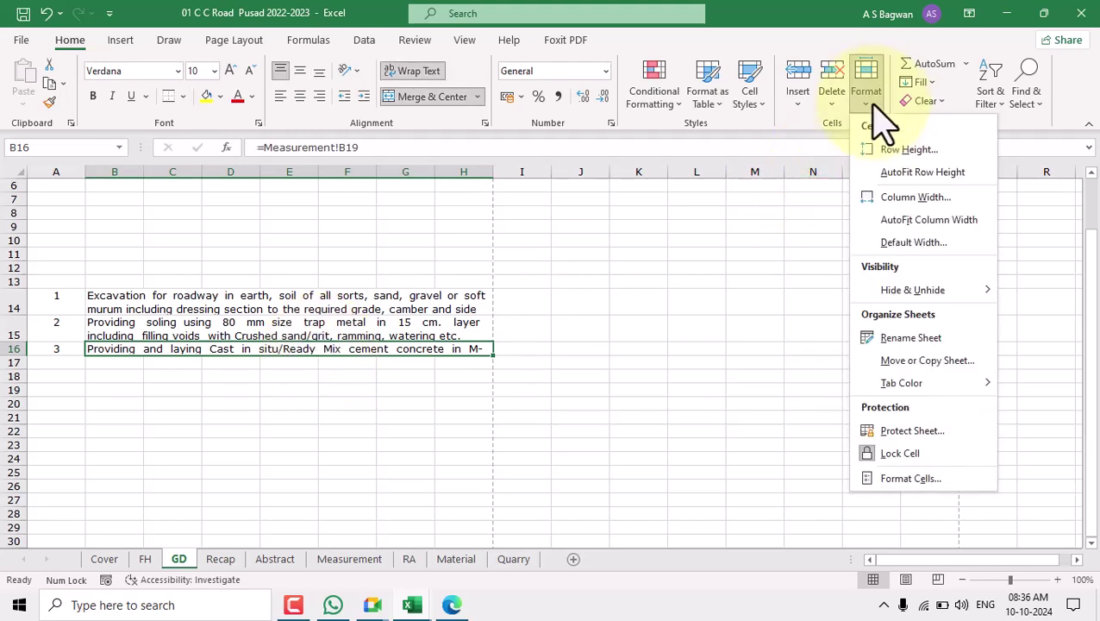
click(886, 151)
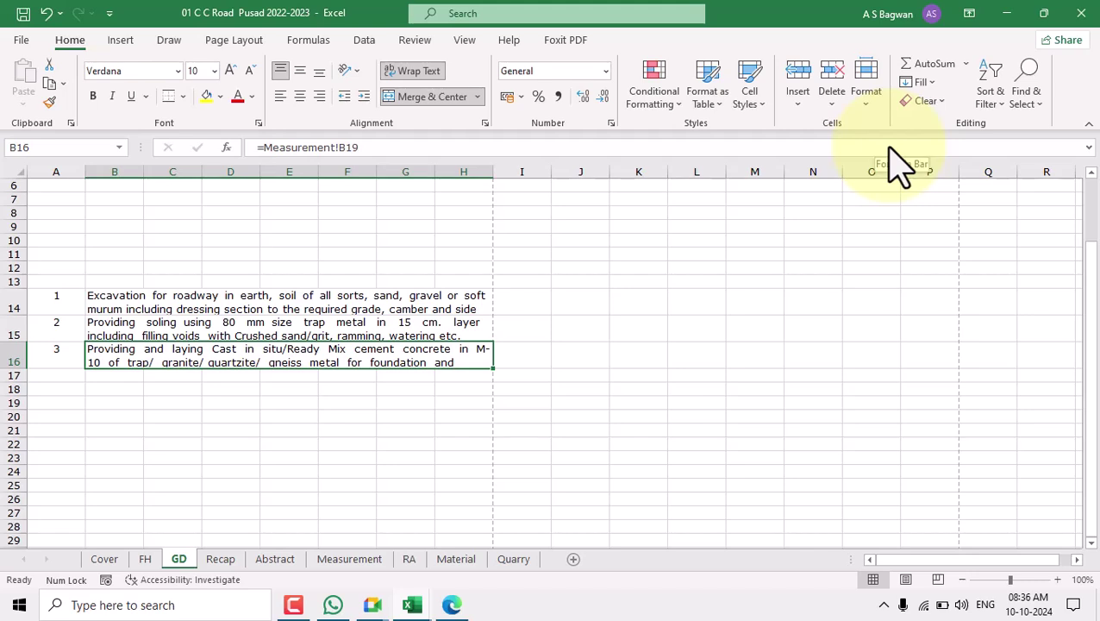
scroll(396, 345, up, 2)
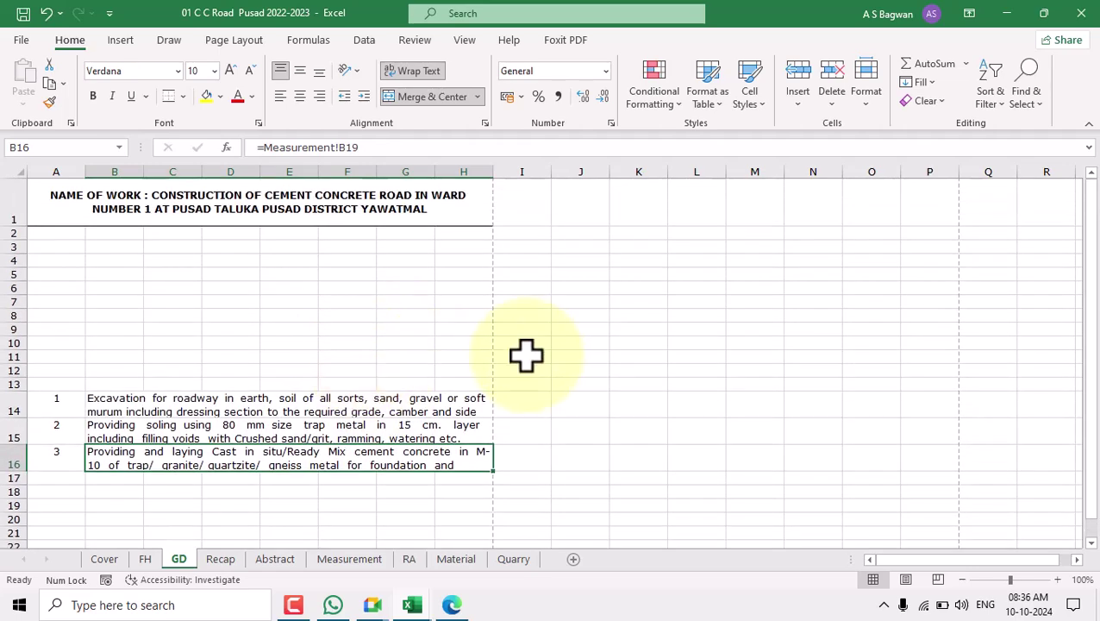
Look over the empty area B5:G10 of the GD sheet, the Cover and FH sheets, and the Recap sheet's GENERAL ABSTRACT heading
drag(107, 276, 420, 341)
scroll(463, 363, down, 3)
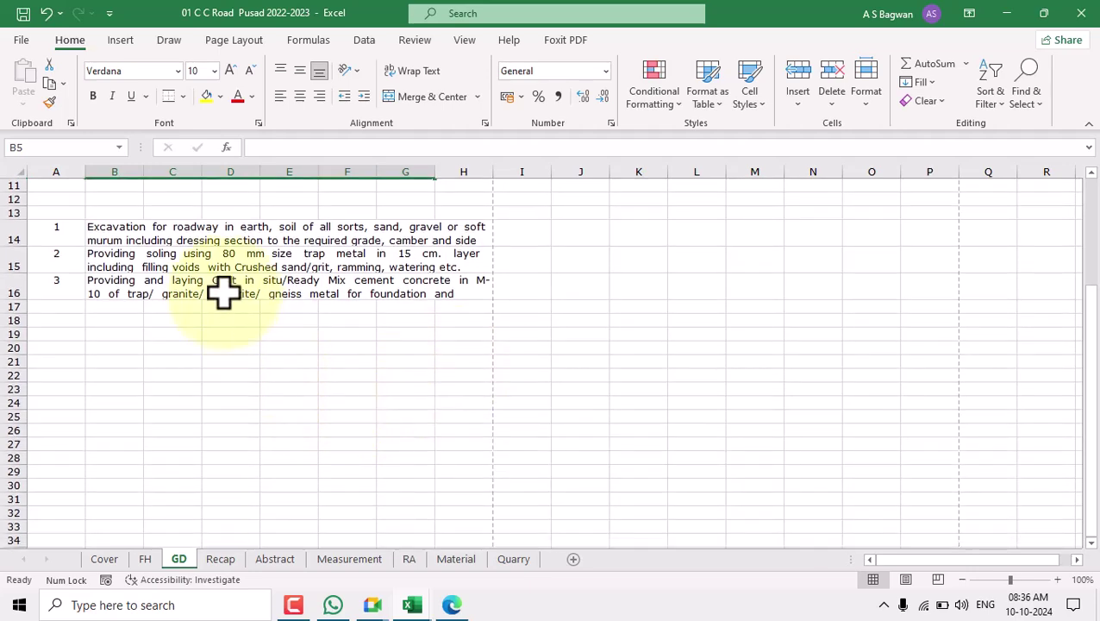
scroll(224, 294, up, 3)
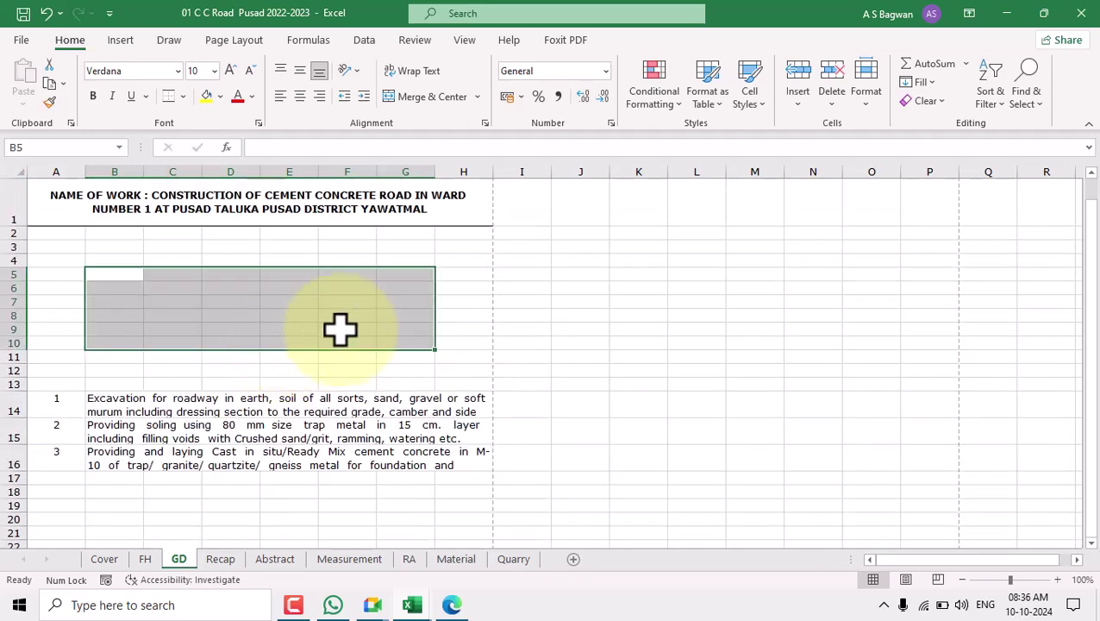
click(105, 558)
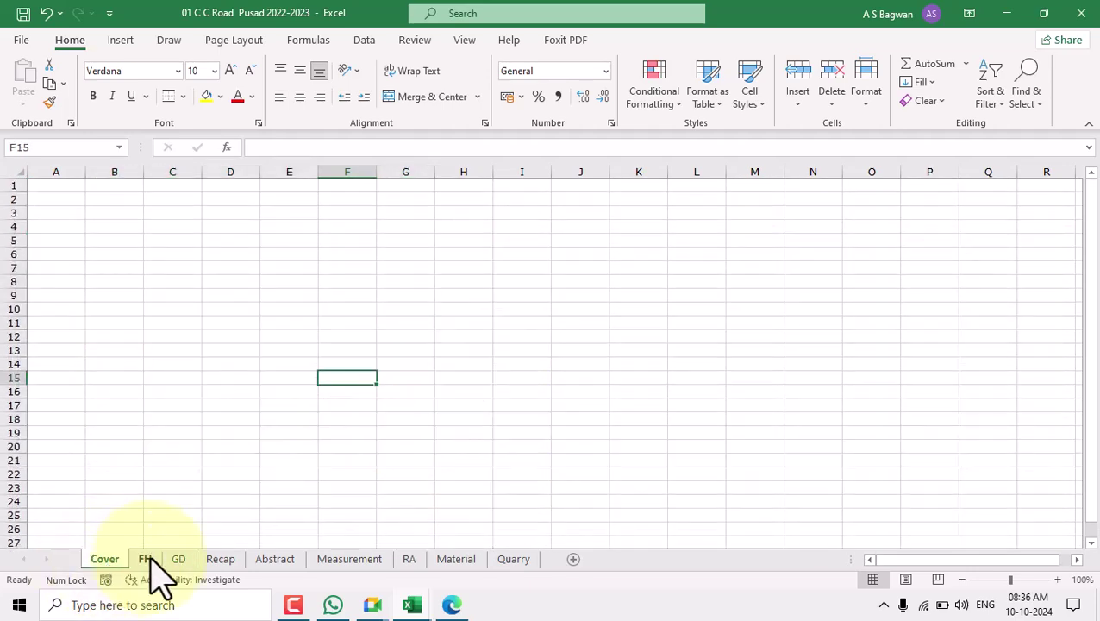
click(146, 559)
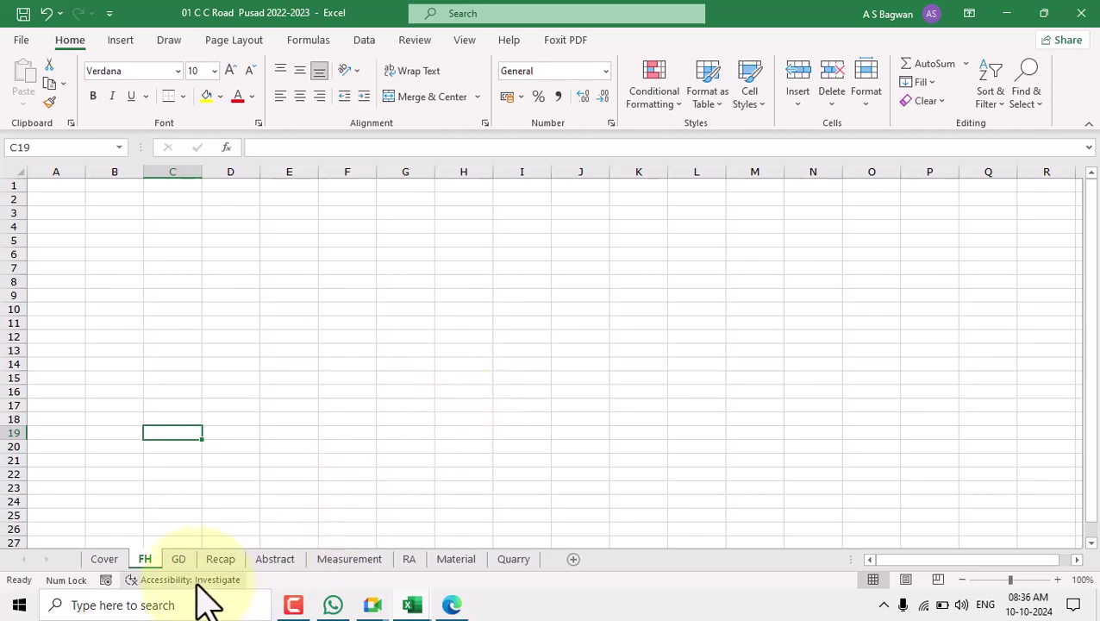
click(220, 558)
scroll(577, 343, up, 2)
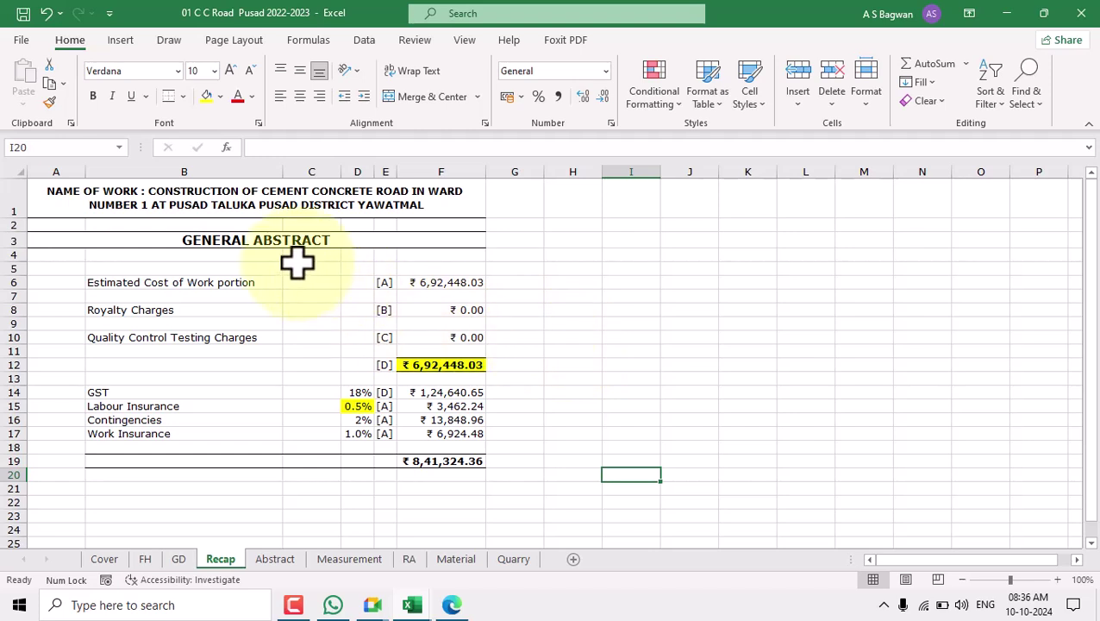
click(287, 239)
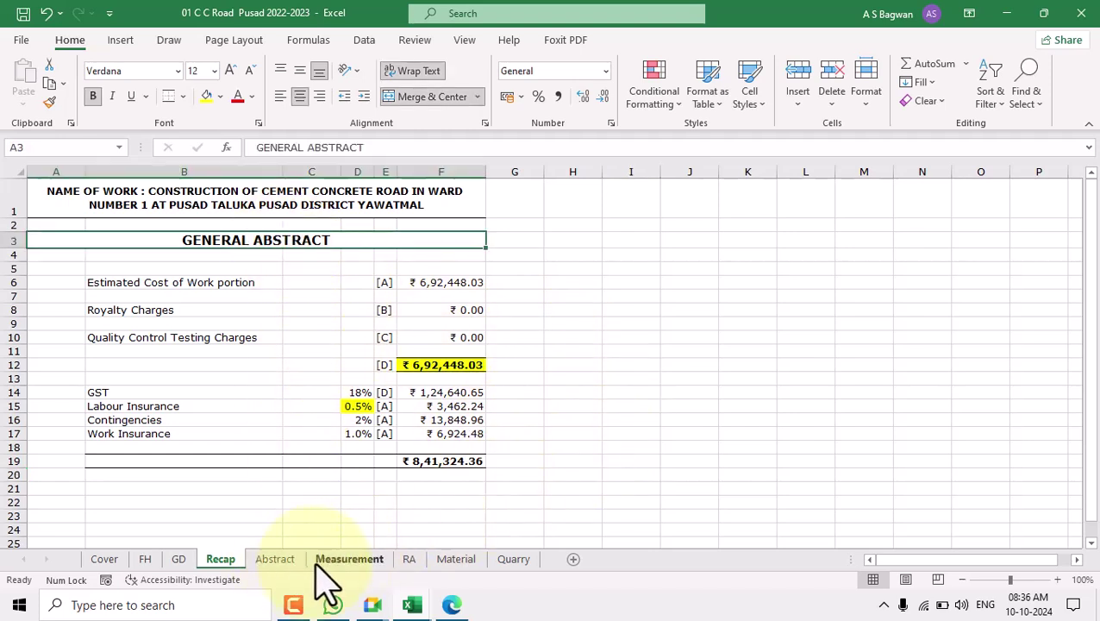
Preview the Measurement sheet's printout and return to the worksheet
click(349, 559)
scroll(743, 344, up, 4)
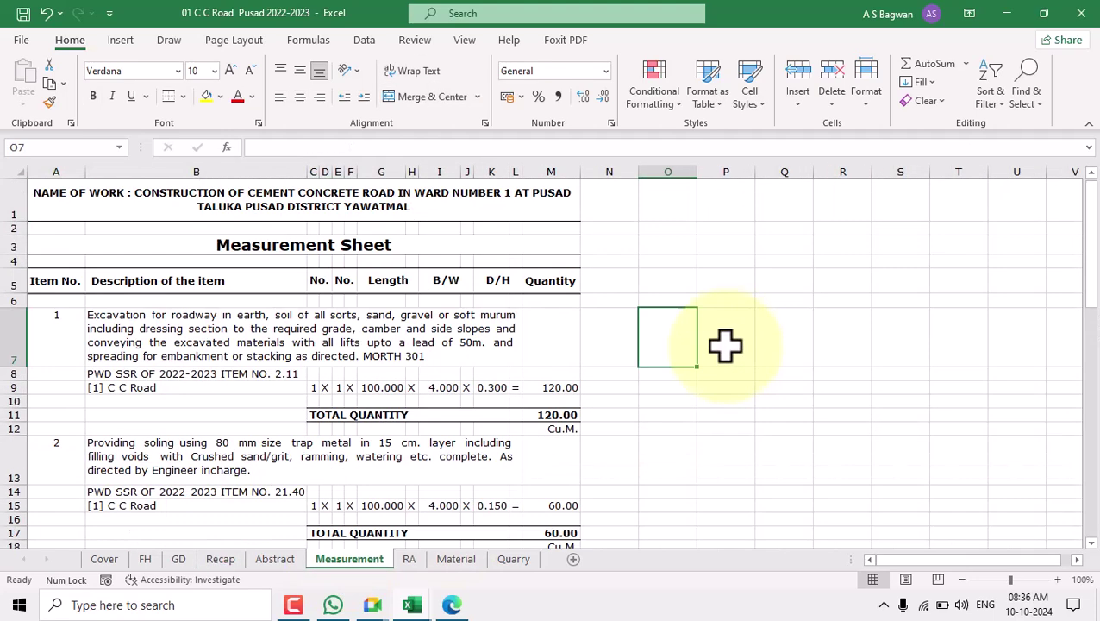
click(794, 401)
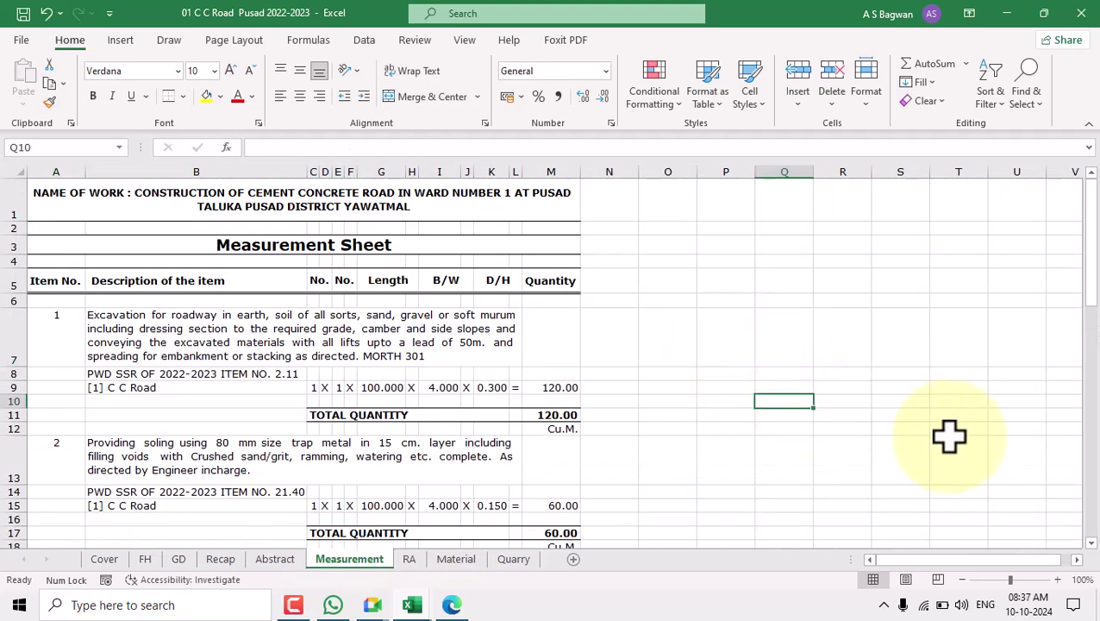
key(ctrl+p)
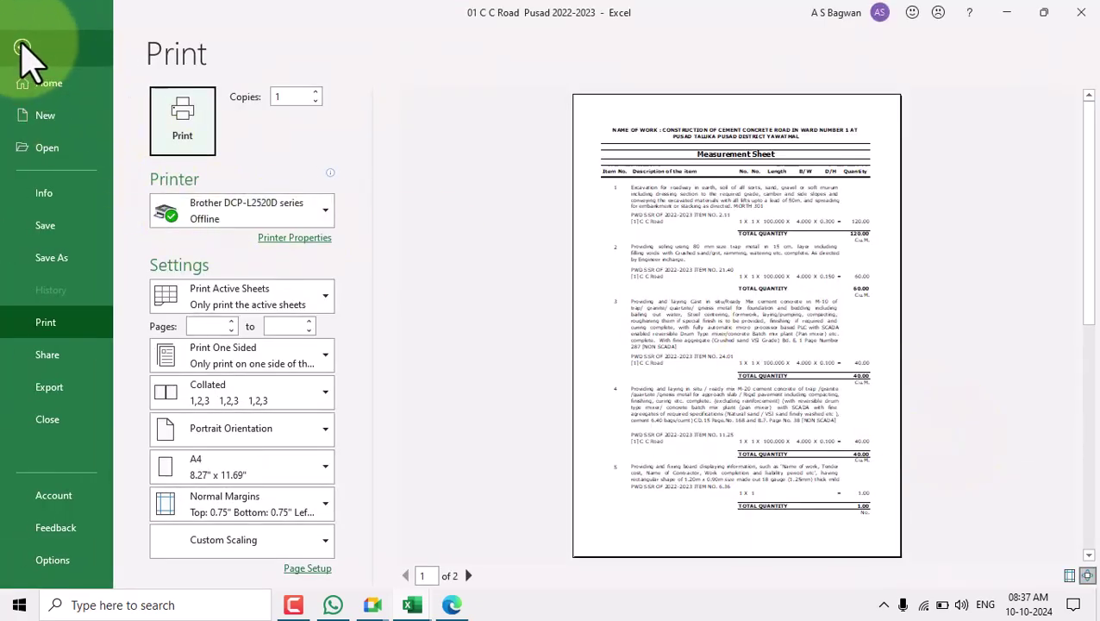
click(22, 50)
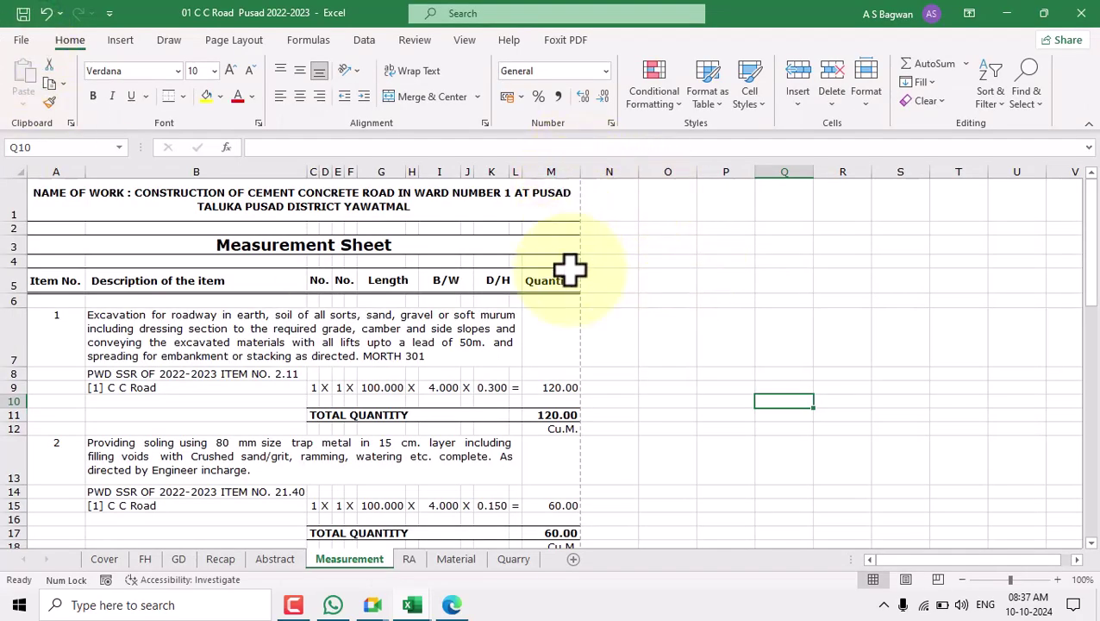
Examine item 6, ROYALTY CHARGES, in rows 38 to 56 of the Measurement sheet, including the sand royalty description in B40
scroll(577, 448, down, 5)
scroll(579, 446, down, 8)
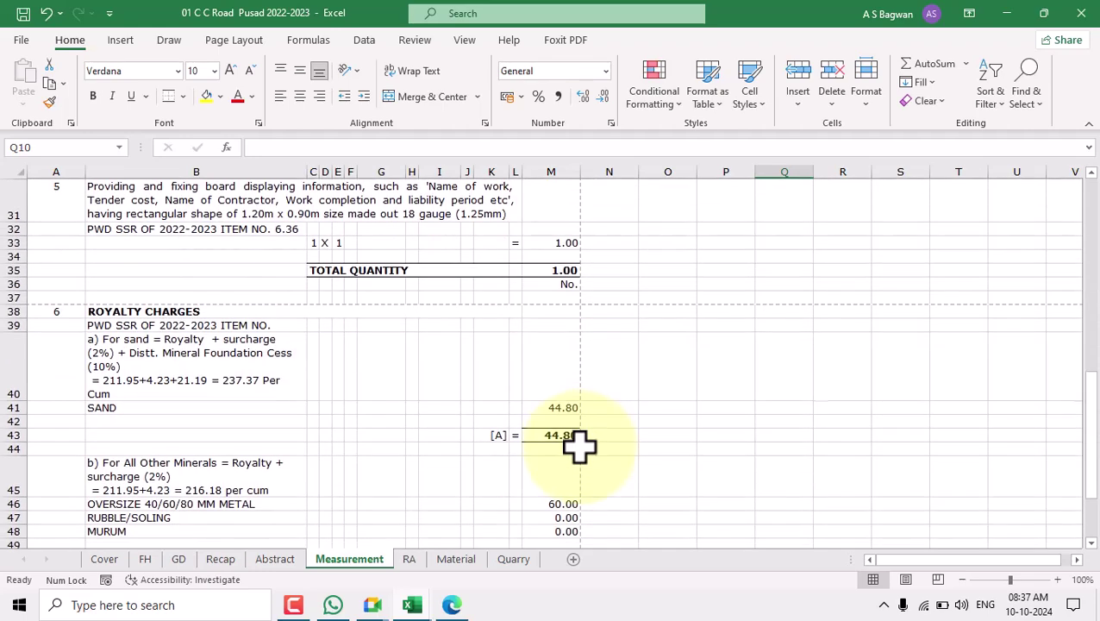
scroll(543, 442, up, 4)
drag(67, 310, 574, 492)
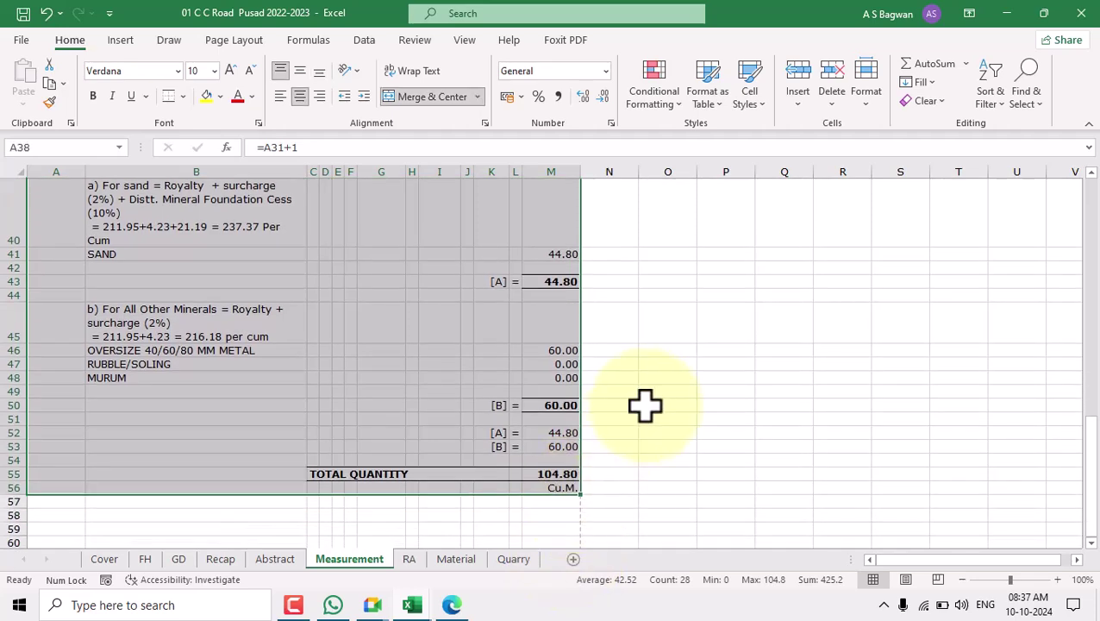
scroll(153, 291, up, 2)
click(154, 291)
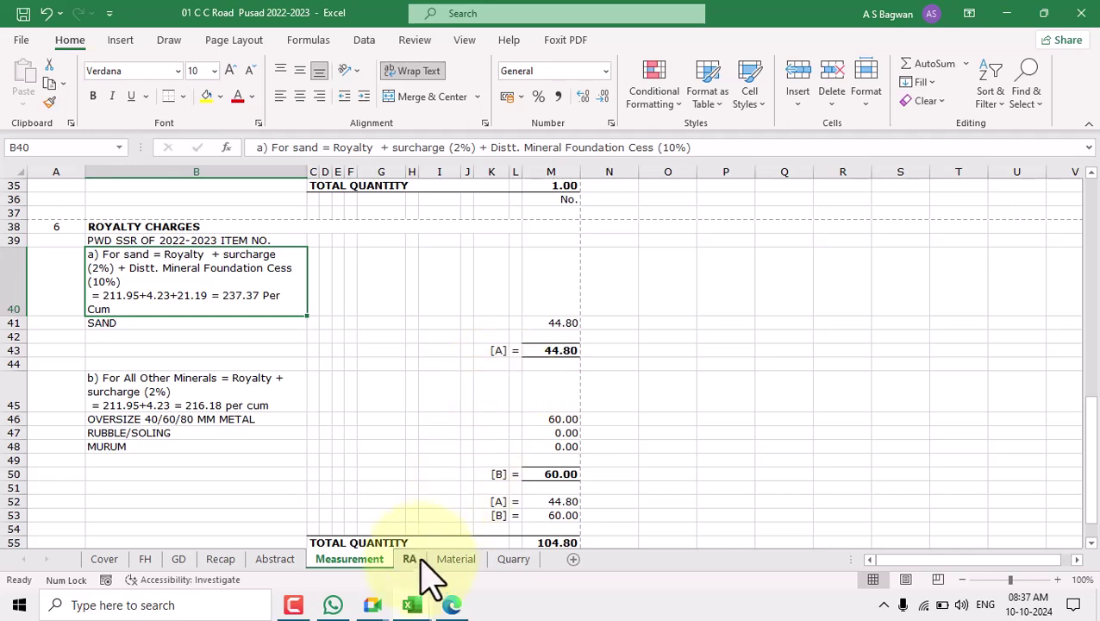
Compare the royalty quantities on the Measurement sheet with the RA and Material sheets
click(412, 559)
scroll(603, 412, down, 2)
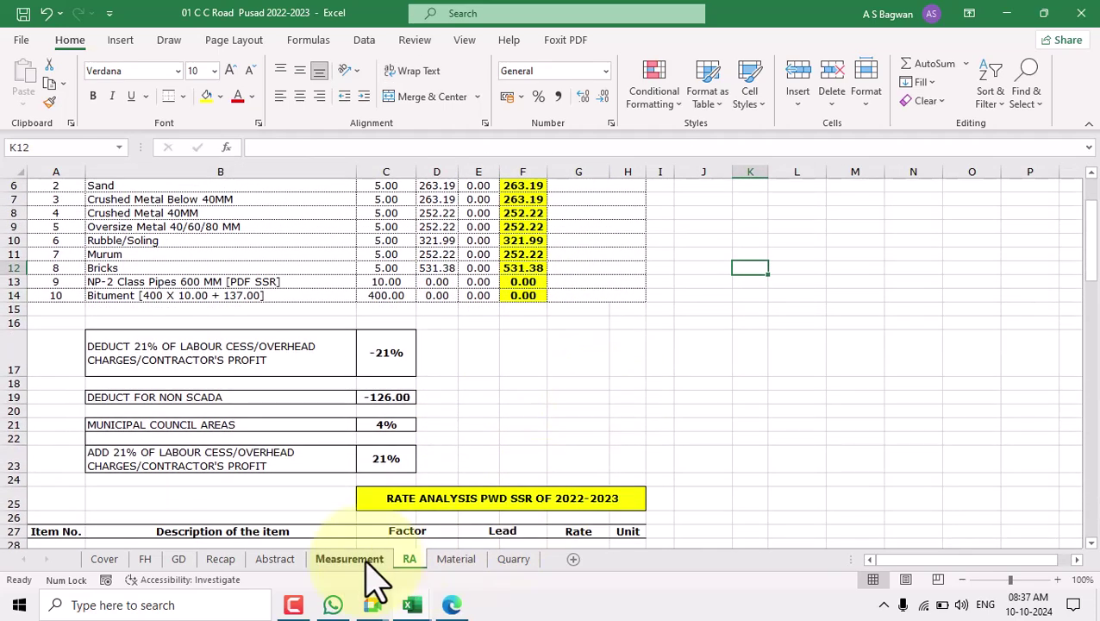
click(367, 560)
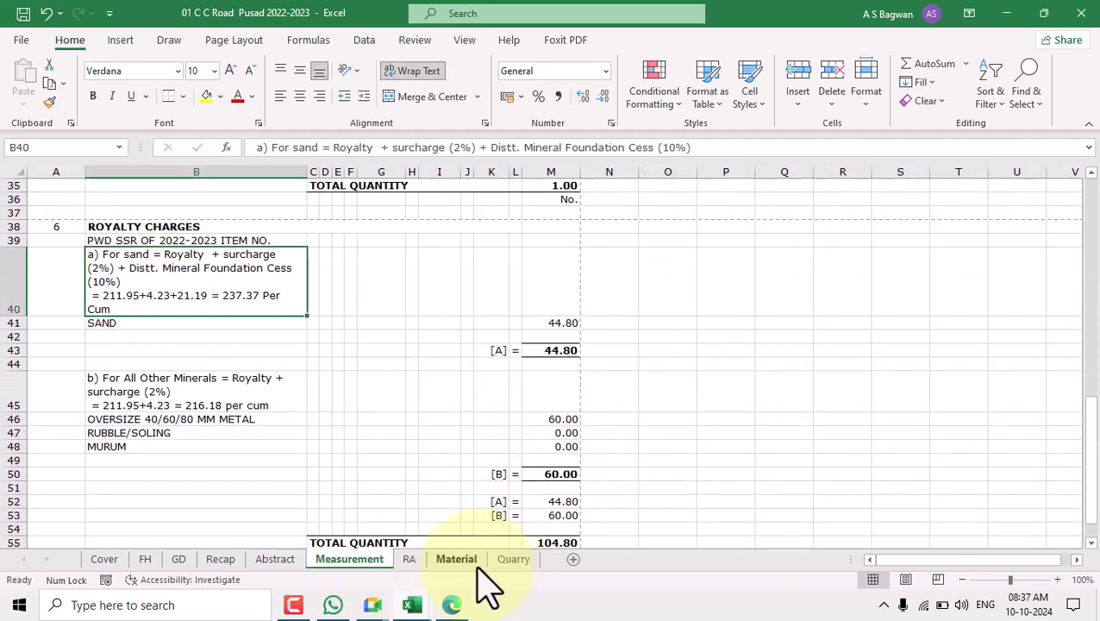
click(456, 559)
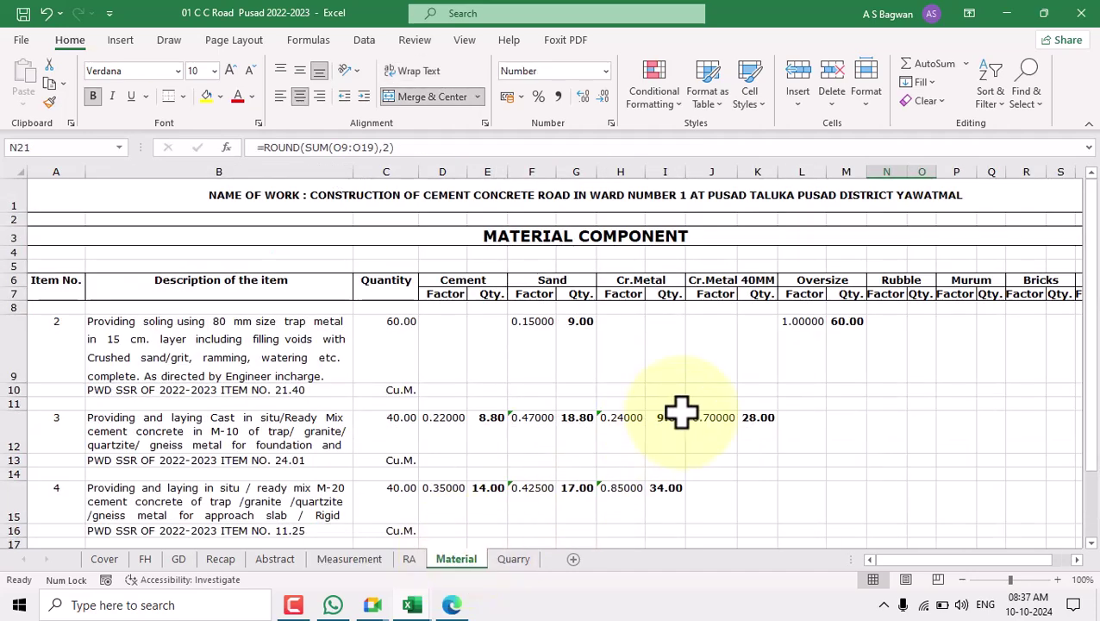
click(349, 559)
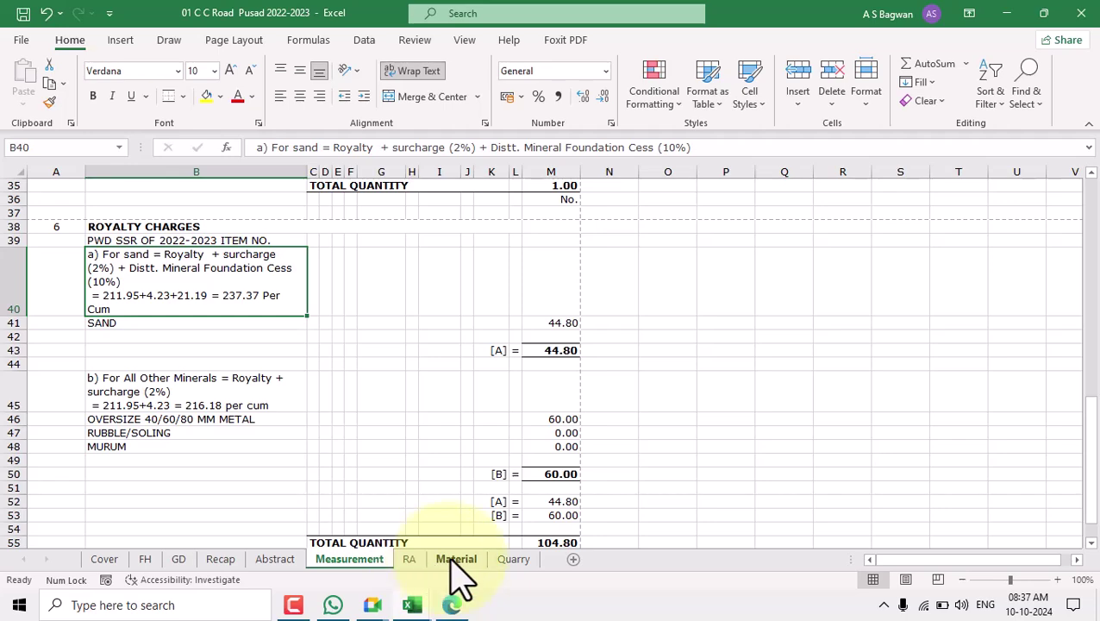
click(409, 560)
click(459, 561)
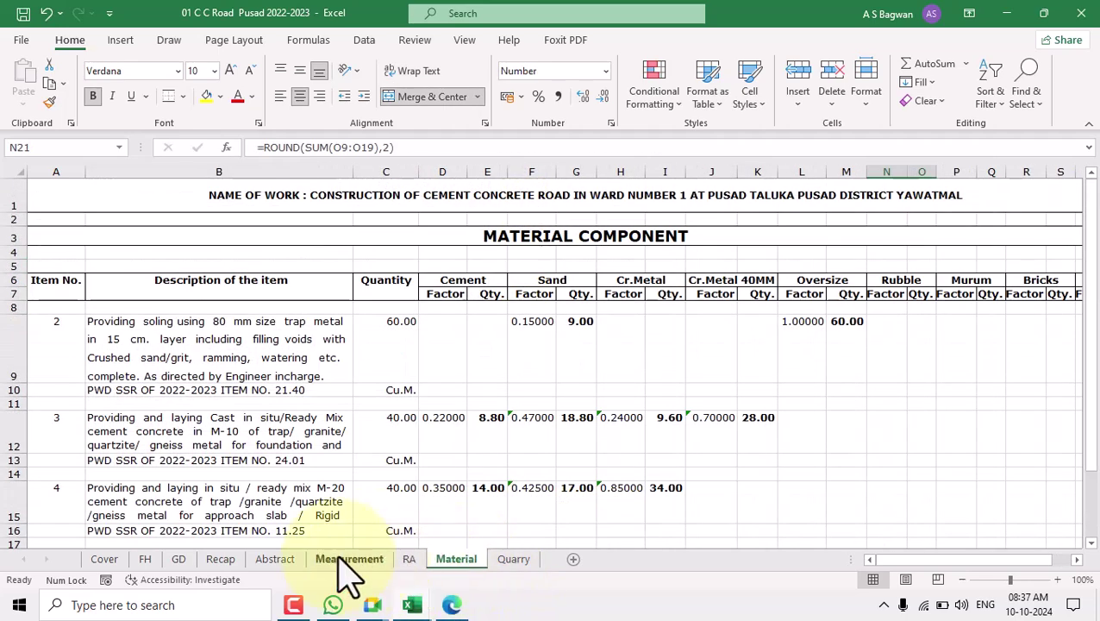
Check the Abstract sheet's page breaks by viewing it in Page Layout and returning to Normal view, and look over its items
click(276, 560)
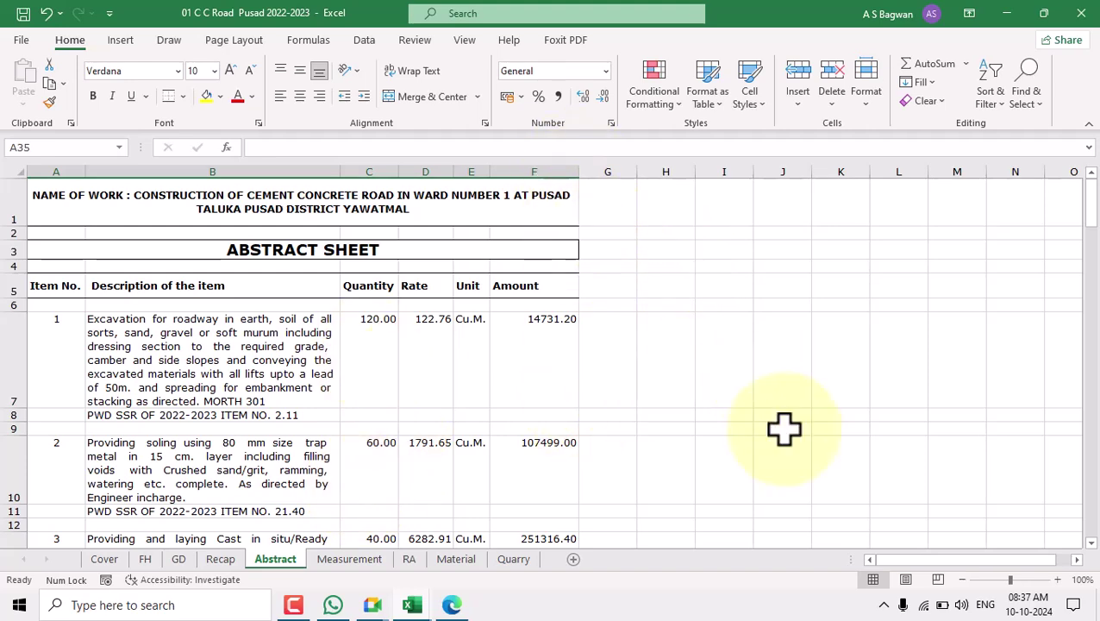
click(906, 579)
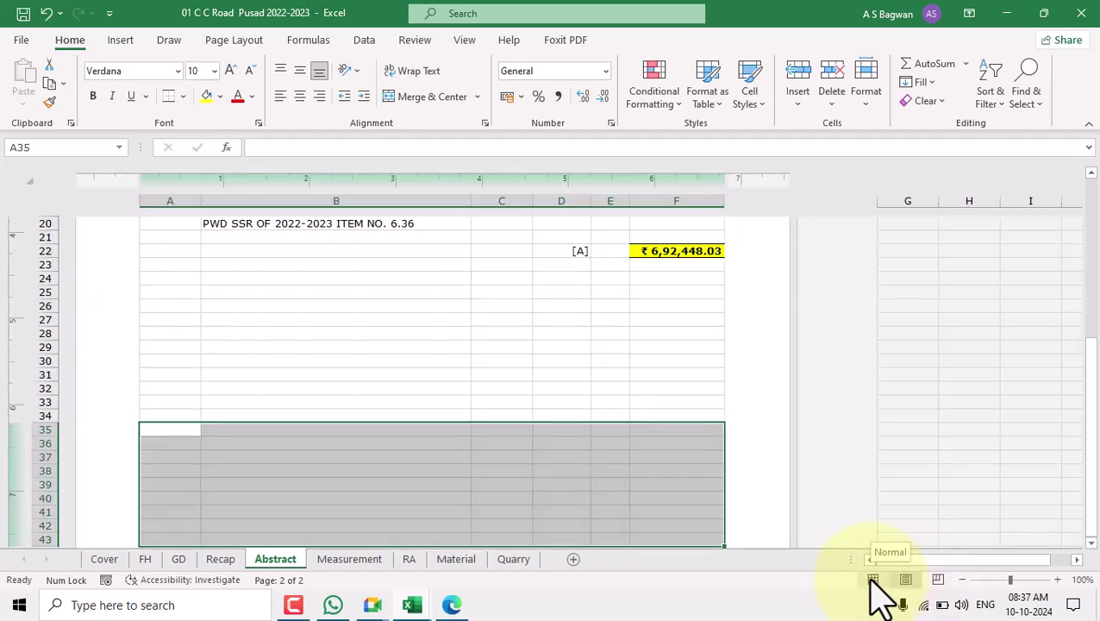
click(873, 579)
scroll(545, 334, up, 6)
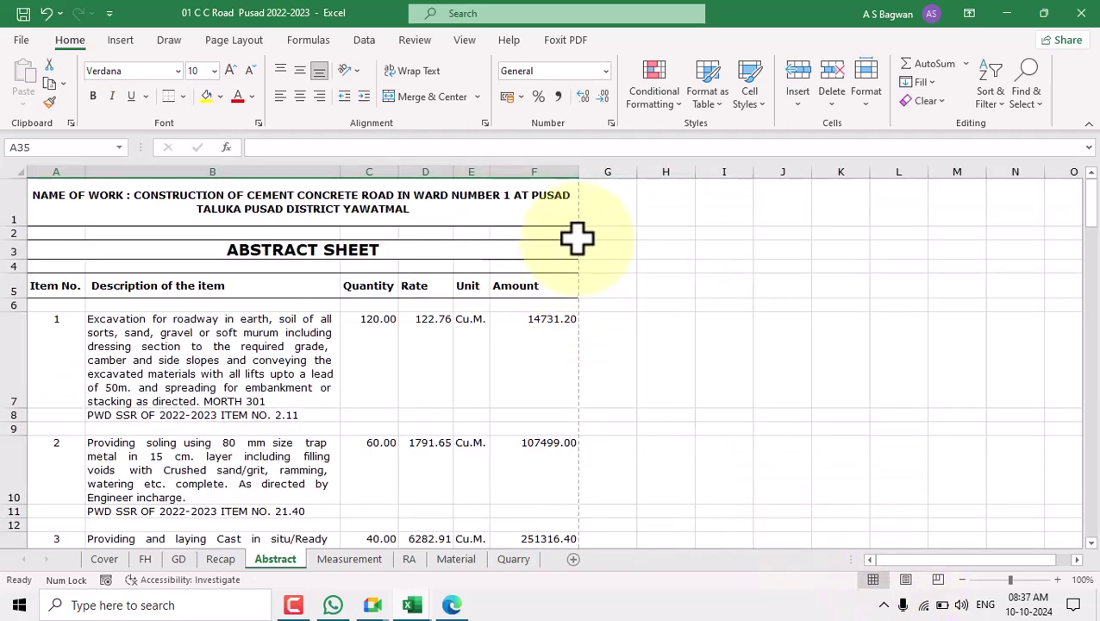
scroll(620, 432, down, 7)
scroll(594, 402, up, 7)
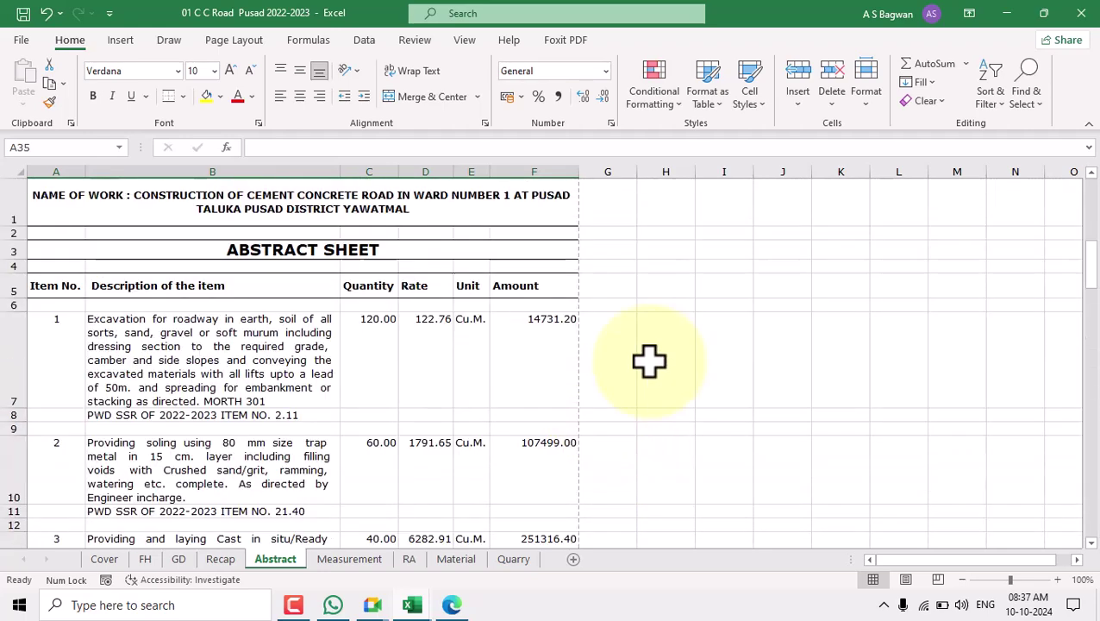
scroll(703, 296, down, 7)
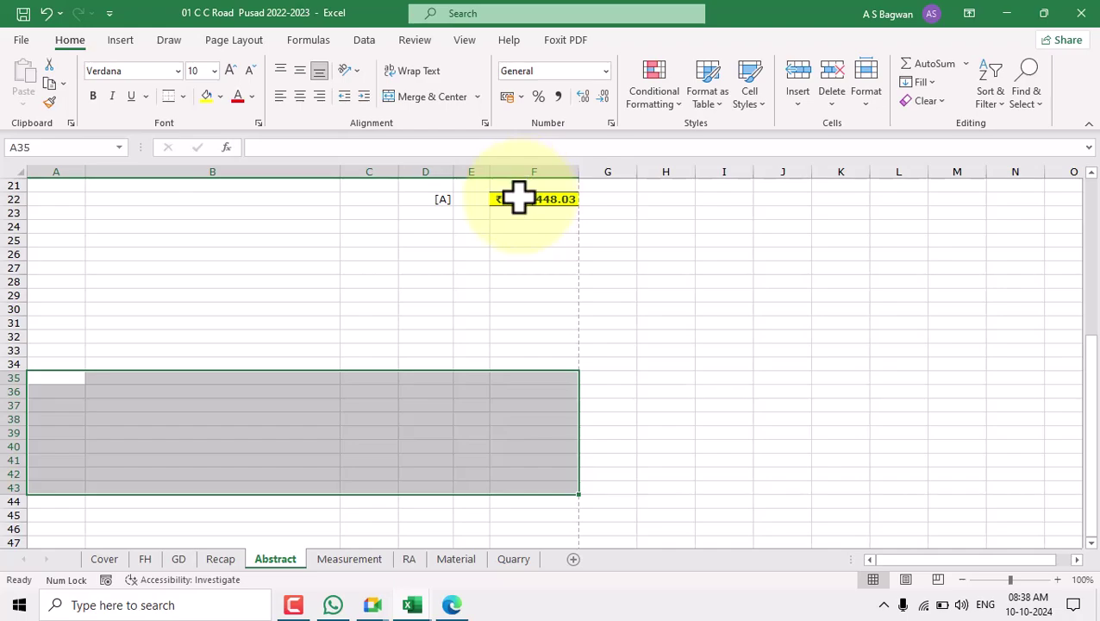
Inspect the total formula in cell F22 of the Abstract sheet and the amounts it covers
double_click(518, 198)
scroll(606, 216, up, 7)
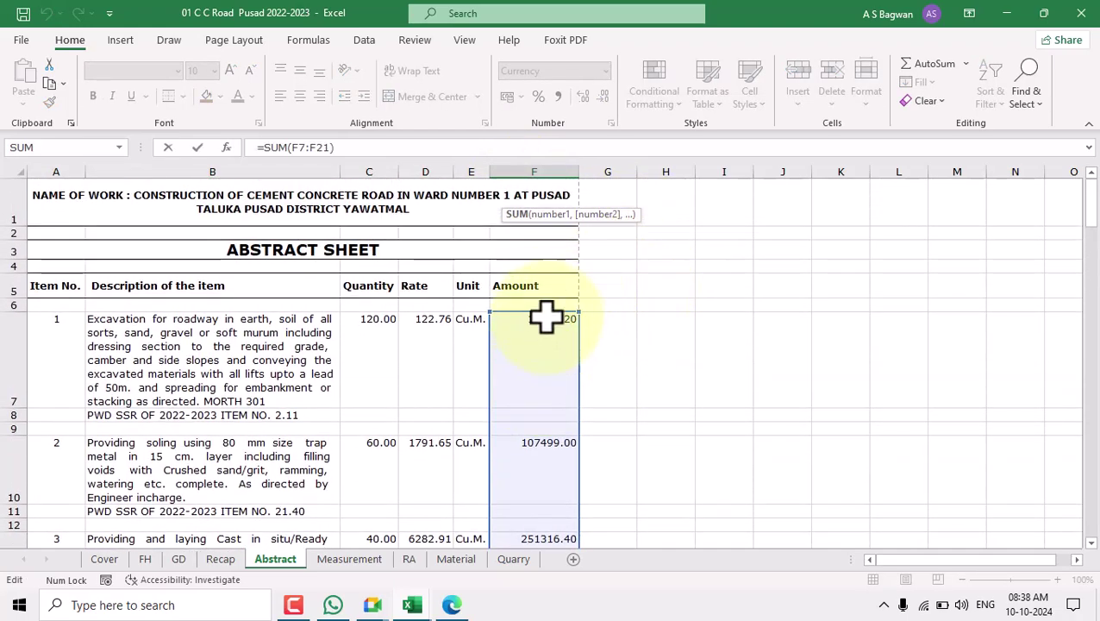
scroll(584, 405, down, 8)
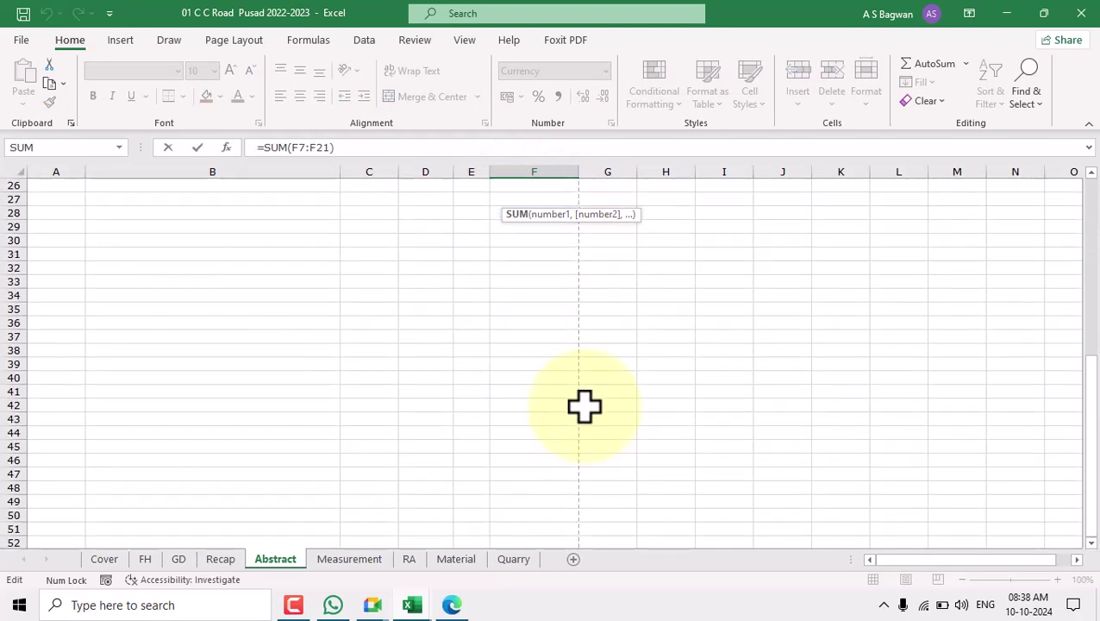
scroll(585, 405, up, 2)
key(Escape)
scroll(576, 392, up, 2)
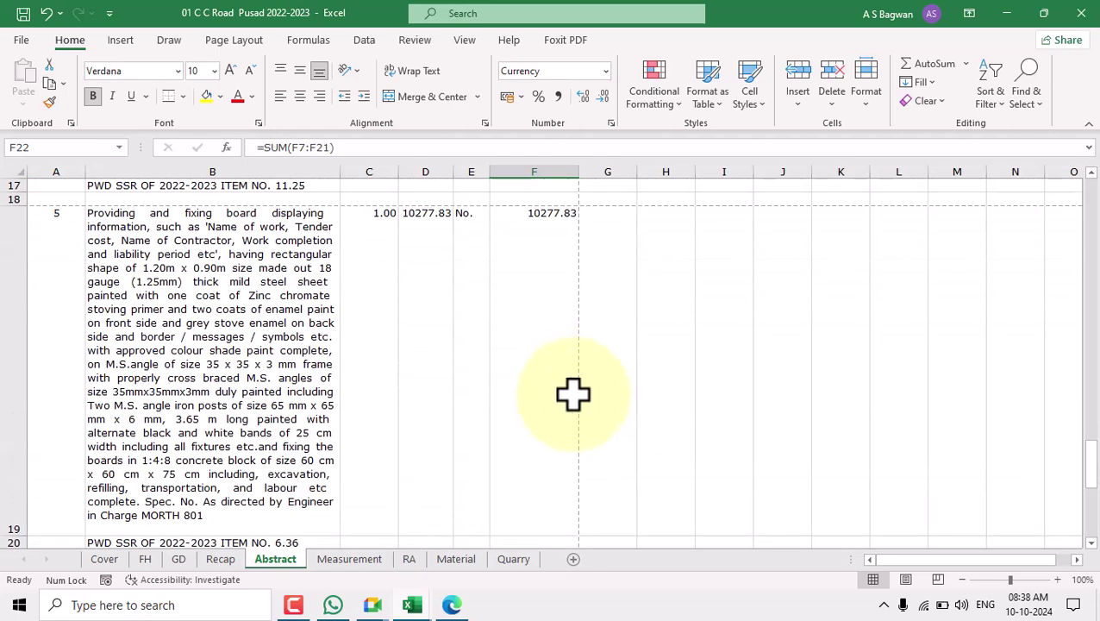
Examine the formula for the estimated cost of work in F6 and the Royalty Charges amount in F8 on the Recap sheet
click(220, 559)
click(446, 282)
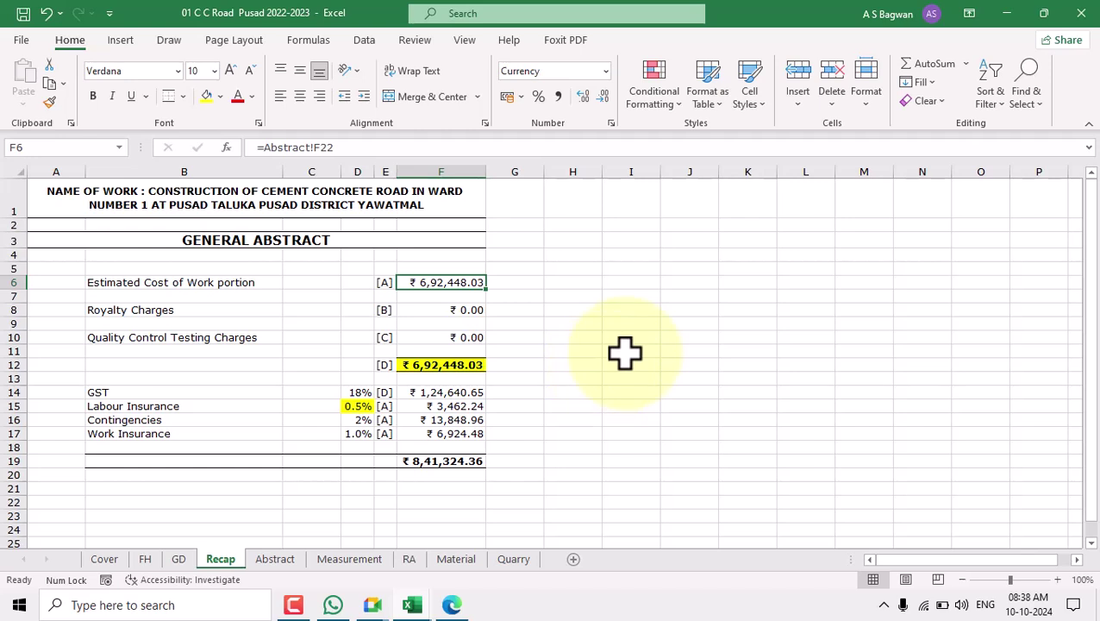
click(137, 310)
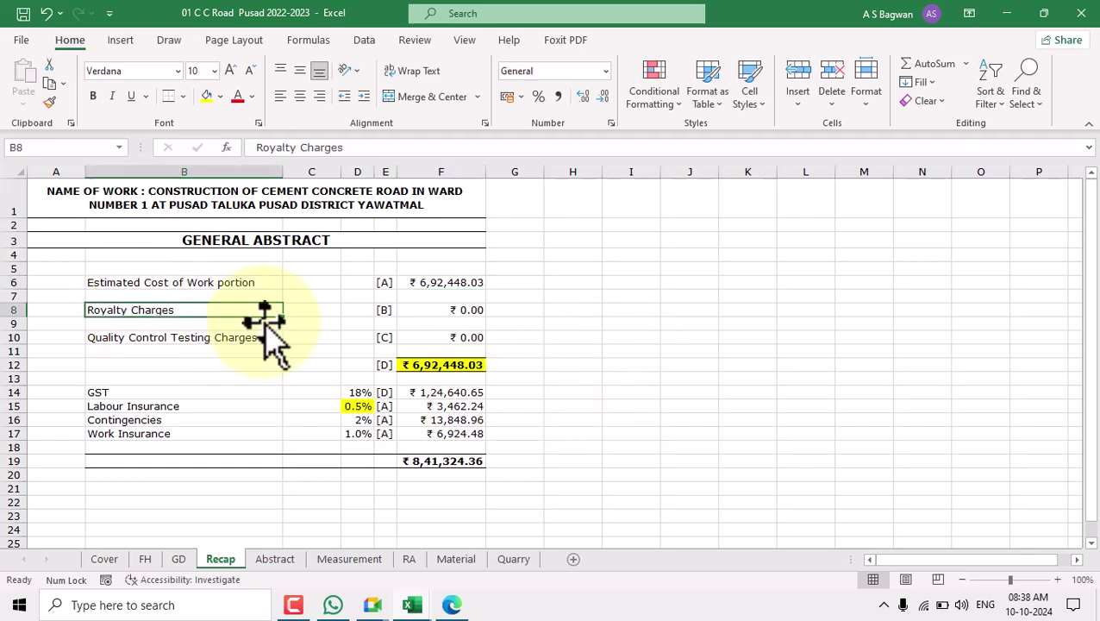
click(452, 309)
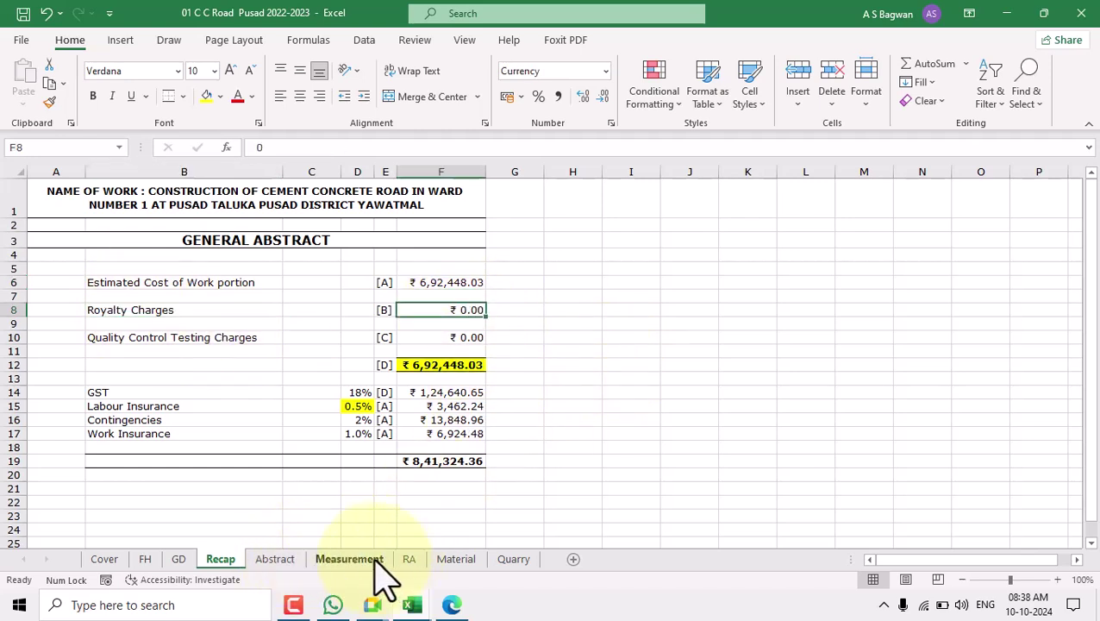
Copy the third item's block A13:F14 on the Abstract sheet to cell A24, below the total
click(284, 561)
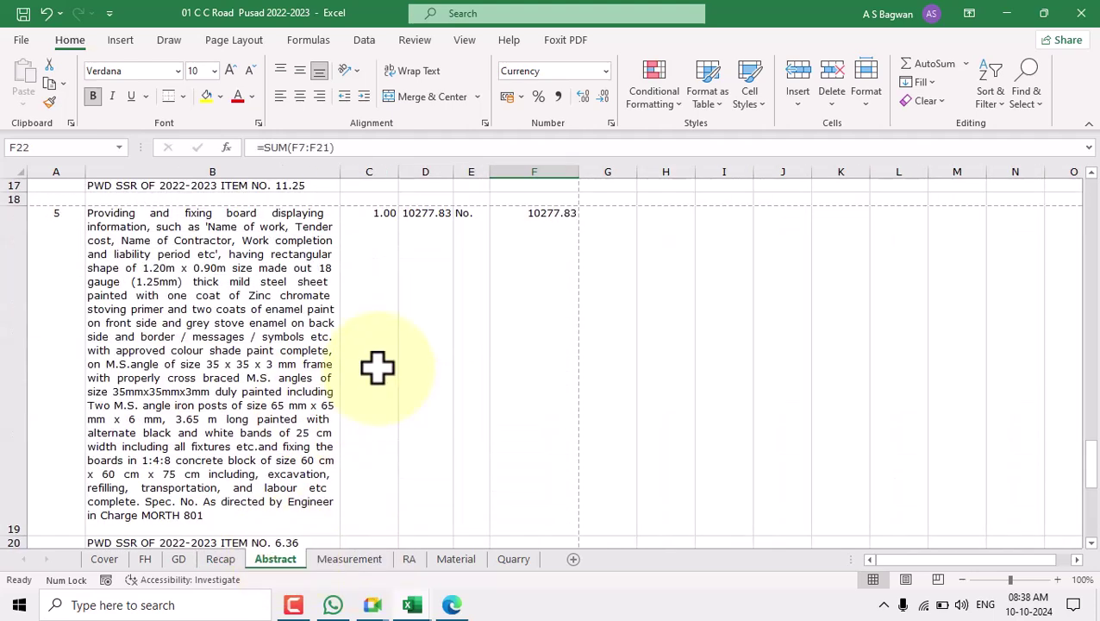
scroll(371, 362, up, 2)
scroll(365, 349, up, 1)
drag(61, 246, 536, 393)
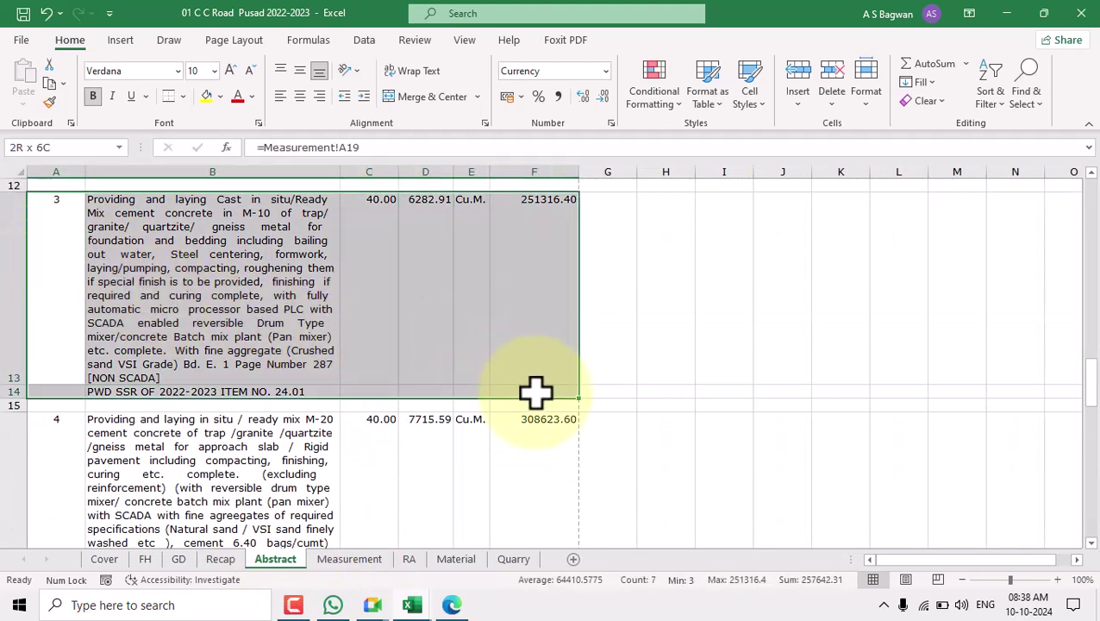
click(49, 84)
scroll(319, 429, down, 4)
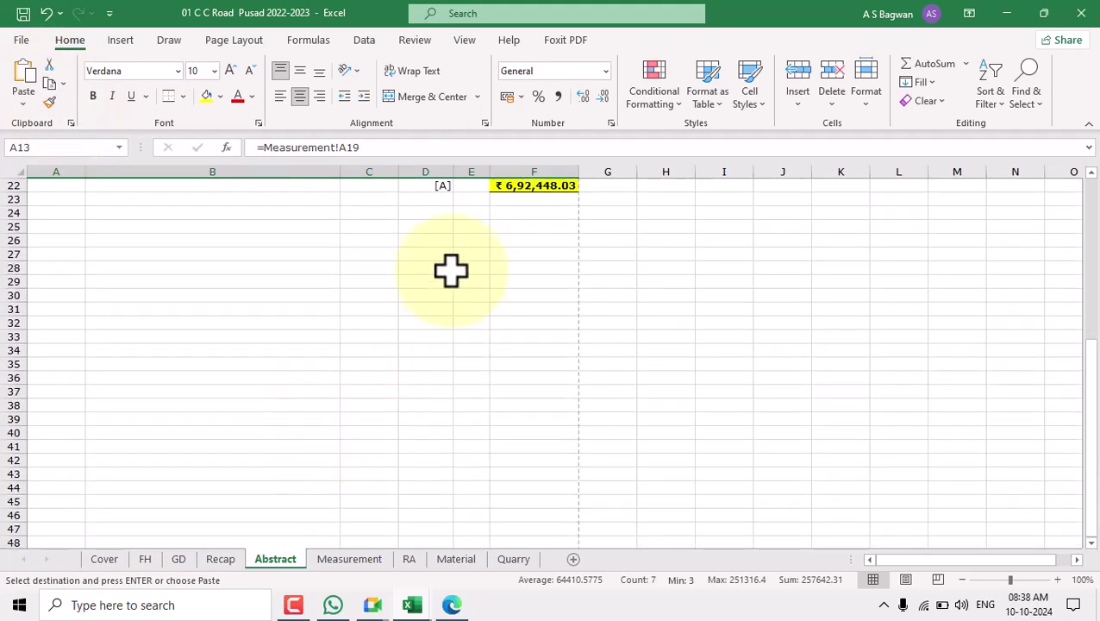
click(70, 212)
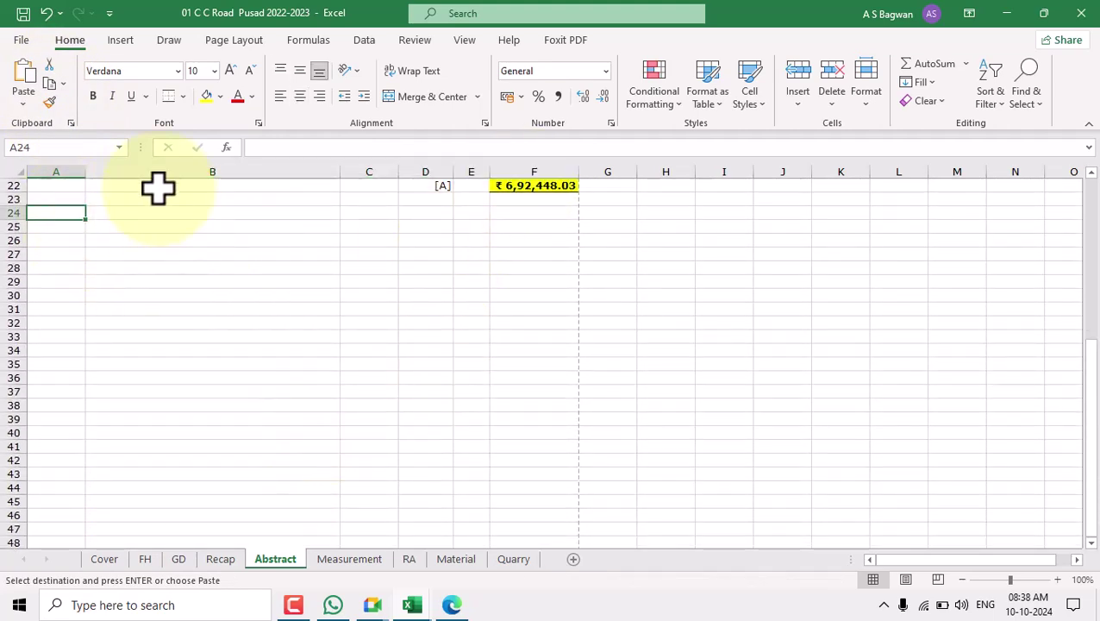
click(26, 82)
click(462, 343)
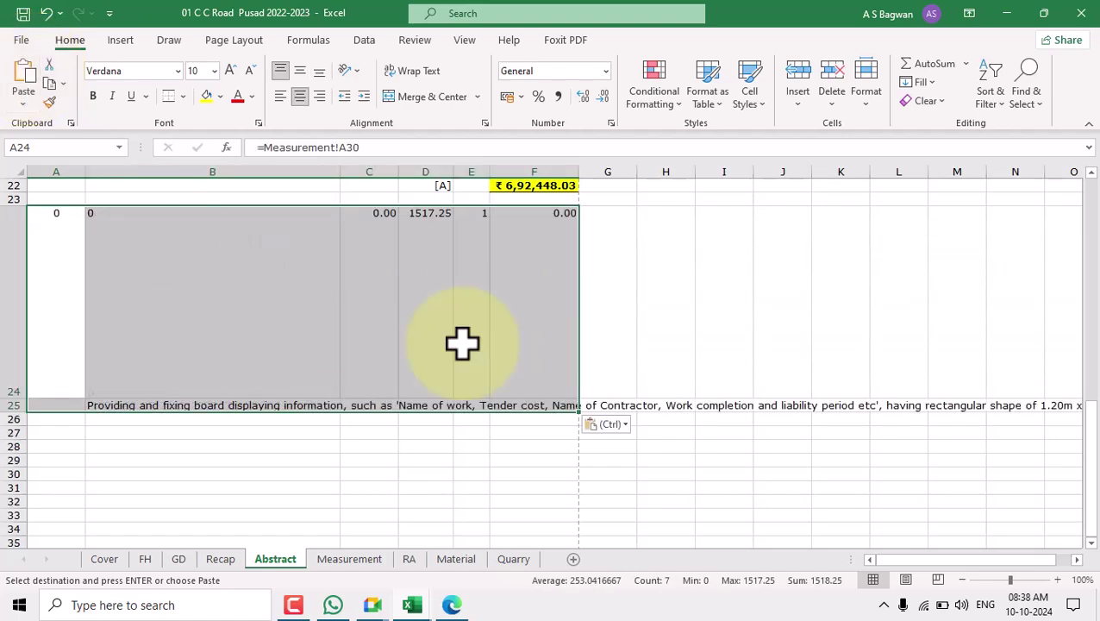
key(Escape)
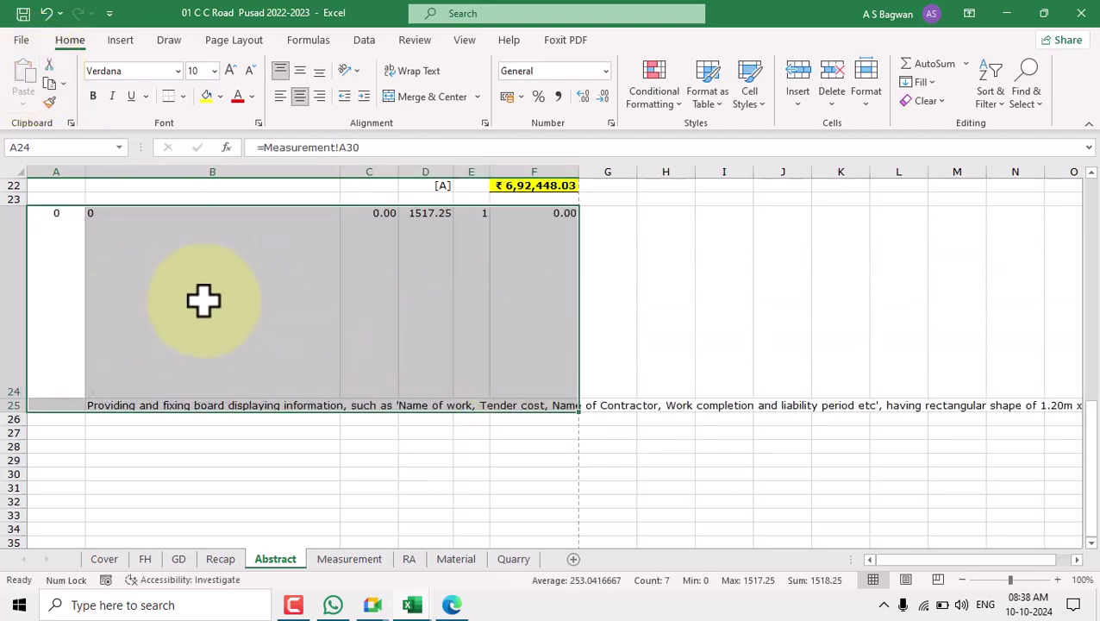
Link cell A24 of the Abstract sheet to the royalty charges item number in Measurement!A38
click(61, 284)
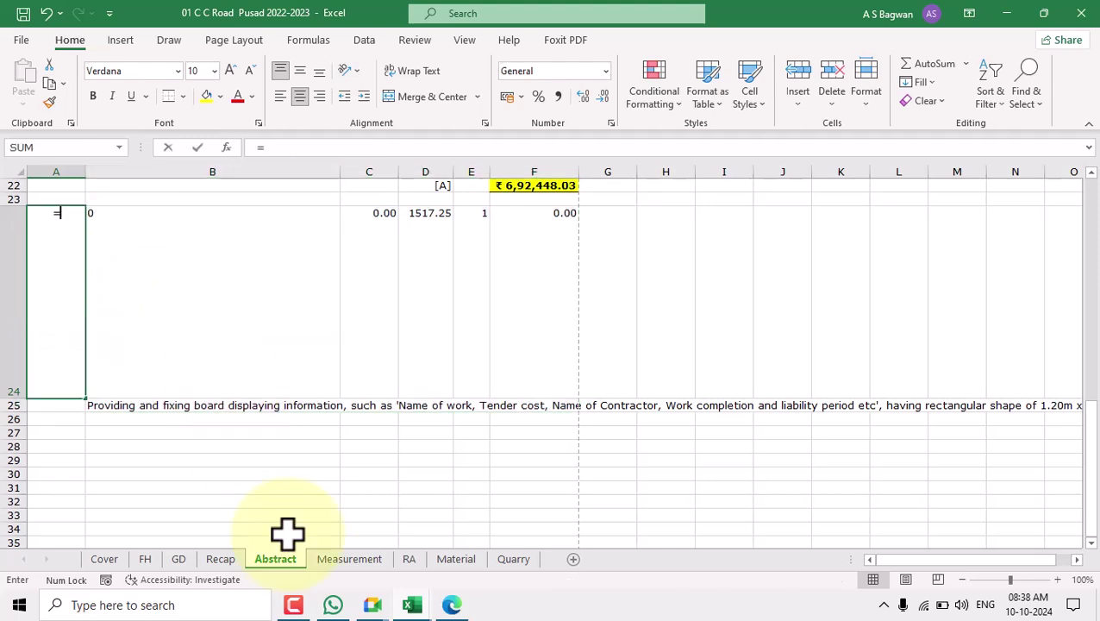
click(363, 560)
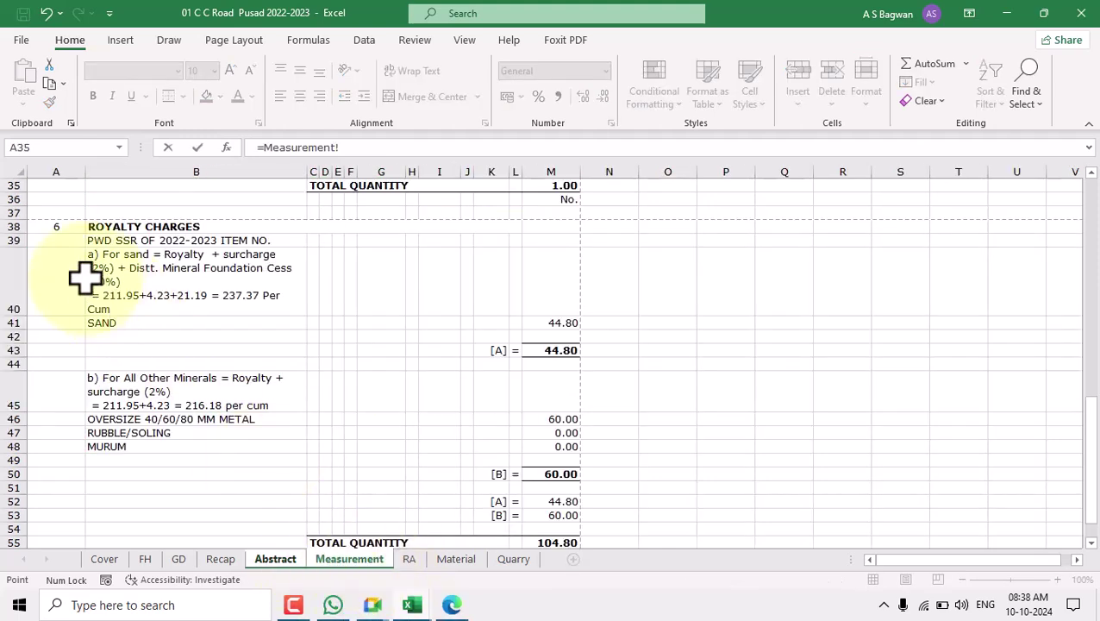
click(56, 226)
key(Return)
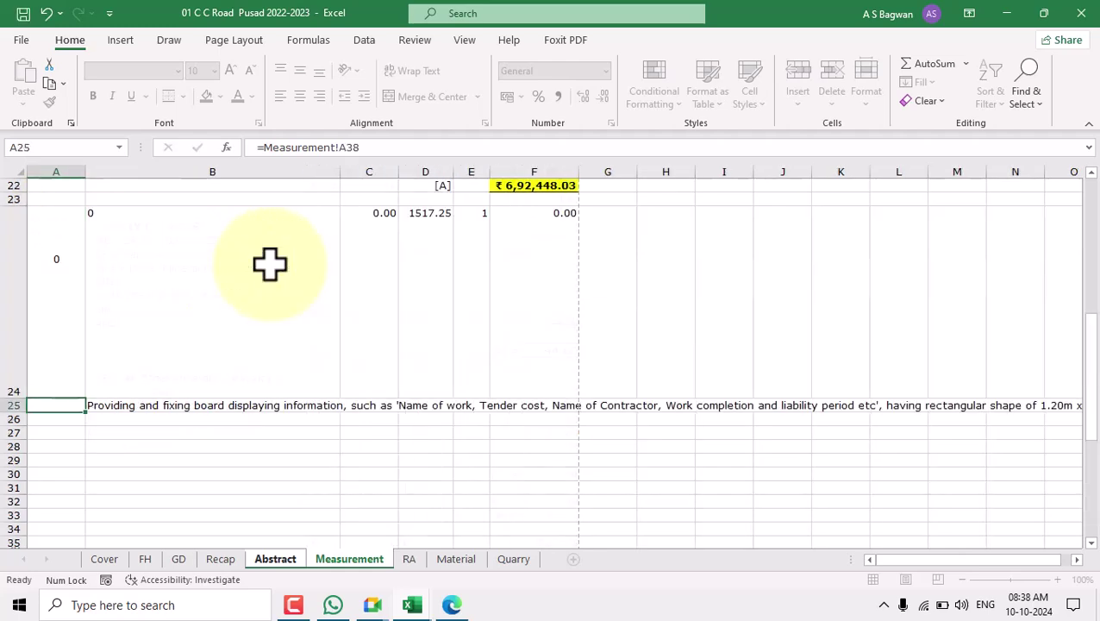
Link B24 on the Abstract sheet to the ROYALTY CHARGES heading in Measurement!B38 and make it bold
click(250, 303)
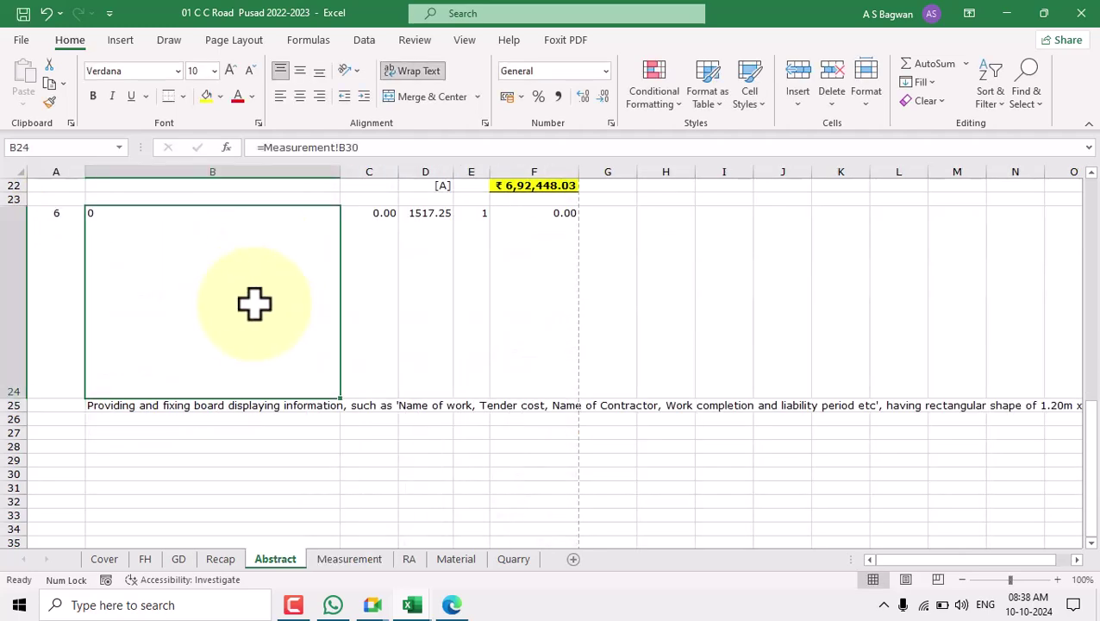
text(=)
click(364, 560)
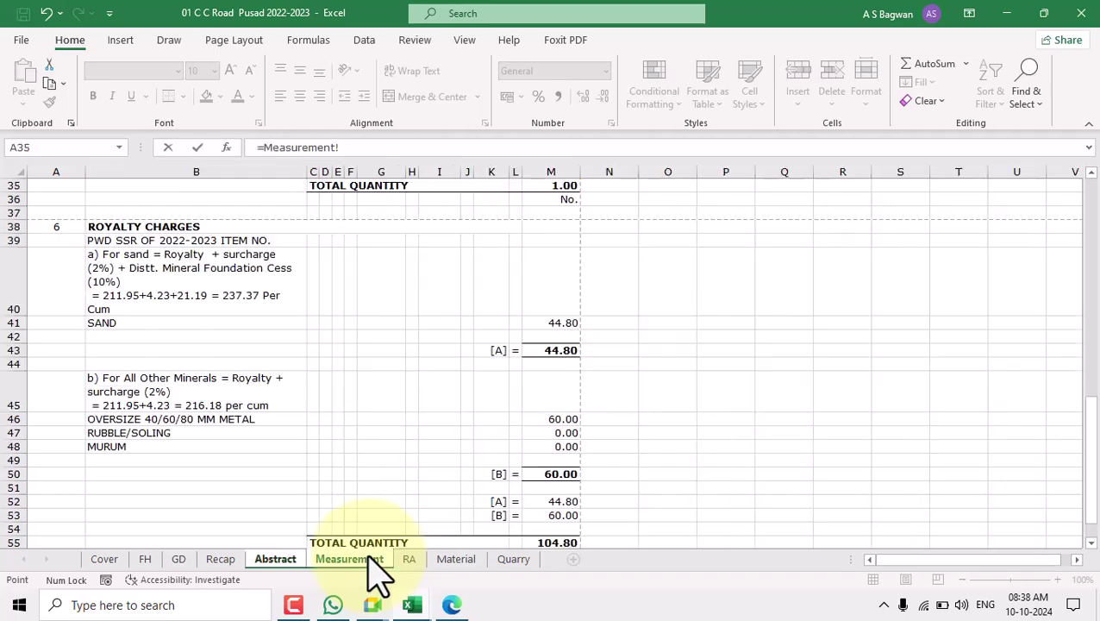
click(193, 227)
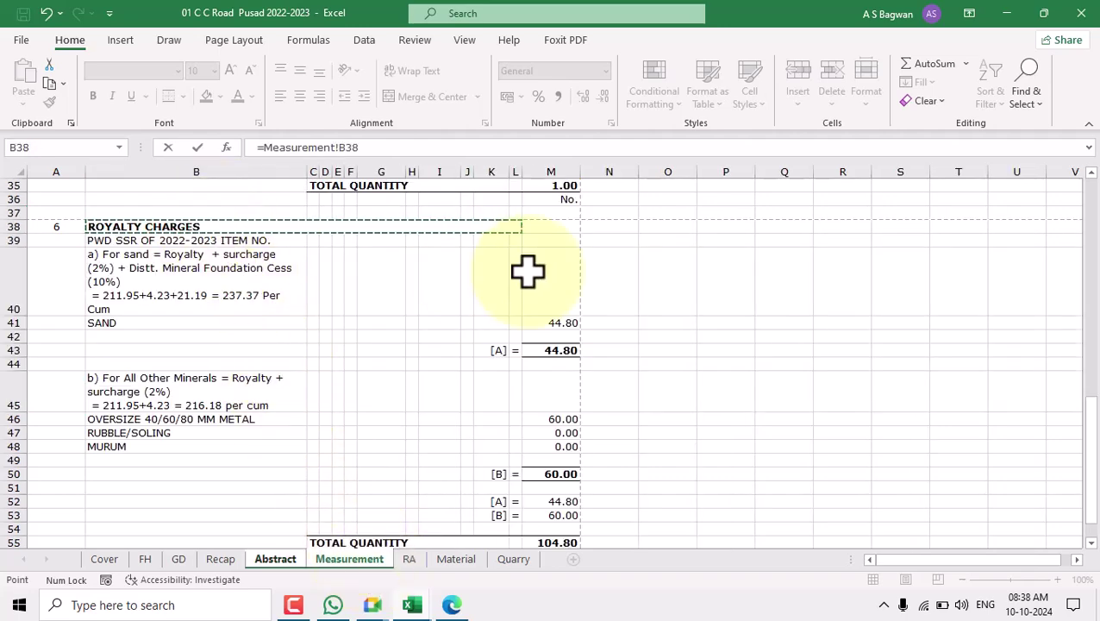
key(Return)
click(209, 254)
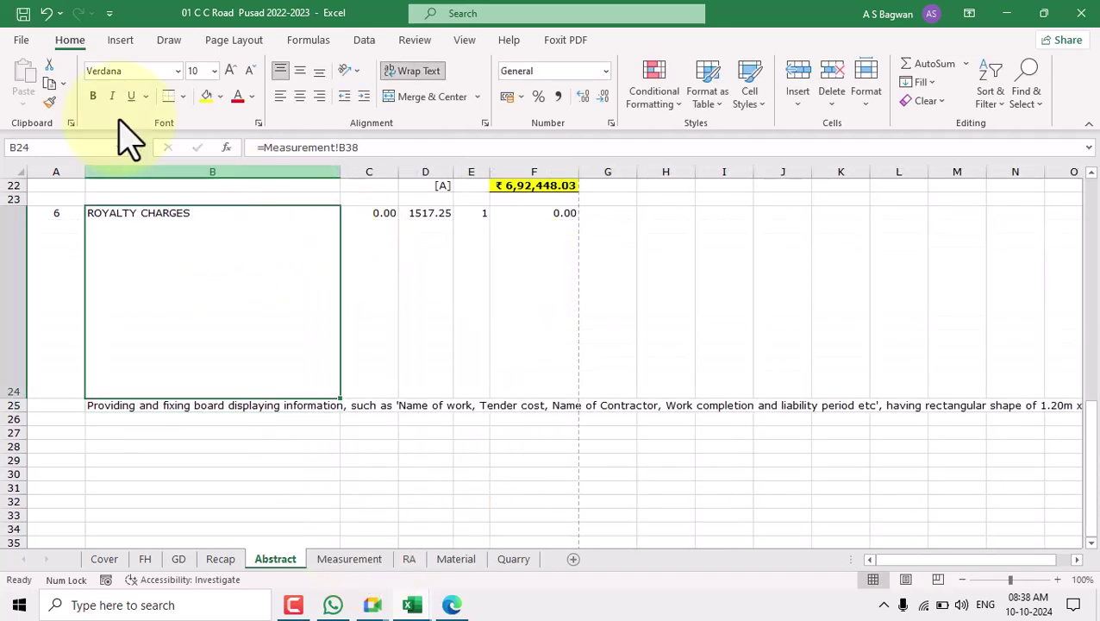
click(94, 96)
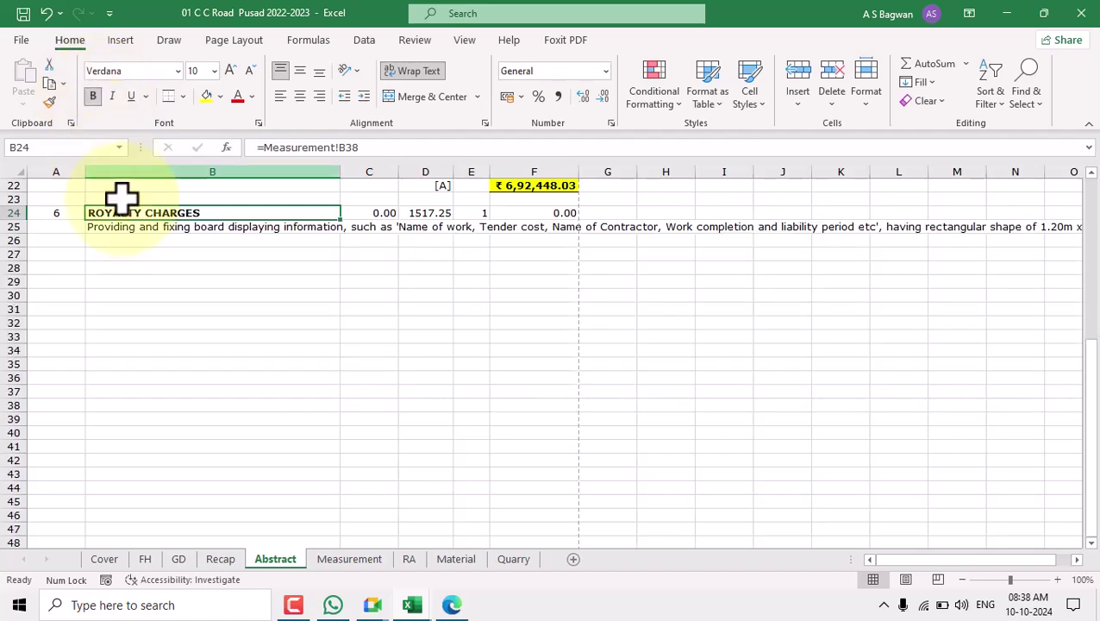
Link B25 on the Abstract sheet to the PWD SSR item reference in Measurement!B39
click(222, 227)
text(=)
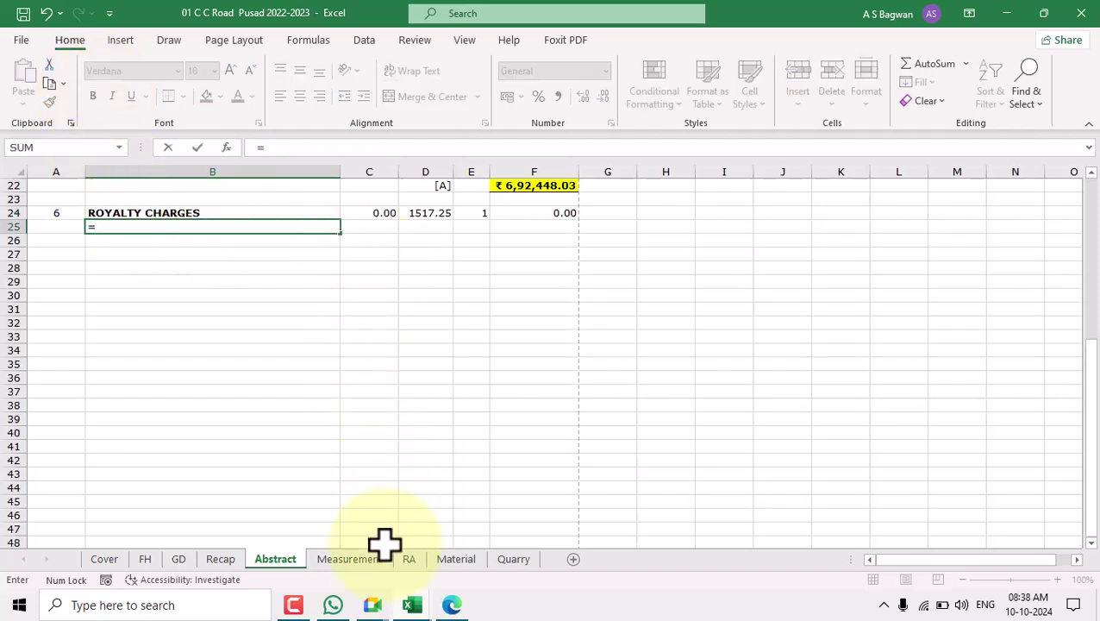
click(367, 560)
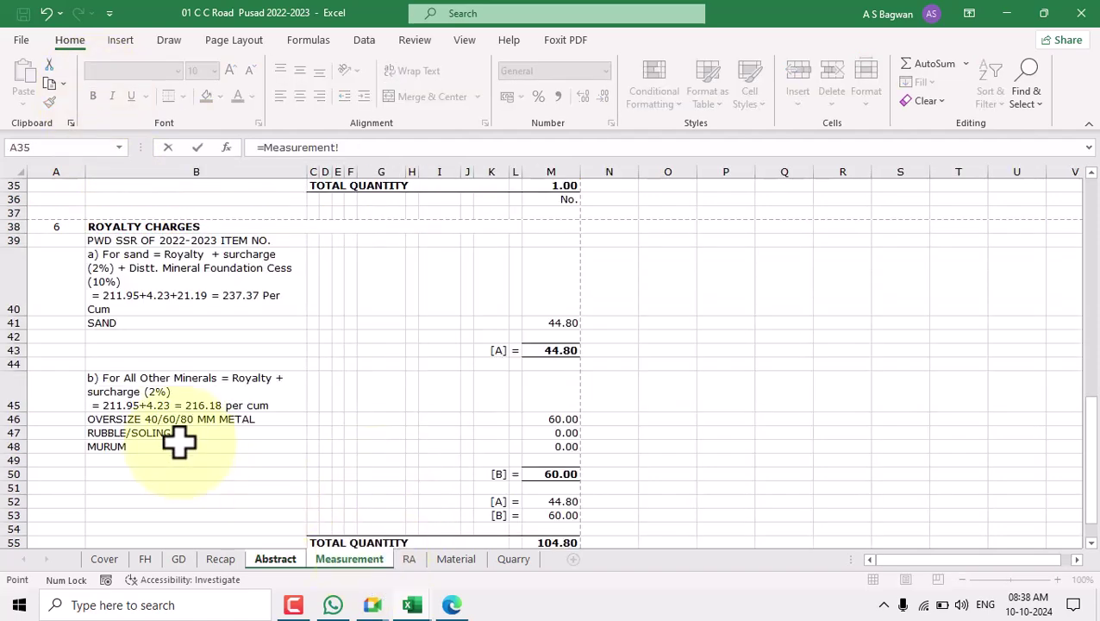
click(177, 240)
key(Return)
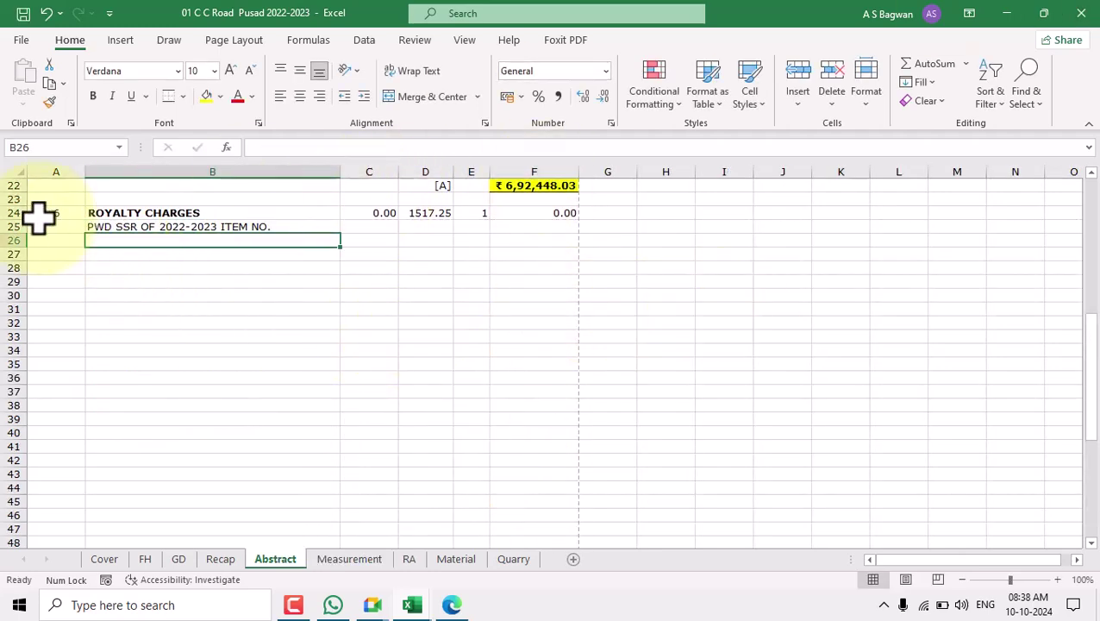
Copy the royalty charges block A24:F25 on the Abstract sheet to cell A27, after comparing it with the first item's layout
drag(56, 210, 547, 231)
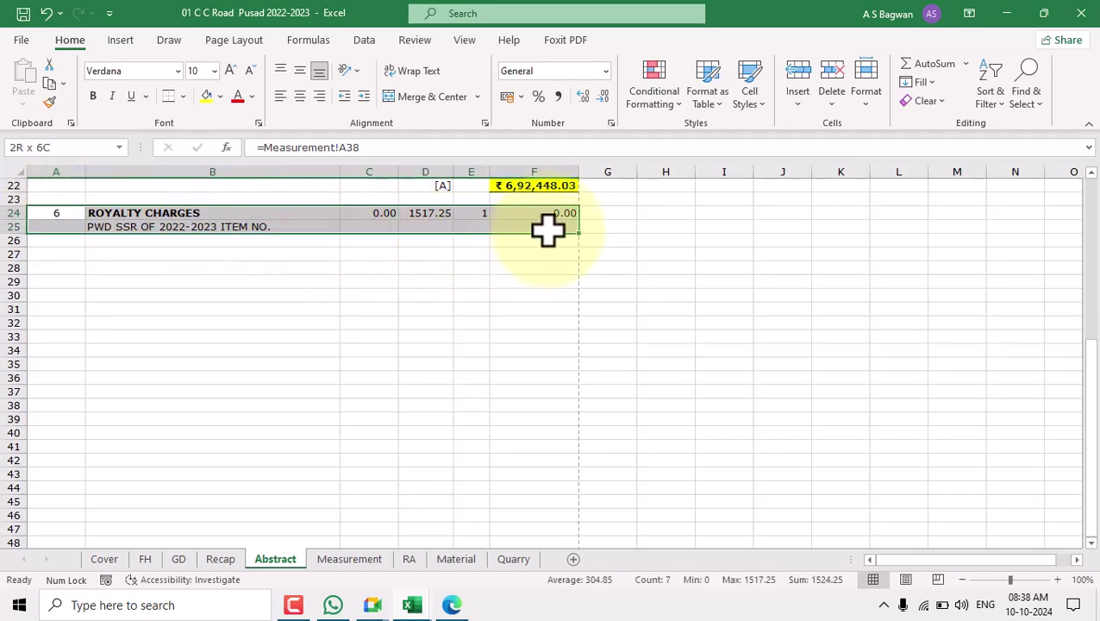
click(49, 101)
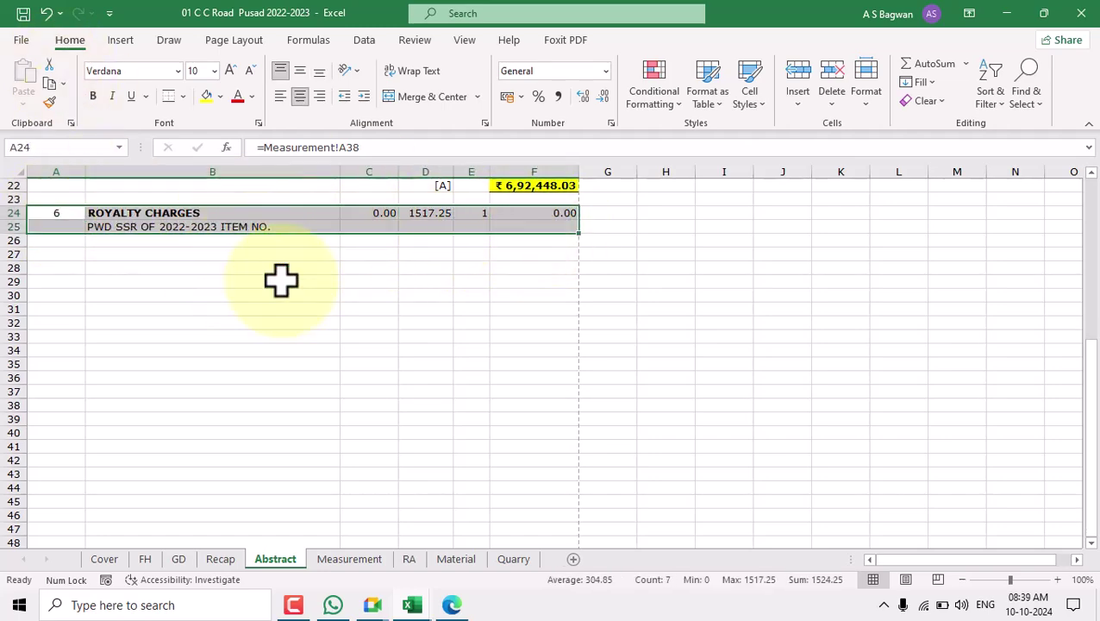
scroll(224, 250, up, 4)
scroll(205, 252, up, 4)
mouse_move(69, 259)
mouse_down()
mouse_move(90, 238)
mouse_move(534, 293)
mouse_move(552, 278)
mouse_up()
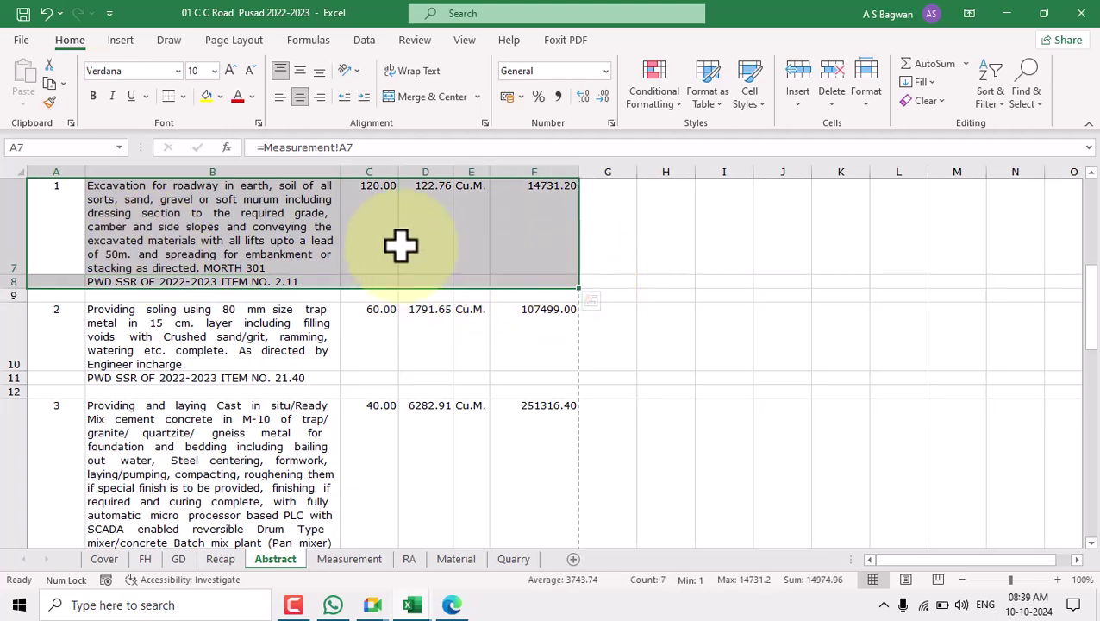
scroll(423, 285, up, 2)
scroll(443, 321, down, 8)
scroll(434, 315, up, 2)
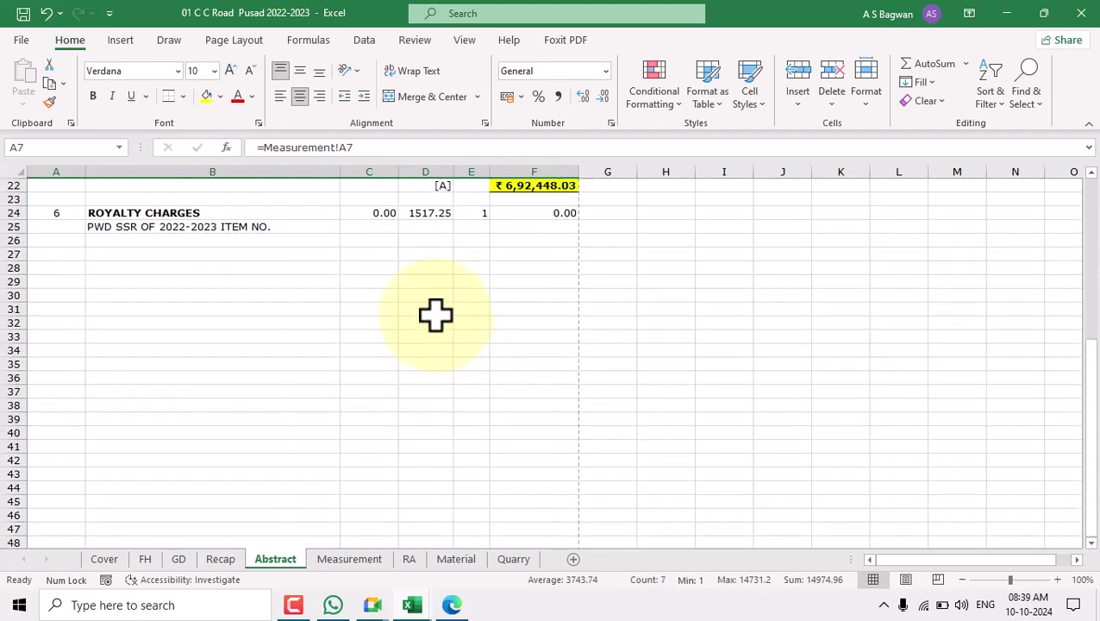
mouse_move(54, 211)
mouse_down()
mouse_move(513, 217)
mouse_move(477, 226)
mouse_up()
key(ctrl+c)
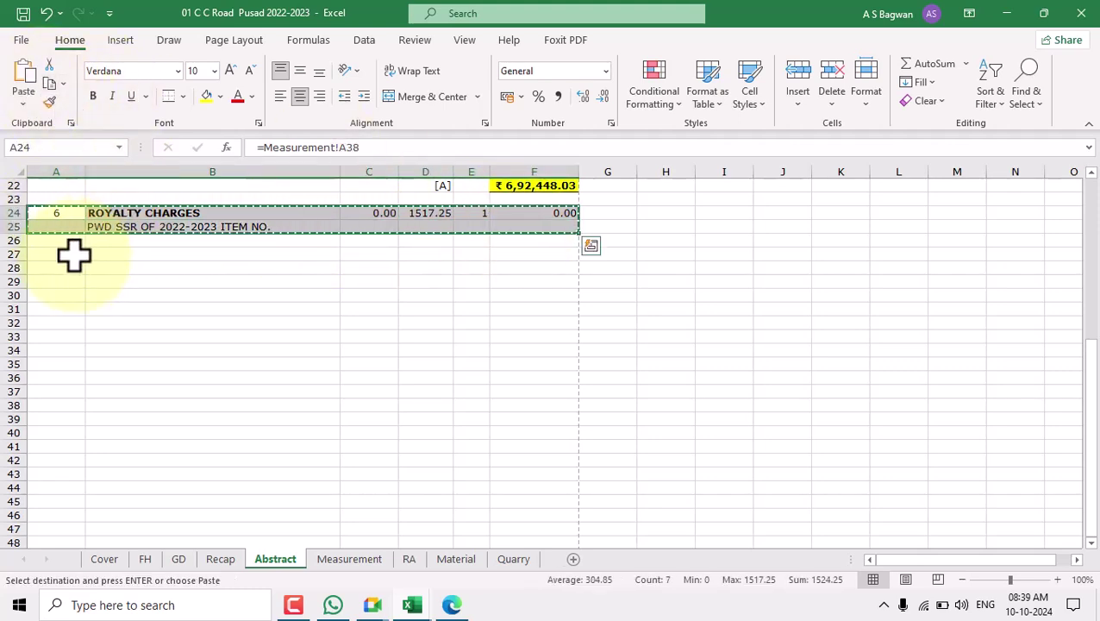
click(73, 253)
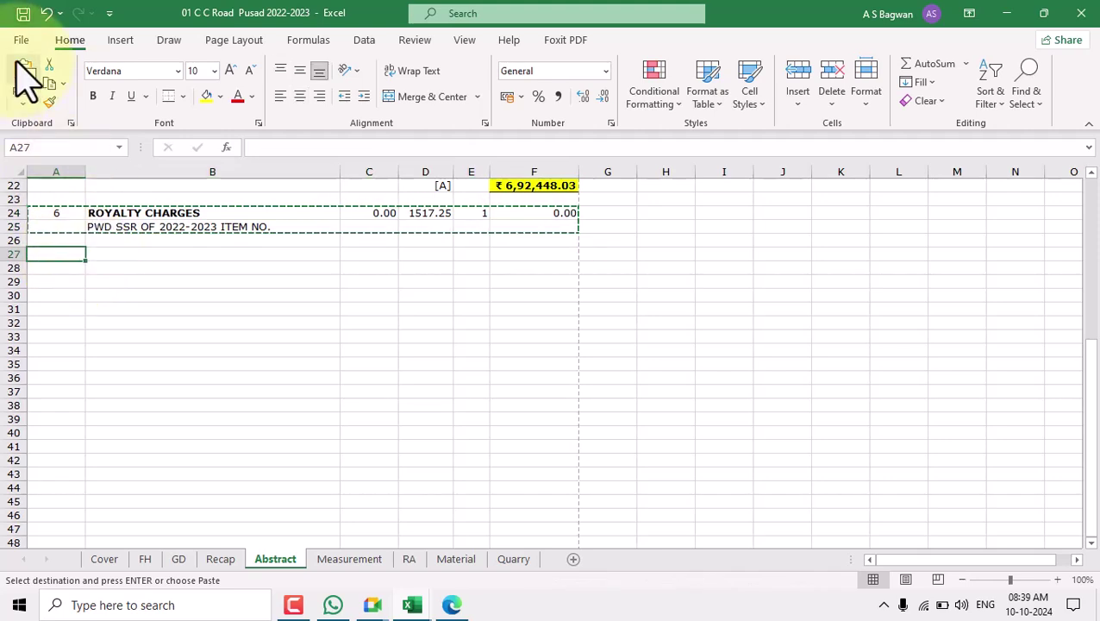
click(23, 80)
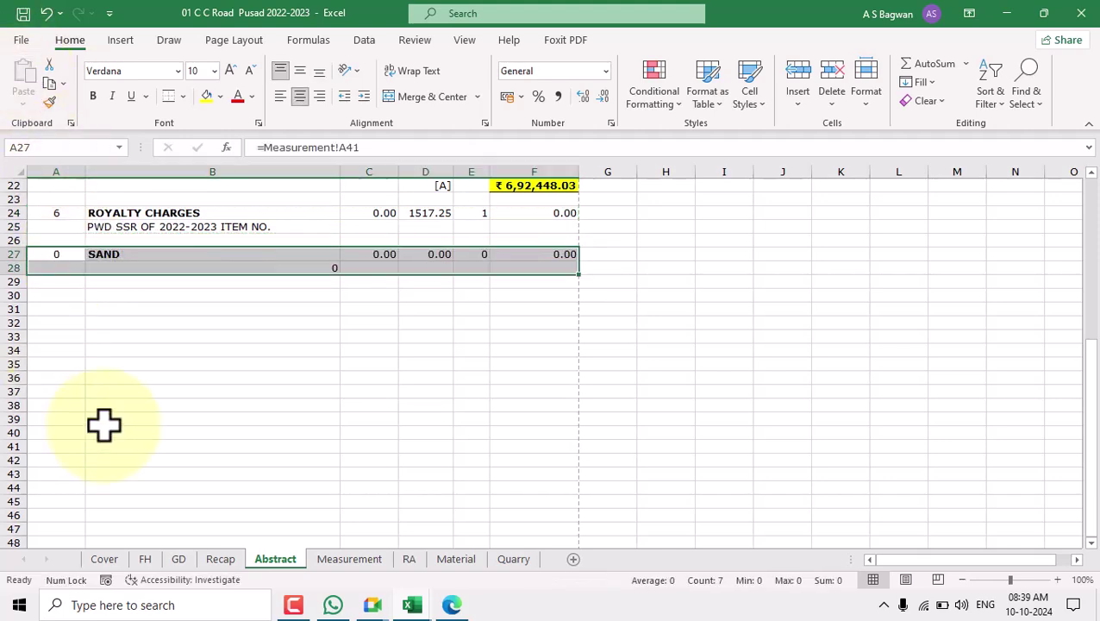
Check the links in A24, B24 and B25, and clear the quantity, rate, unit and amount in C24:F24
click(64, 212)
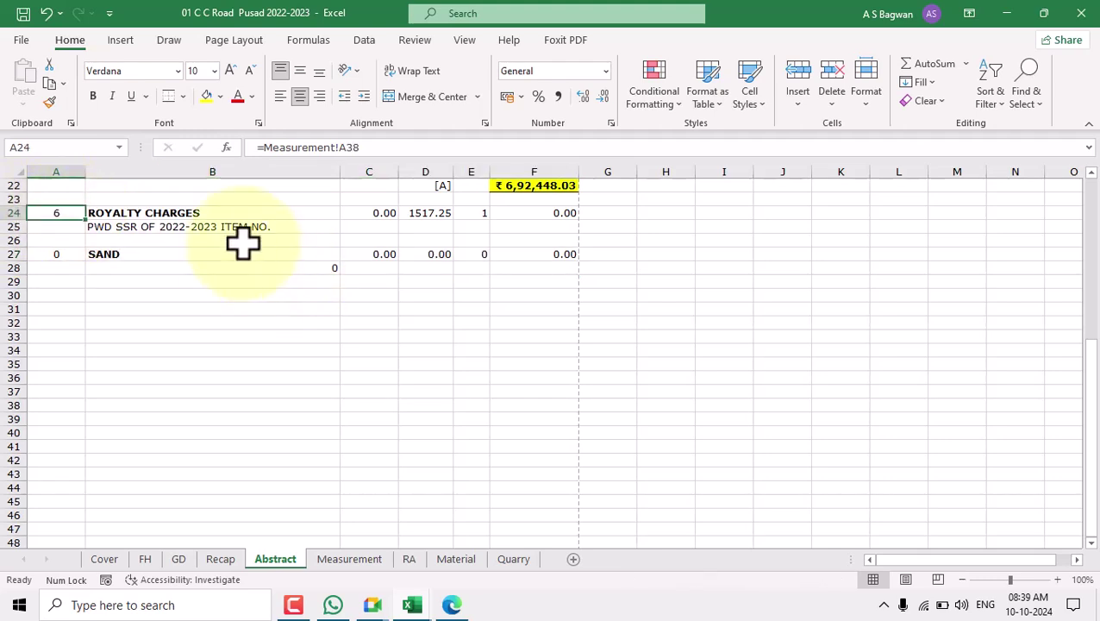
click(216, 216)
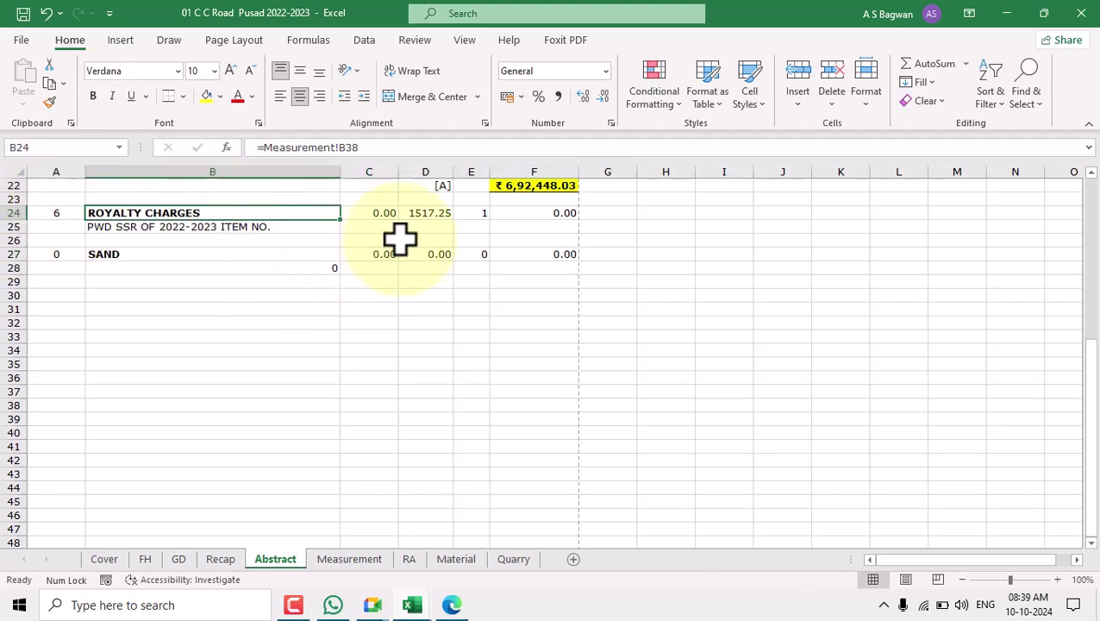
click(216, 227)
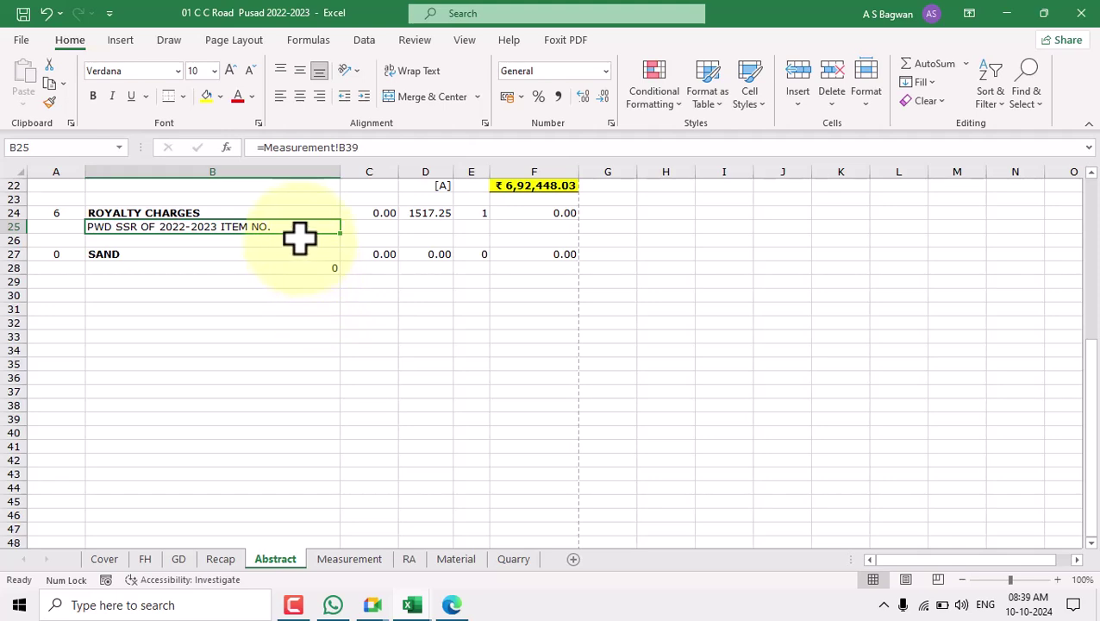
drag(384, 213, 561, 215)
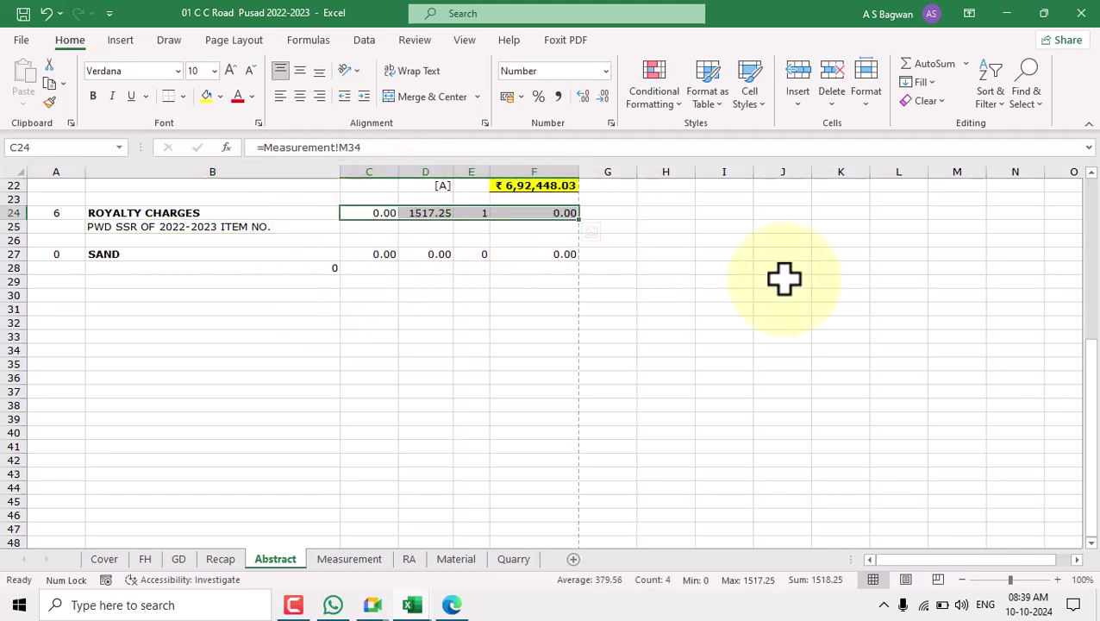
Link B27 on the Abstract sheet to the sand royalty description in Measurement!B40
click(198, 255)
text(=)
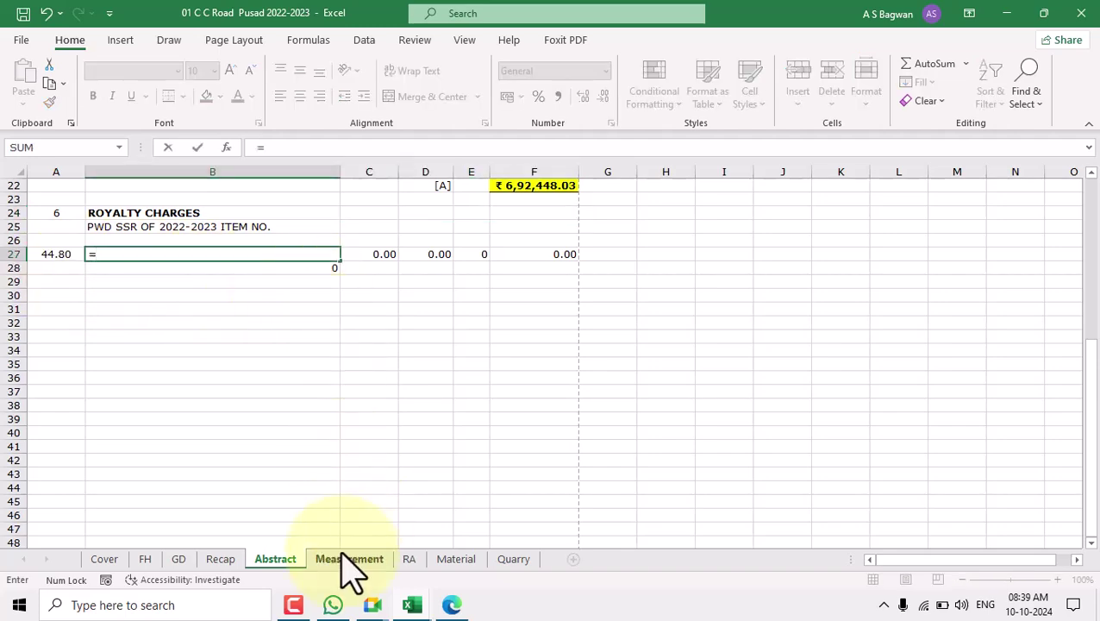
click(349, 559)
click(175, 278)
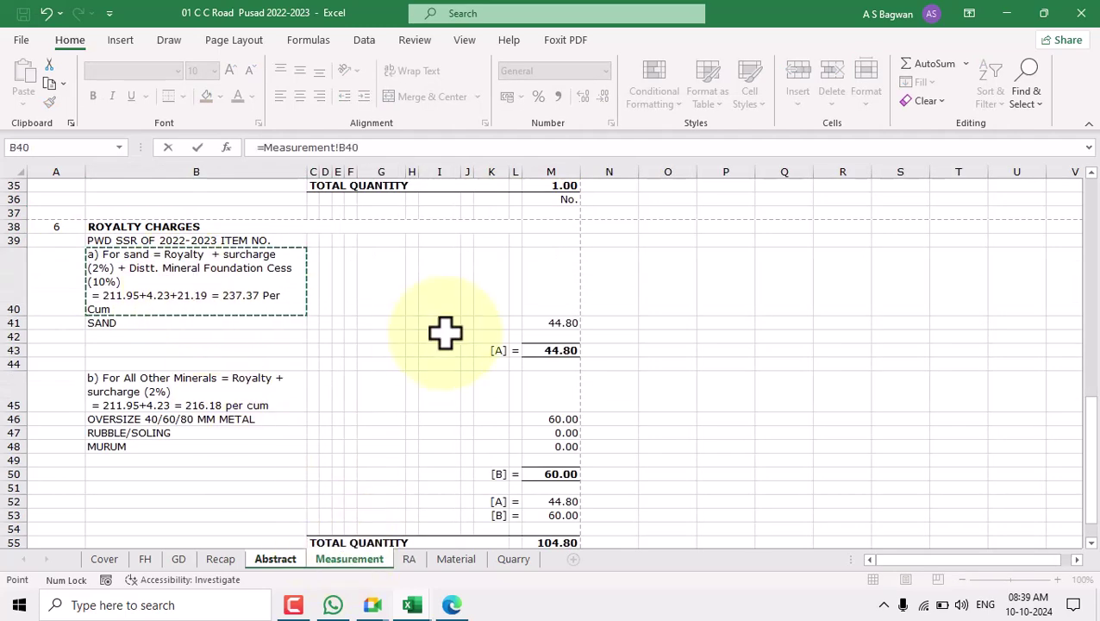
key(Return)
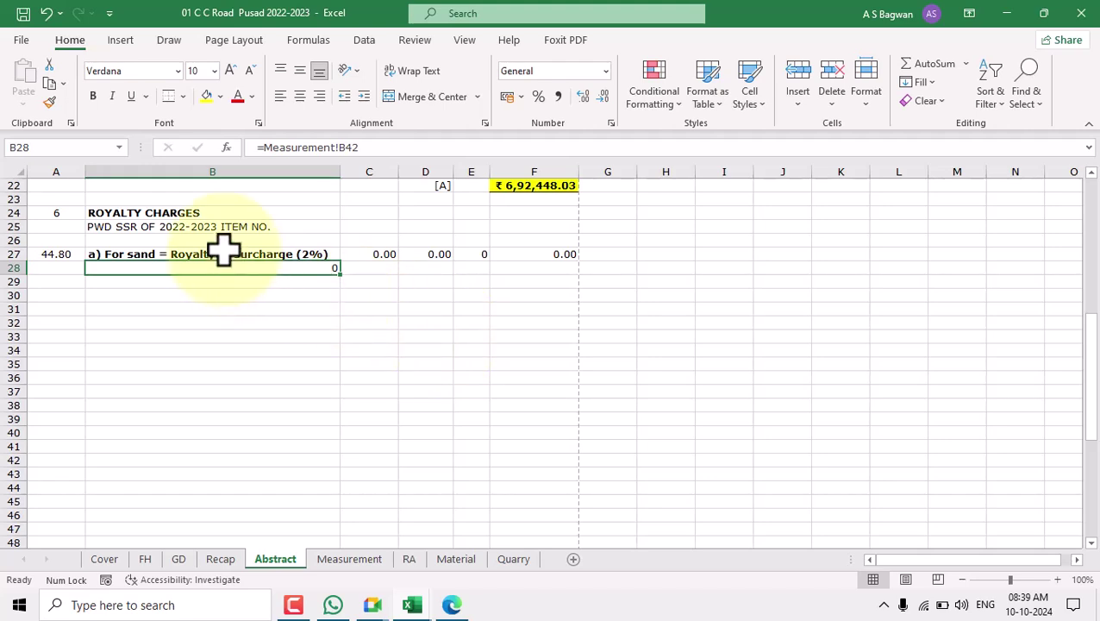
Set the sand royalty description in B27 to Justify horizontal alignment, keeping Top vertical alignment and wrapped text
click(222, 253)
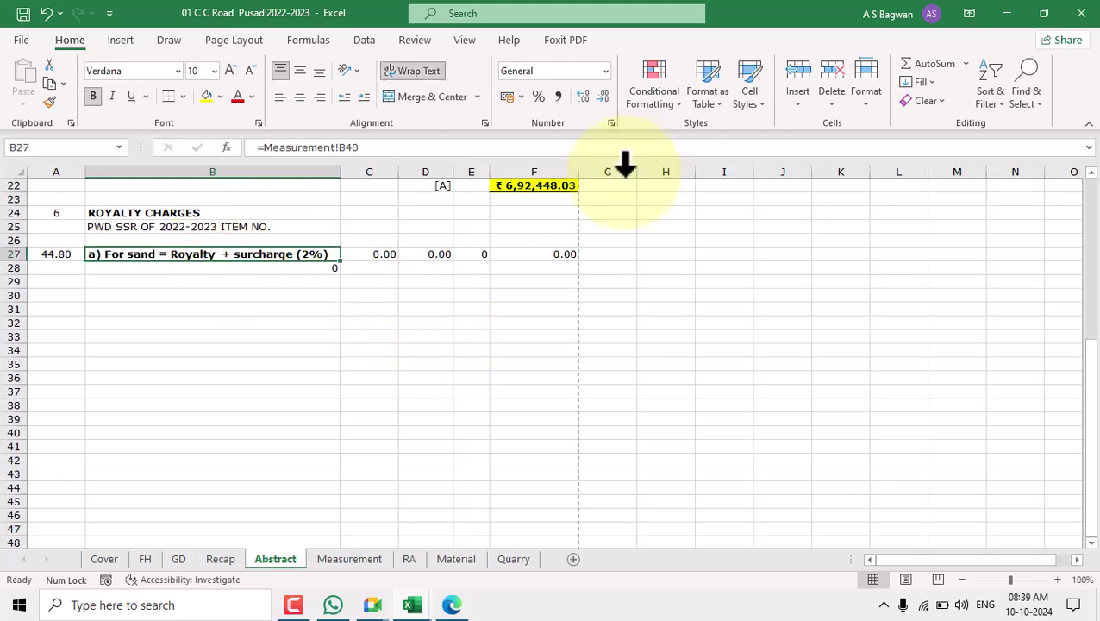
click(411, 97)
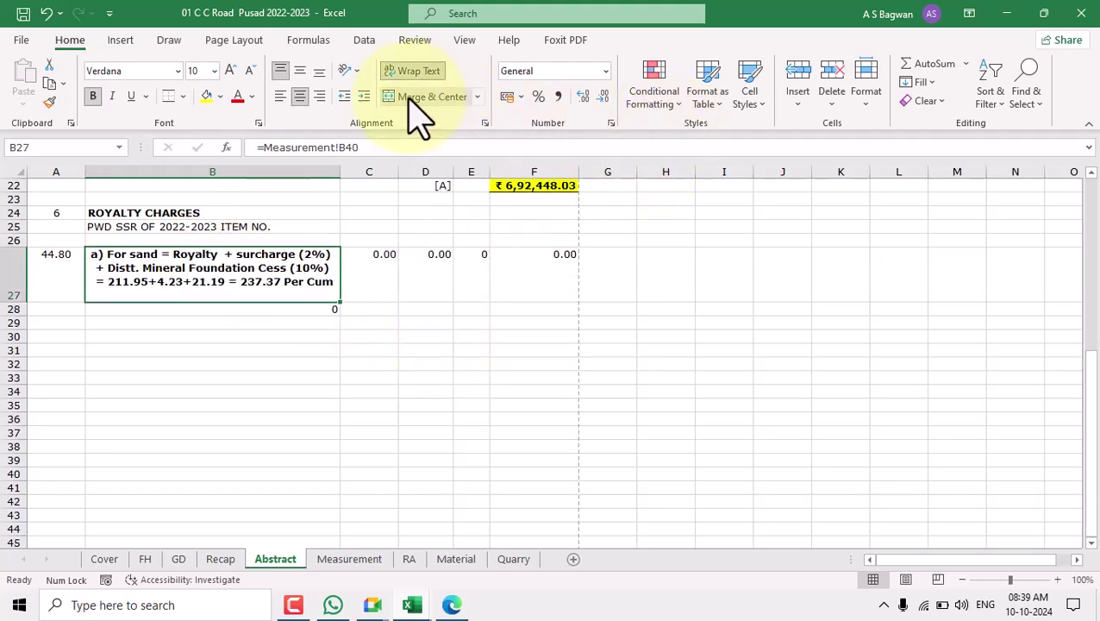
click(410, 73)
click(410, 73)
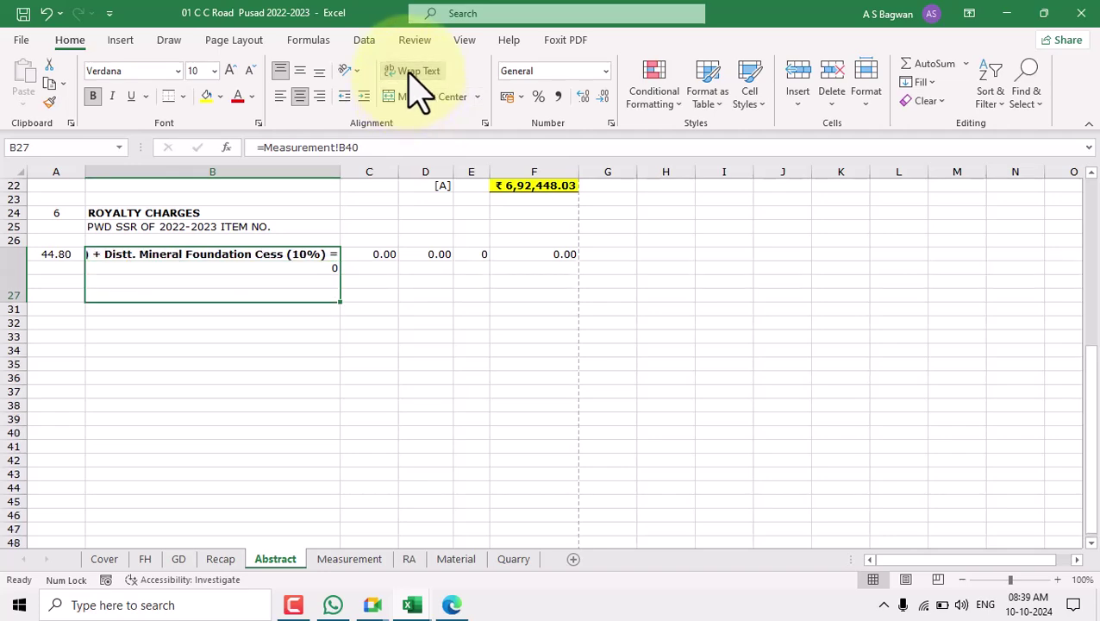
click(485, 123)
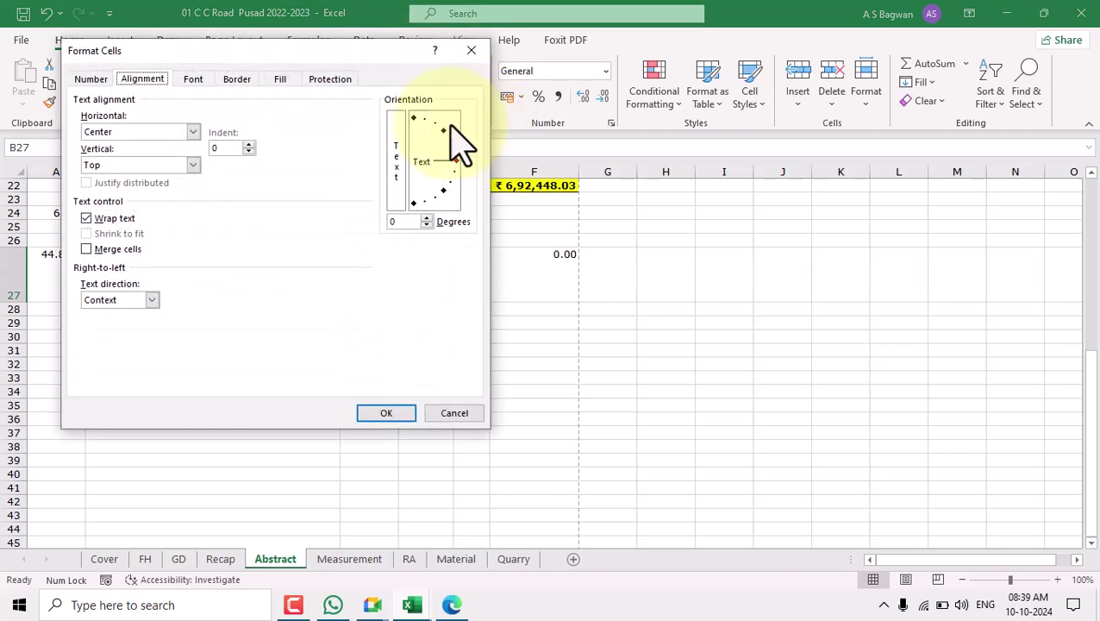
click(193, 132)
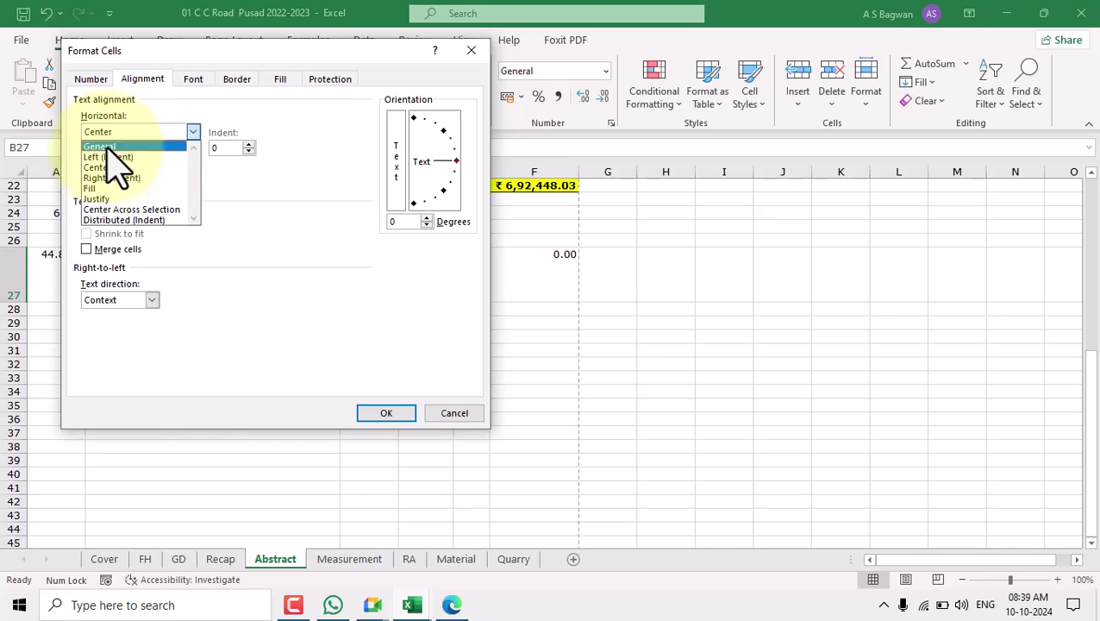
click(121, 199)
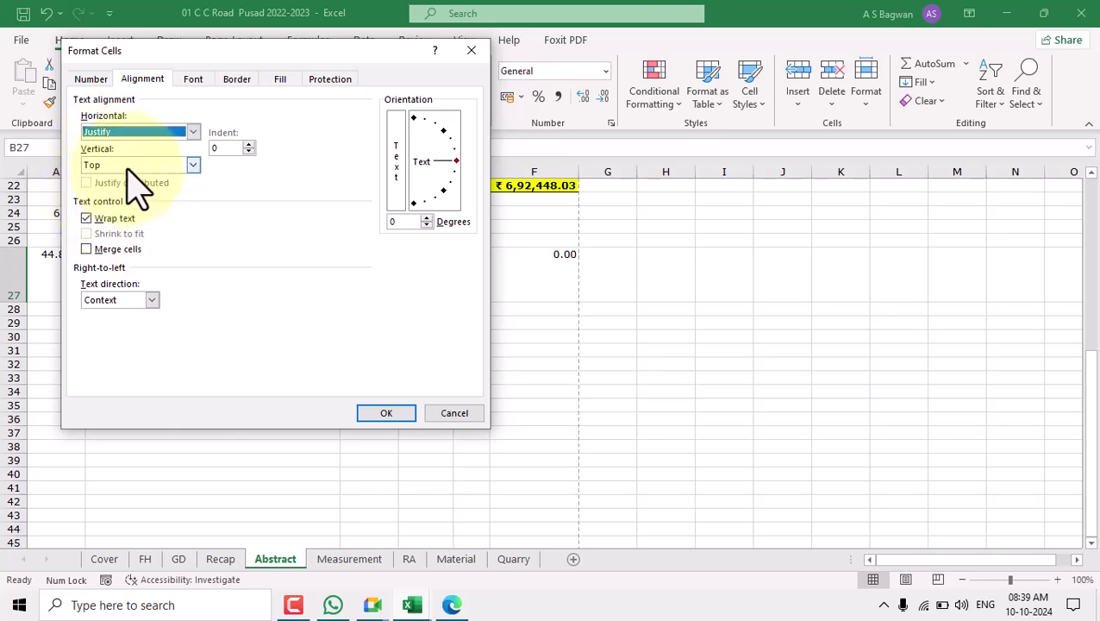
click(381, 414)
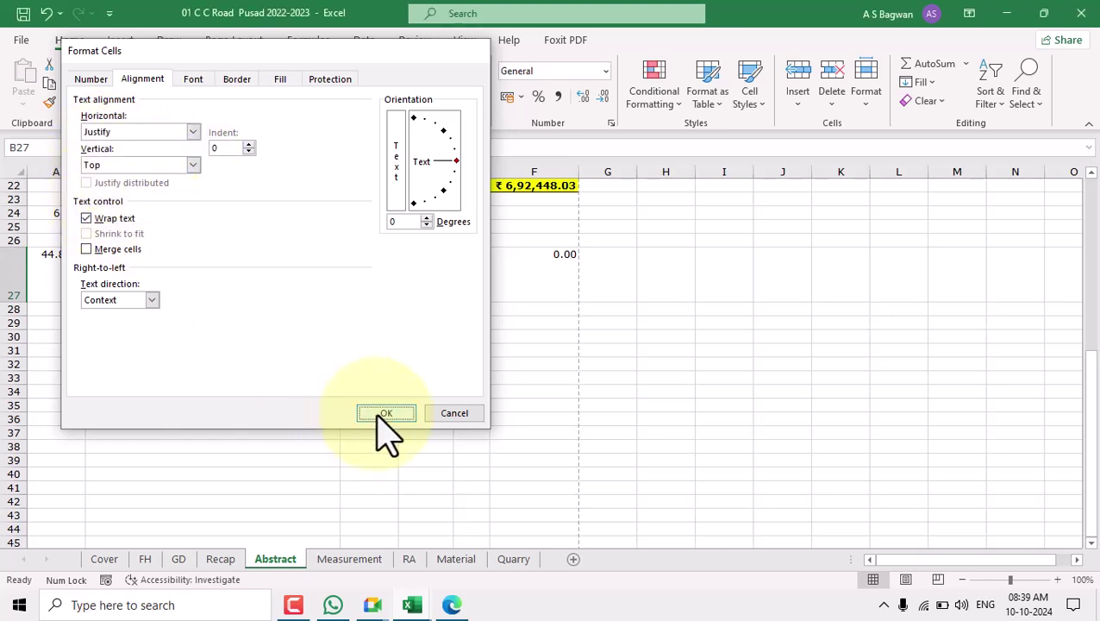
click(232, 363)
Remove the bold formatting from the sand royalty description in B27
click(258, 289)
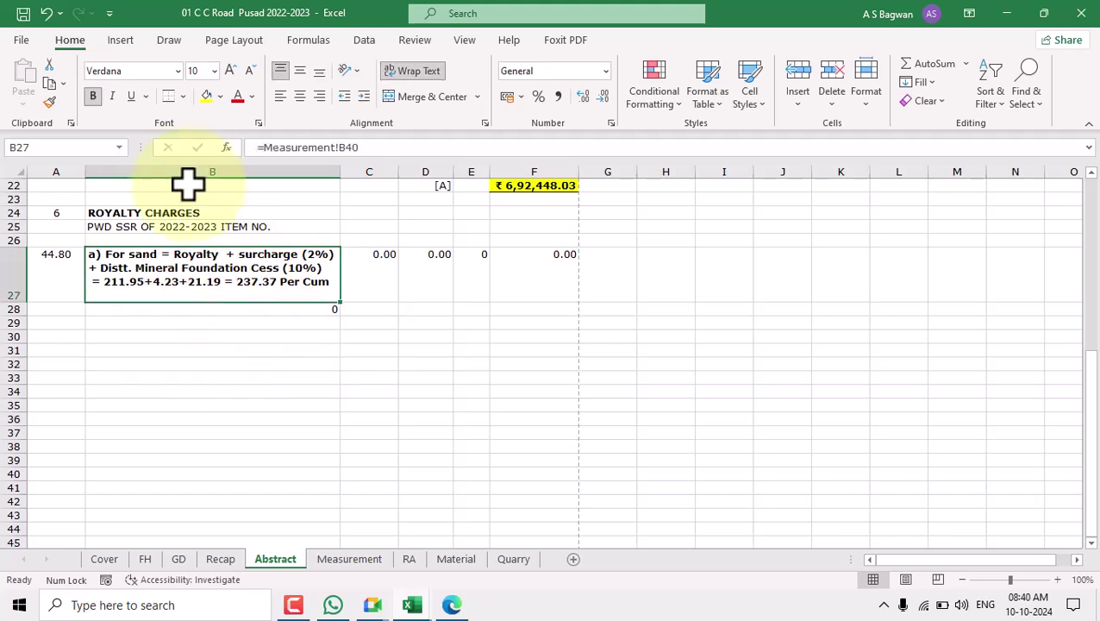
click(93, 96)
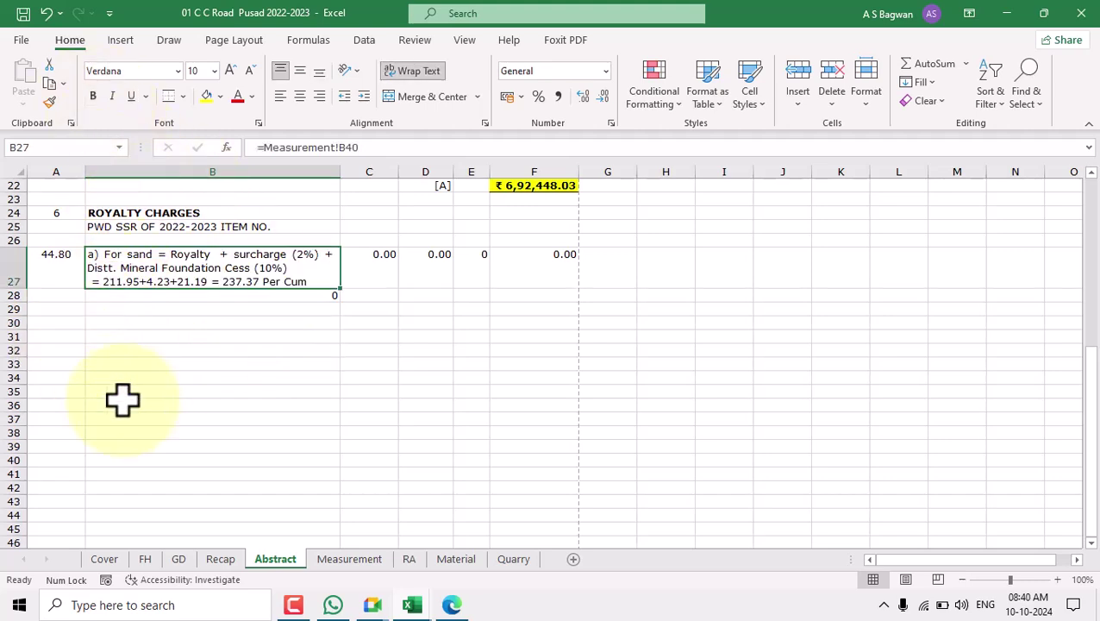
click(172, 377)
click(141, 273)
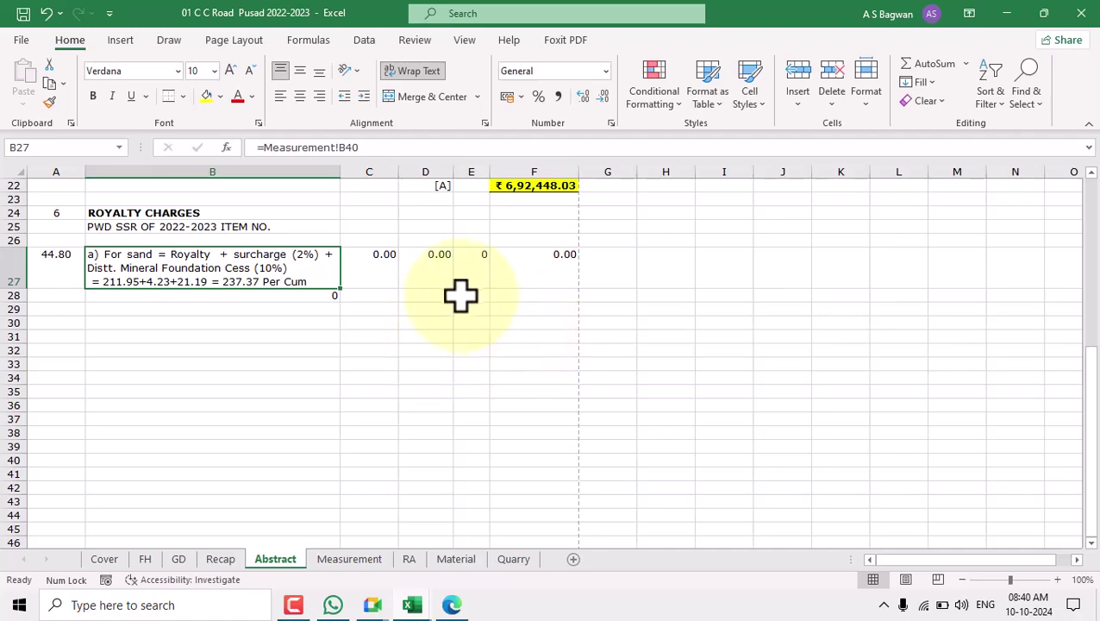
Link the sand royalty quantity in C27 on the Abstract sheet to Measurement!M43
scroll(471, 299, up, 7)
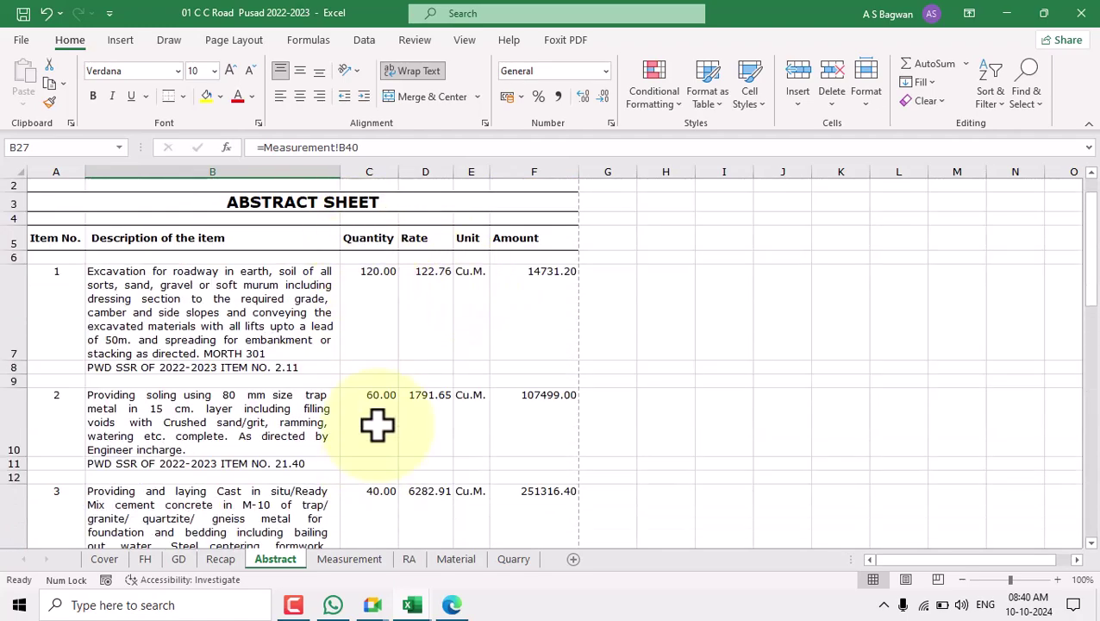
scroll(395, 339, down, 7)
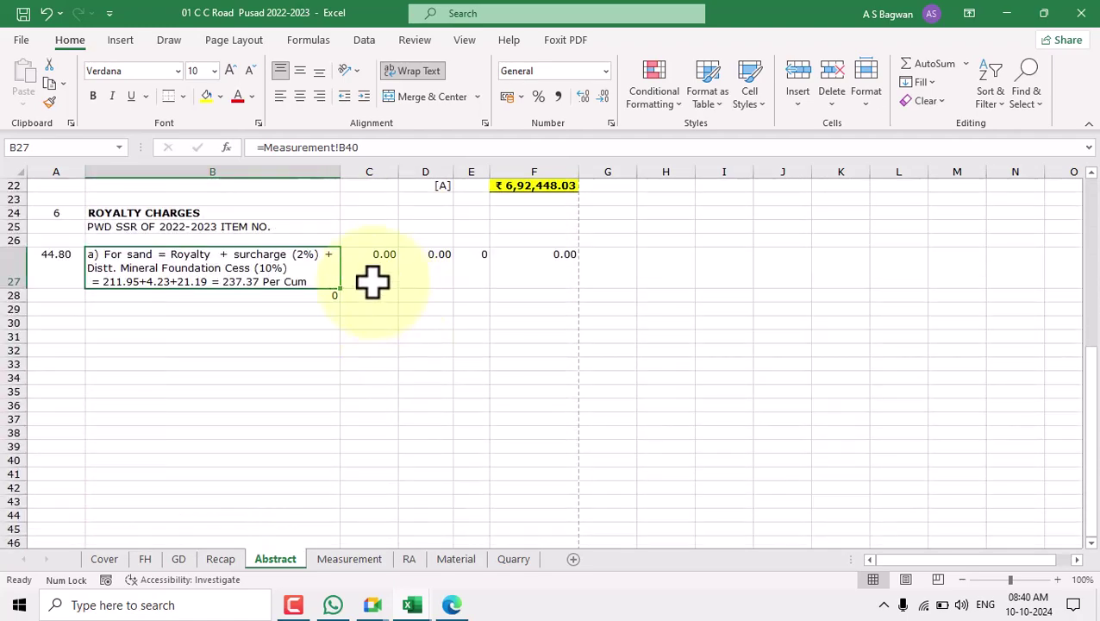
click(378, 283)
text(=)
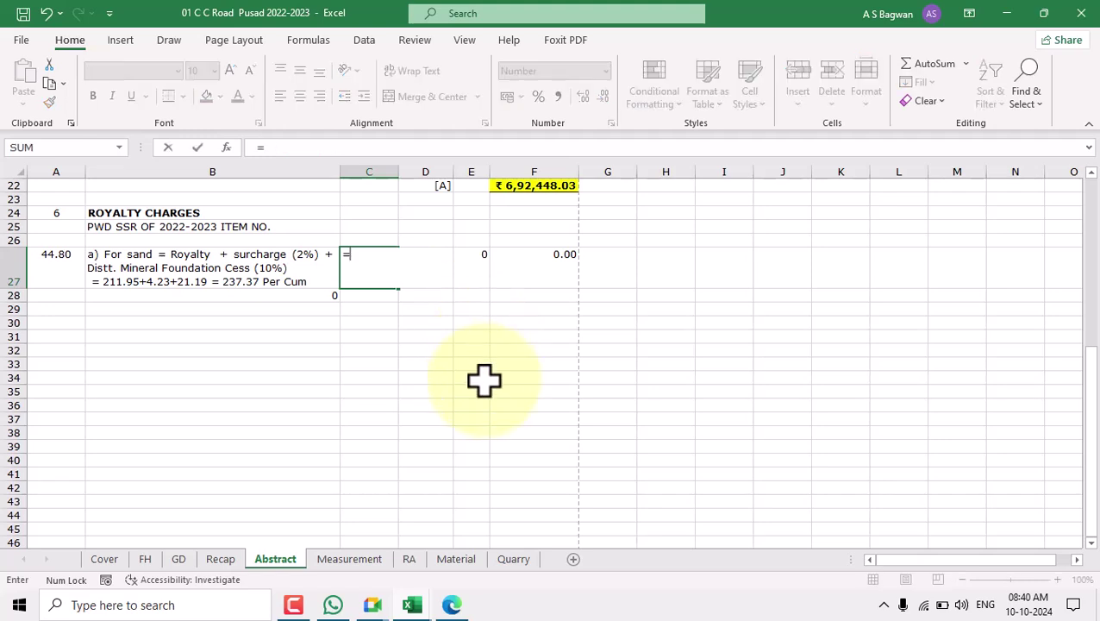
click(364, 559)
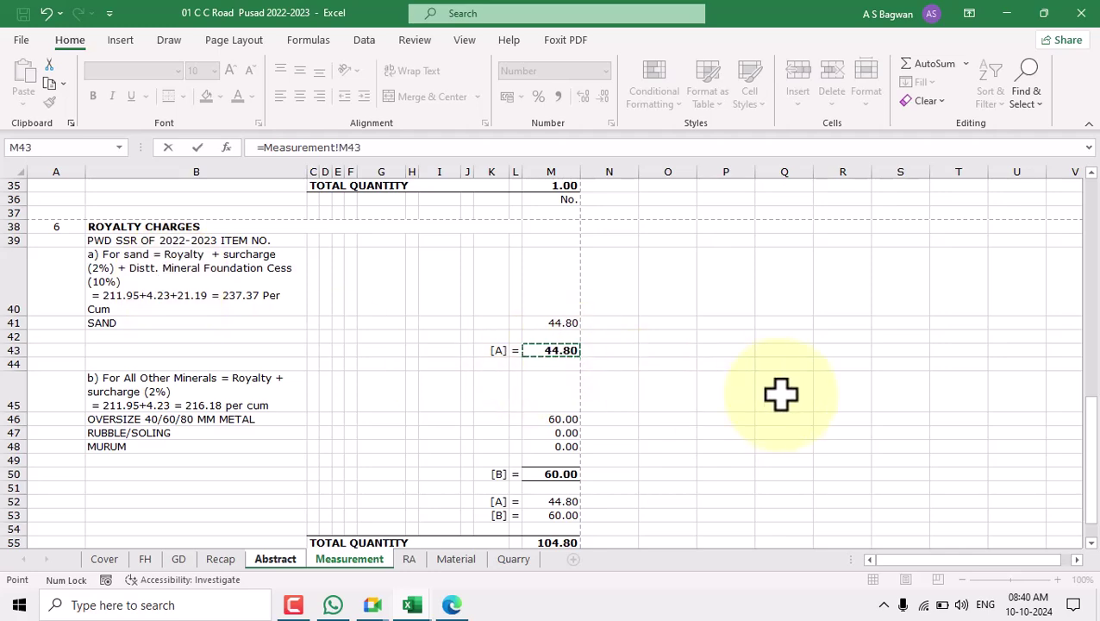
key(Return)
click(391, 254)
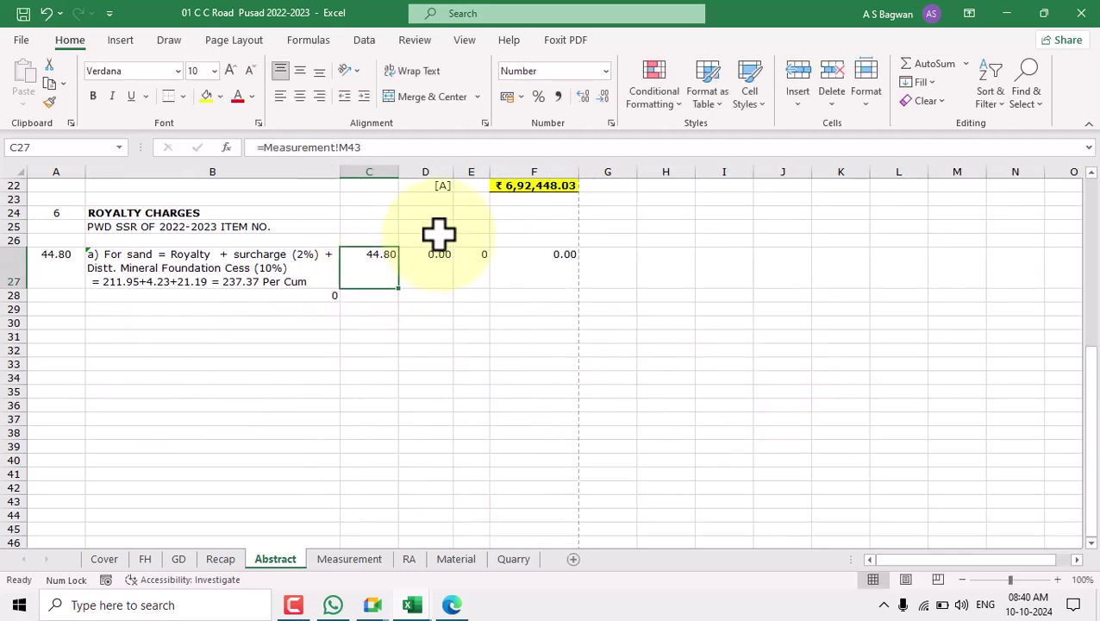
Copy the sand royalty rate 237.37 from the description in Measurement!B40
scroll(437, 232, up, 7)
click(422, 285)
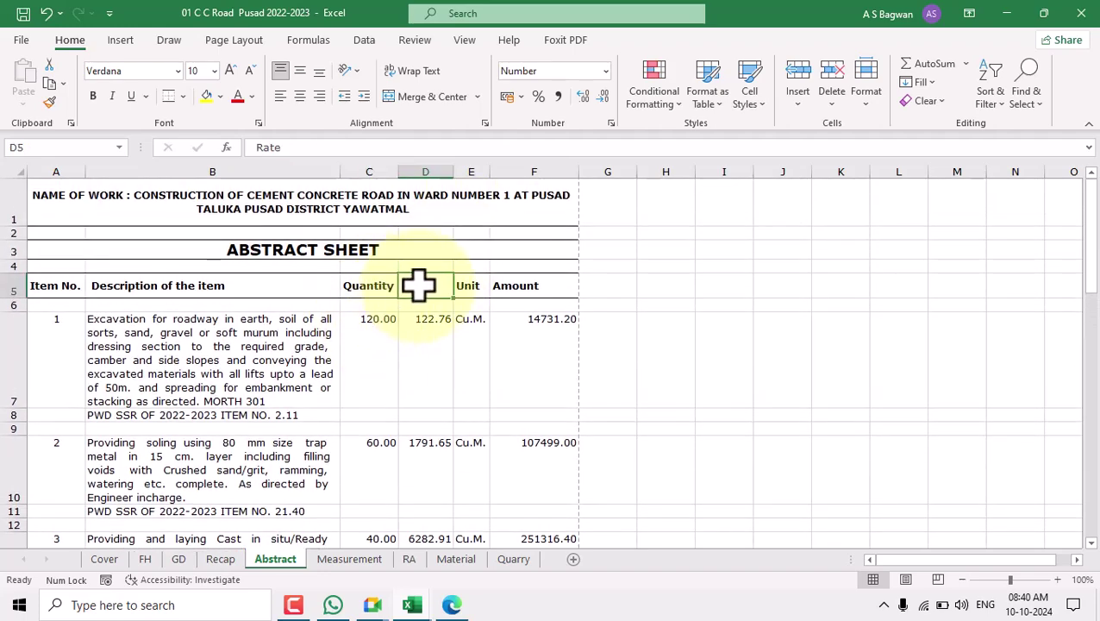
scroll(455, 345, down, 4)
scroll(455, 345, down, 1)
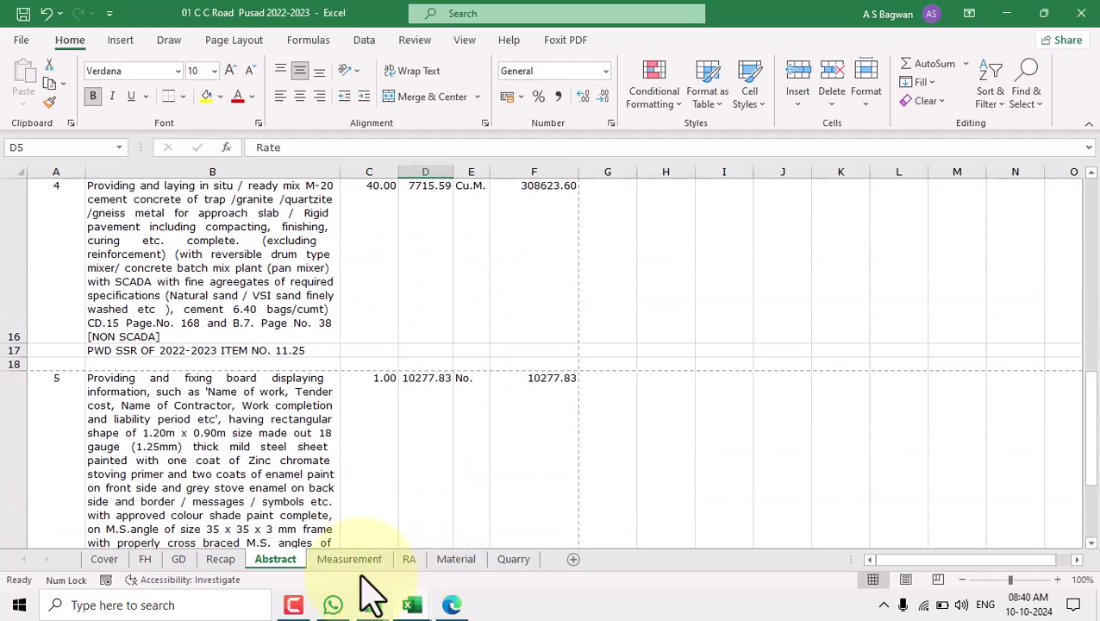
click(349, 559)
double_click(225, 296)
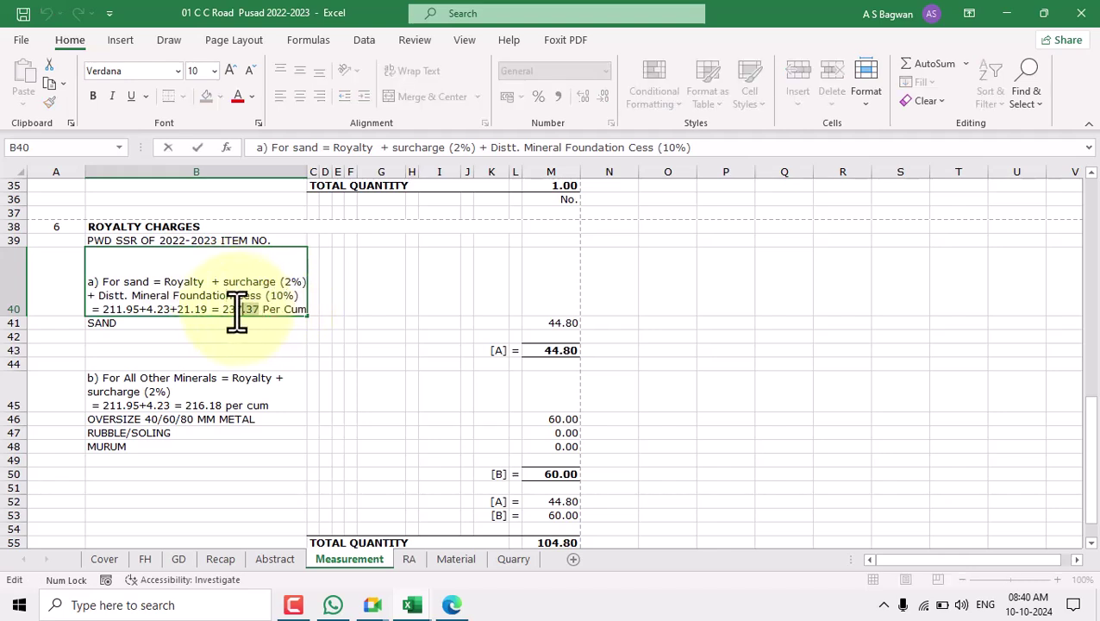
click(274, 558)
Replace the RA link in the sand royalty rate cell D27 on the Abstract sheet with 237.37
scroll(412, 425, down, 4)
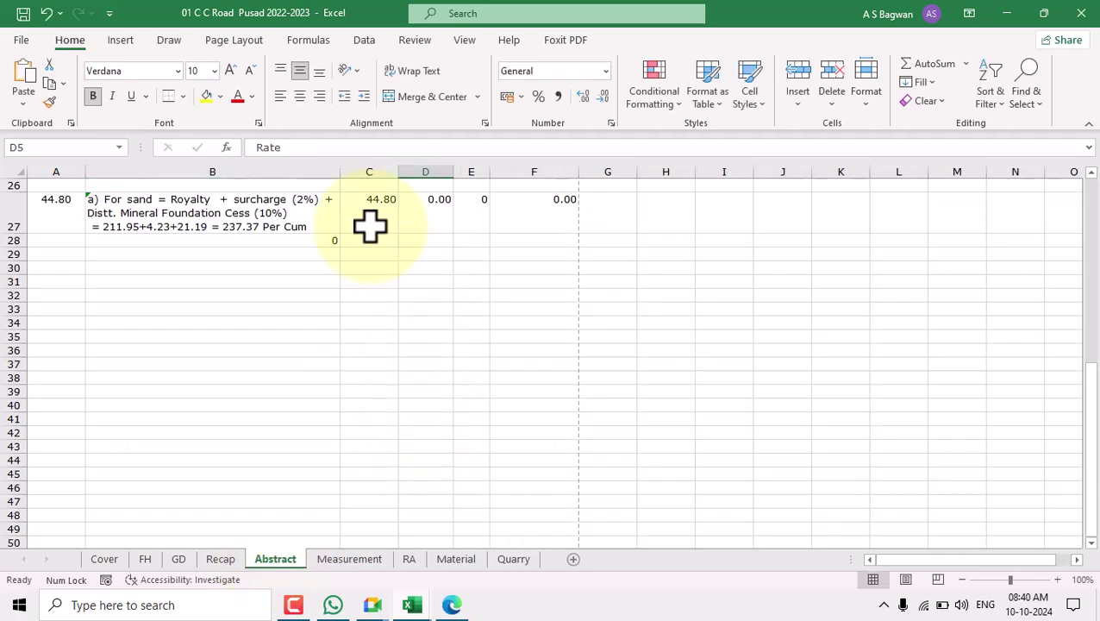
click(428, 223)
scroll(474, 215, up, 8)
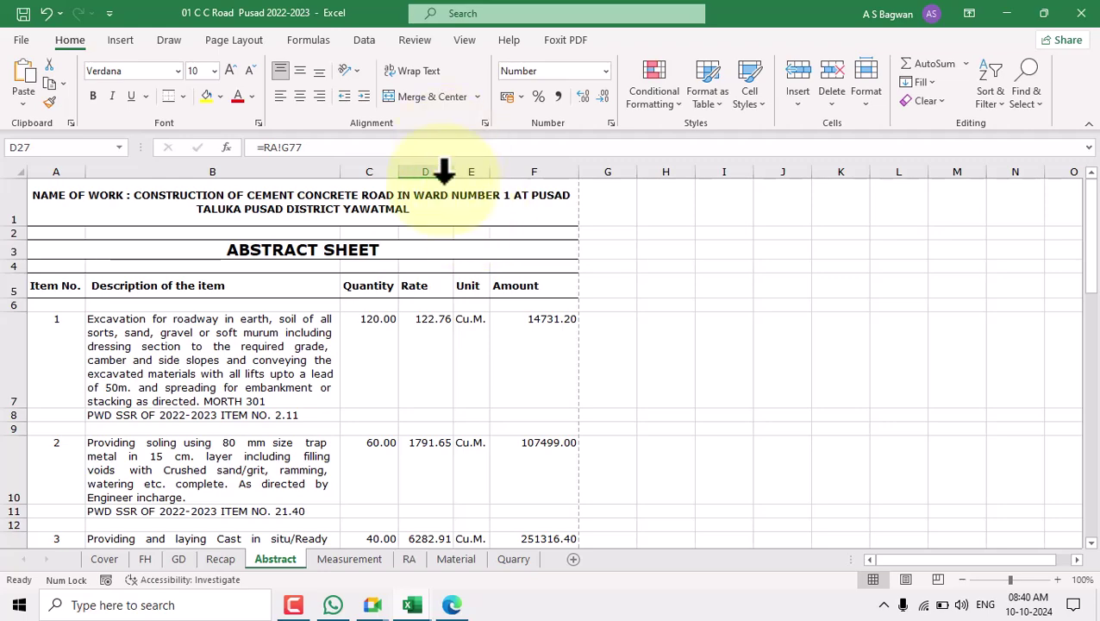
scroll(445, 362, down, 7)
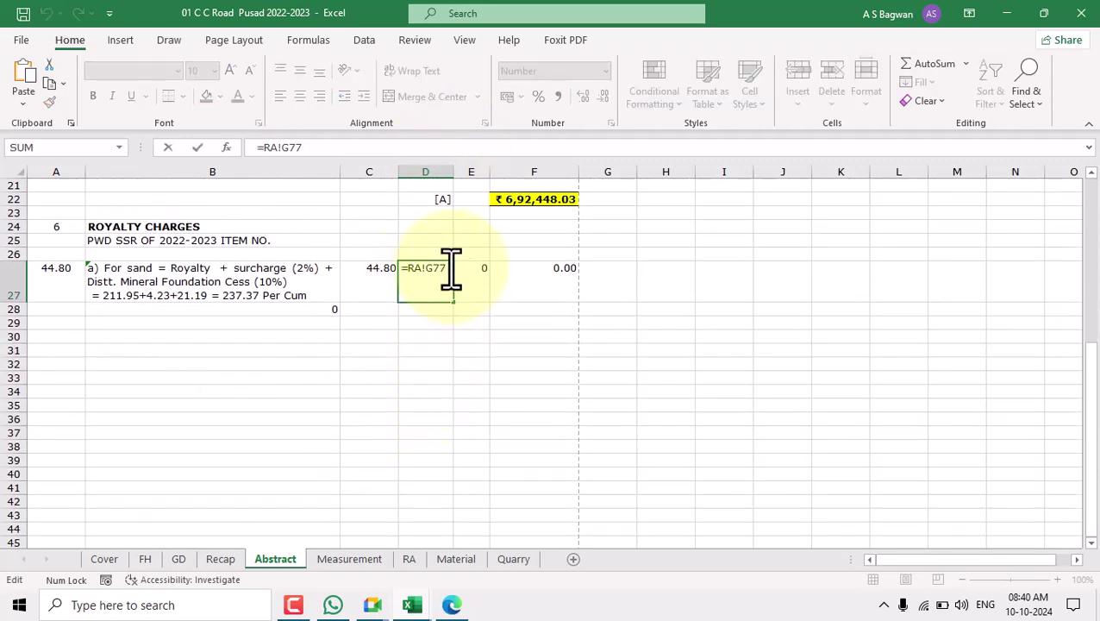
drag(446, 269, 400, 269)
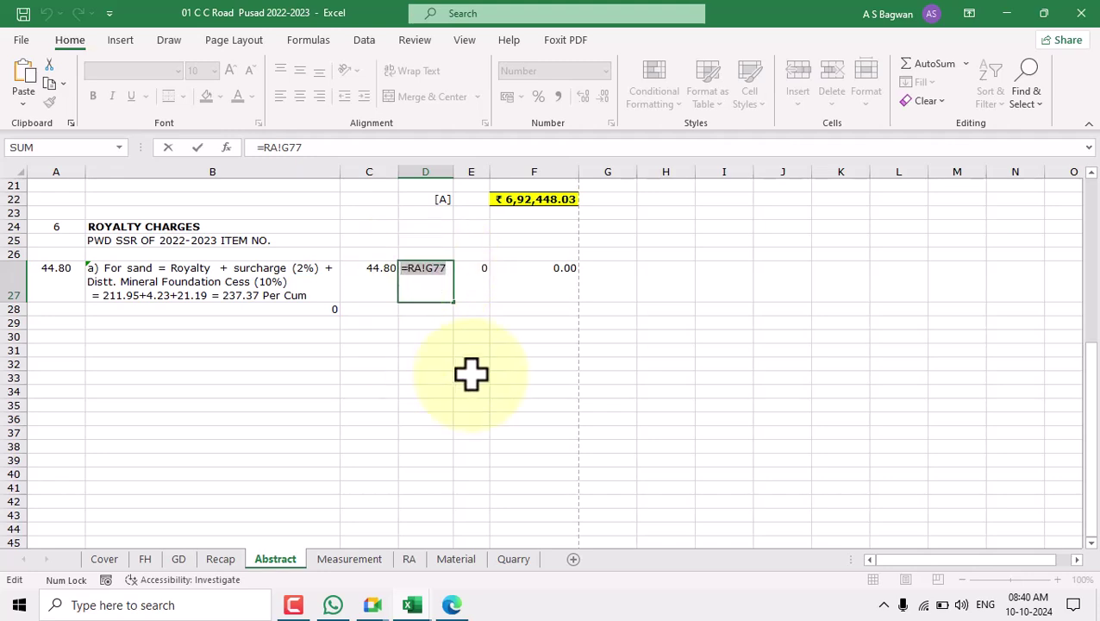
text(237.37)
key(Tab)
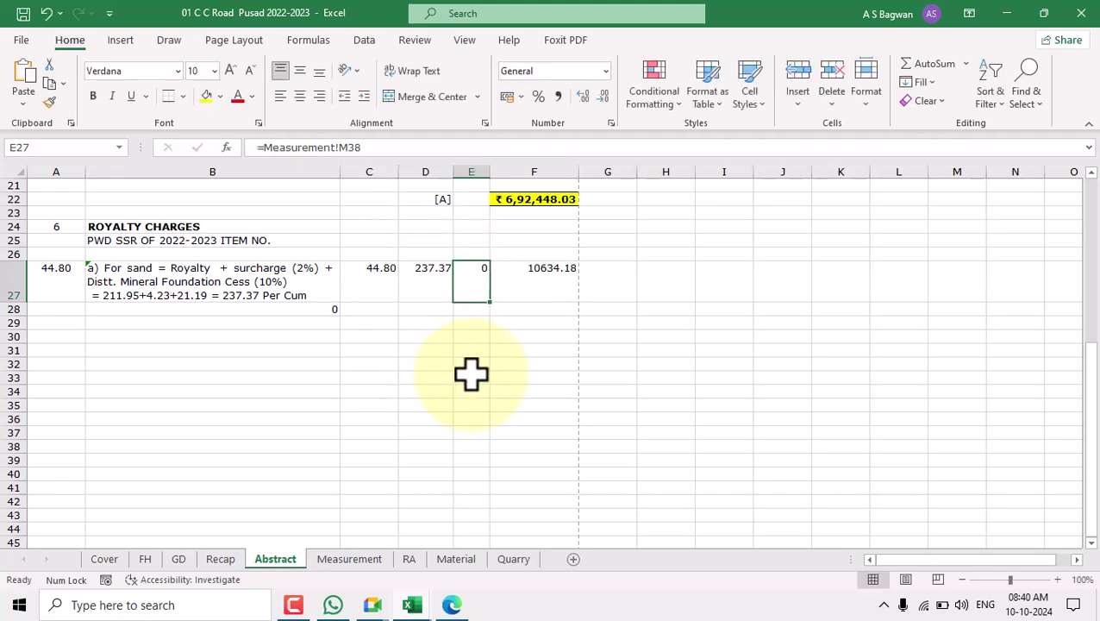
Link the sand royalty unit in E27 on the Abstract sheet to Measurement!M56
click(594, 352)
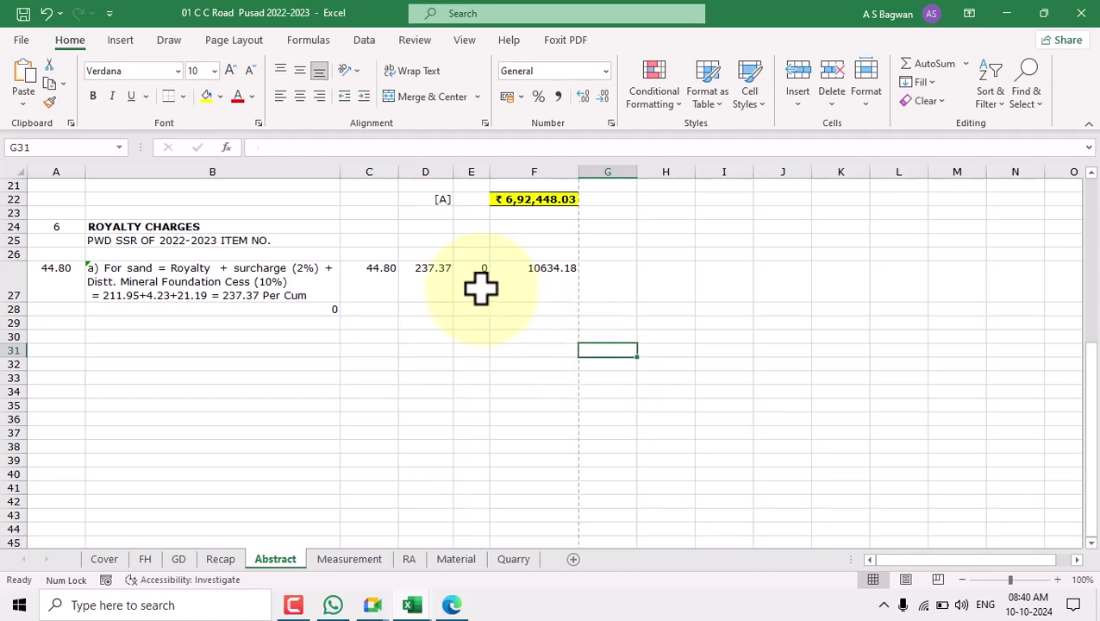
click(480, 288)
text(=)
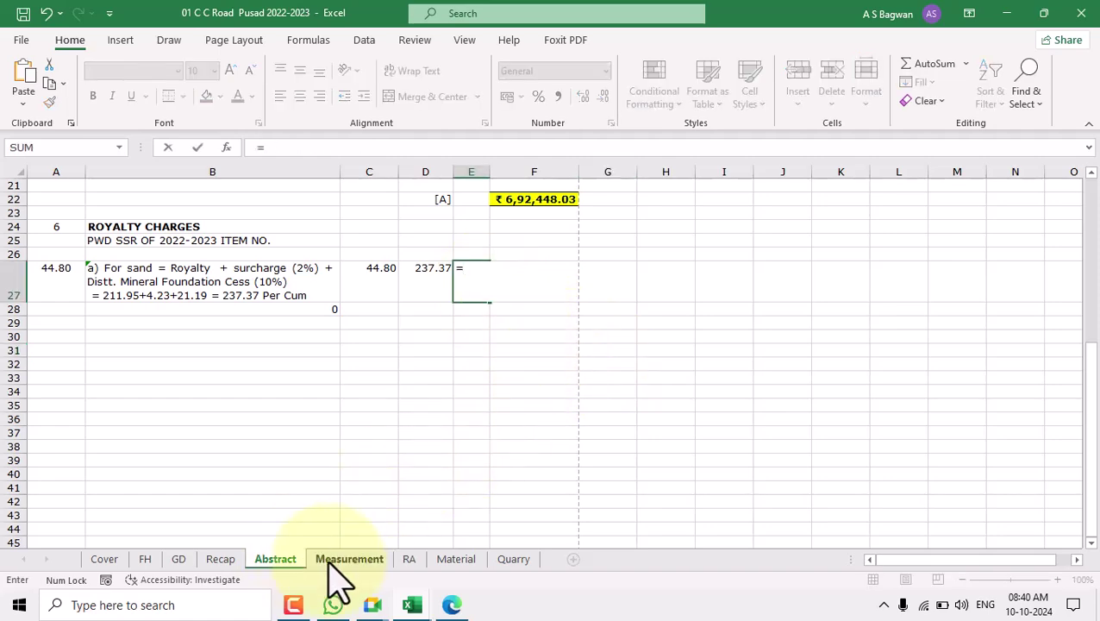
click(338, 559)
scroll(619, 382, down, 2)
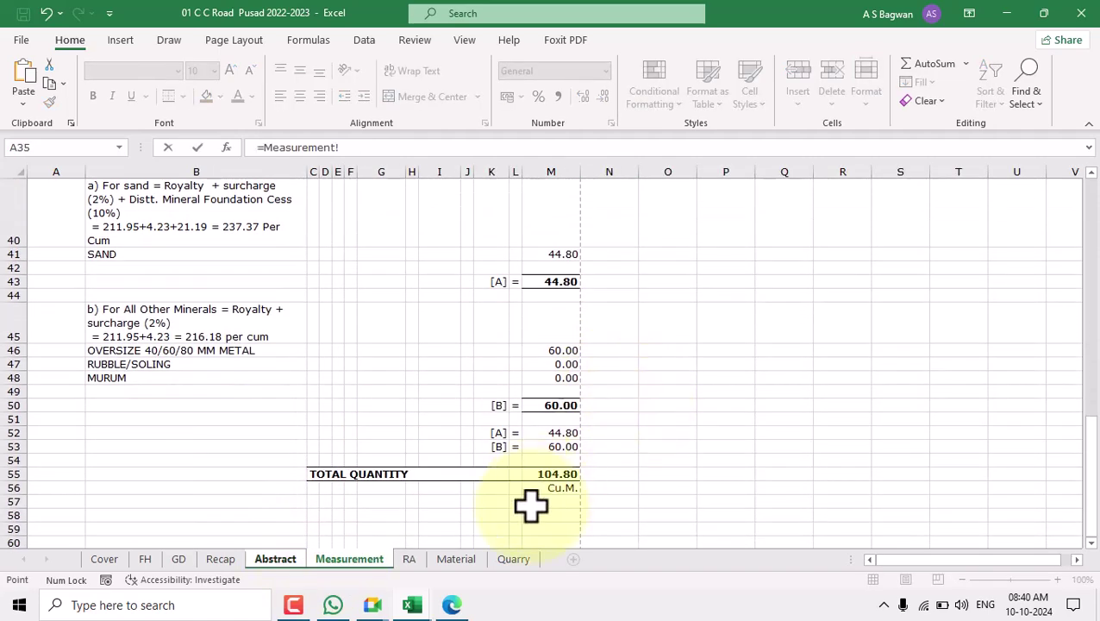
click(561, 488)
key(Return)
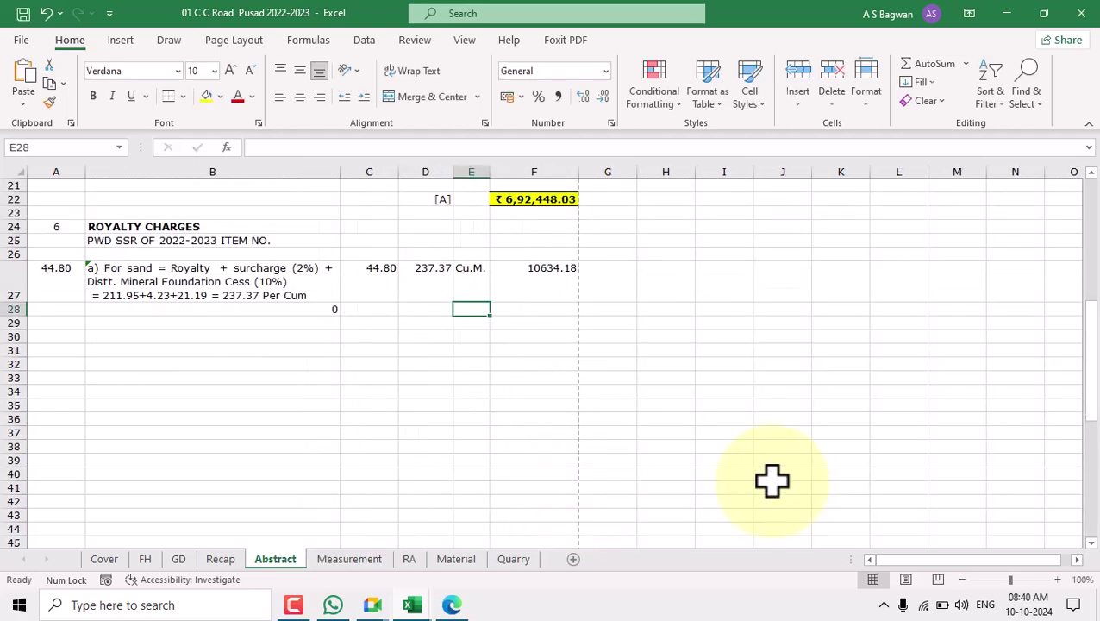
Check the amount formula in F27 and link the item label in A27 to Measurement!K43
double_click(538, 278)
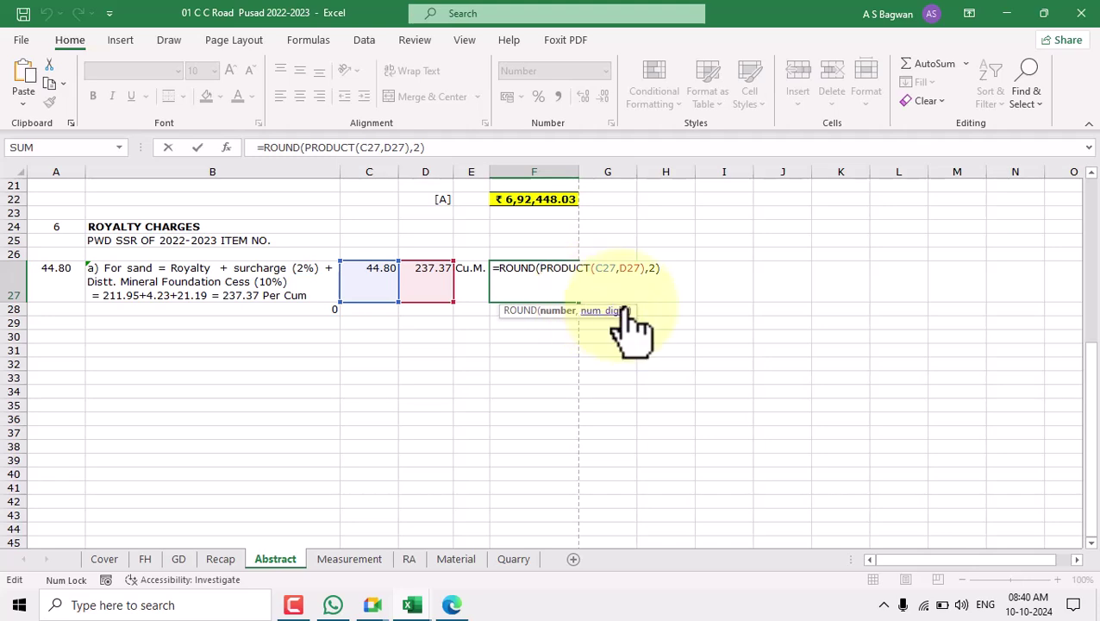
key(Escape)
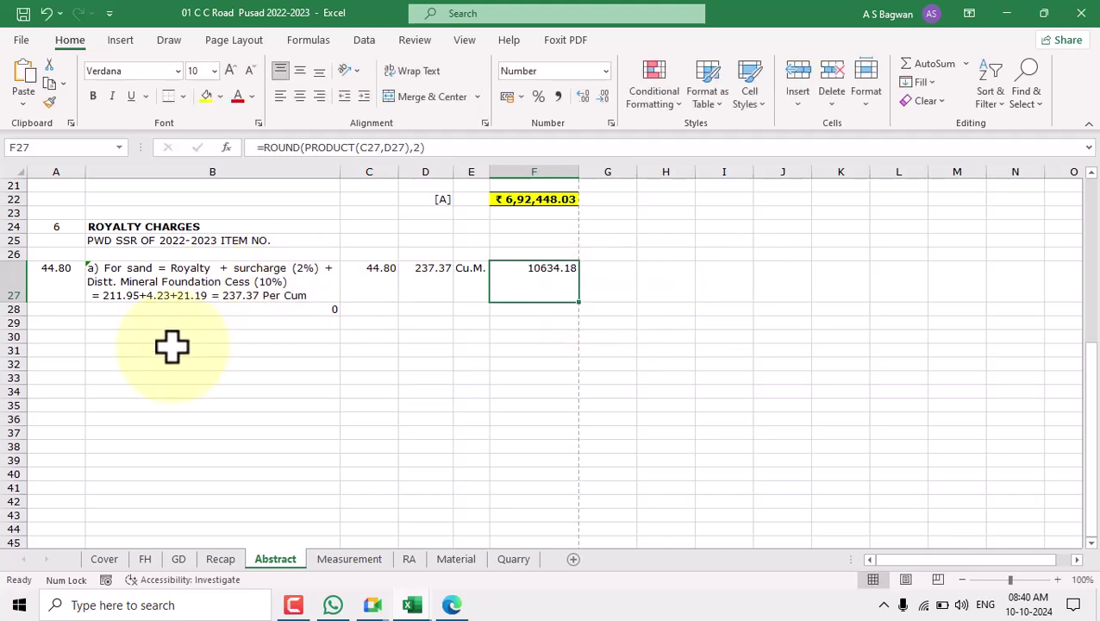
click(62, 291)
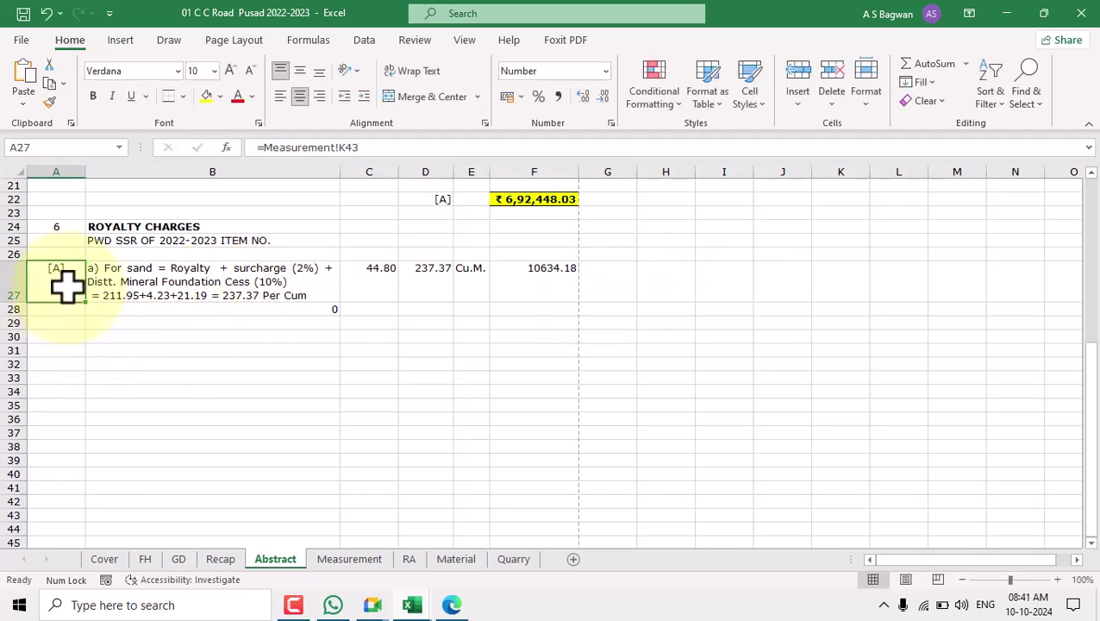
Check the description, quantity, rate, unit and amount entries of the sand royalty row in B27:F27
click(181, 284)
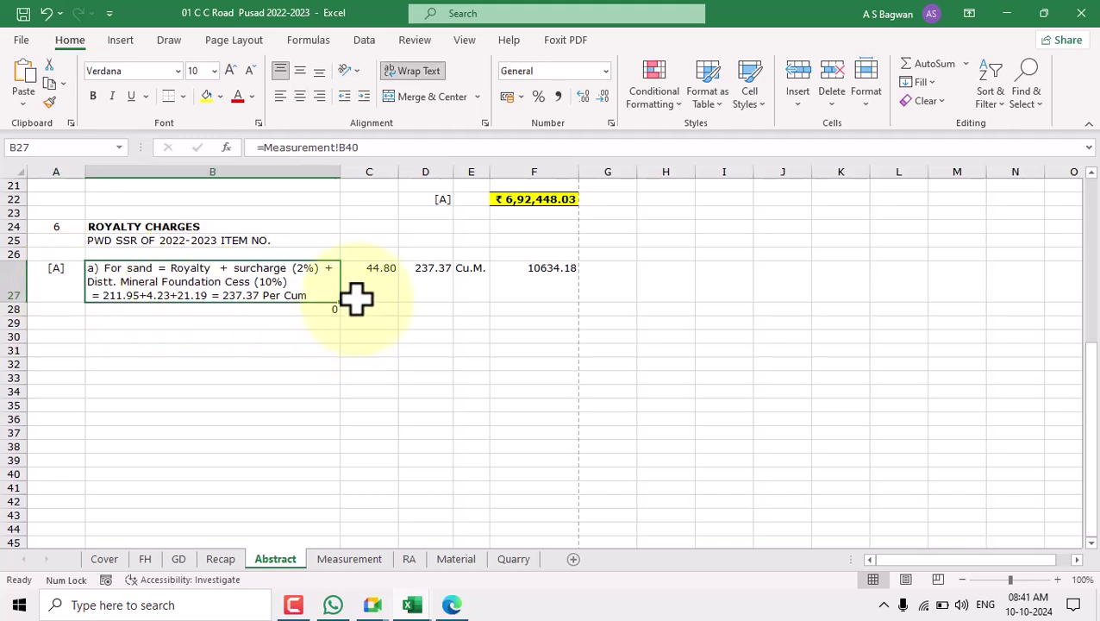
click(373, 277)
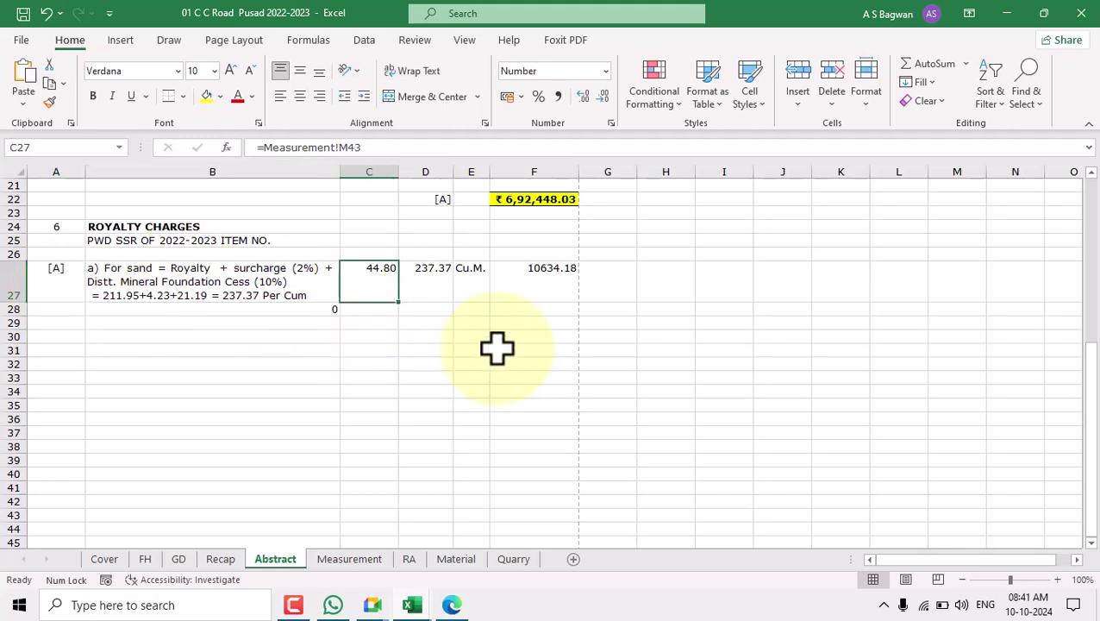
click(423, 277)
click(469, 282)
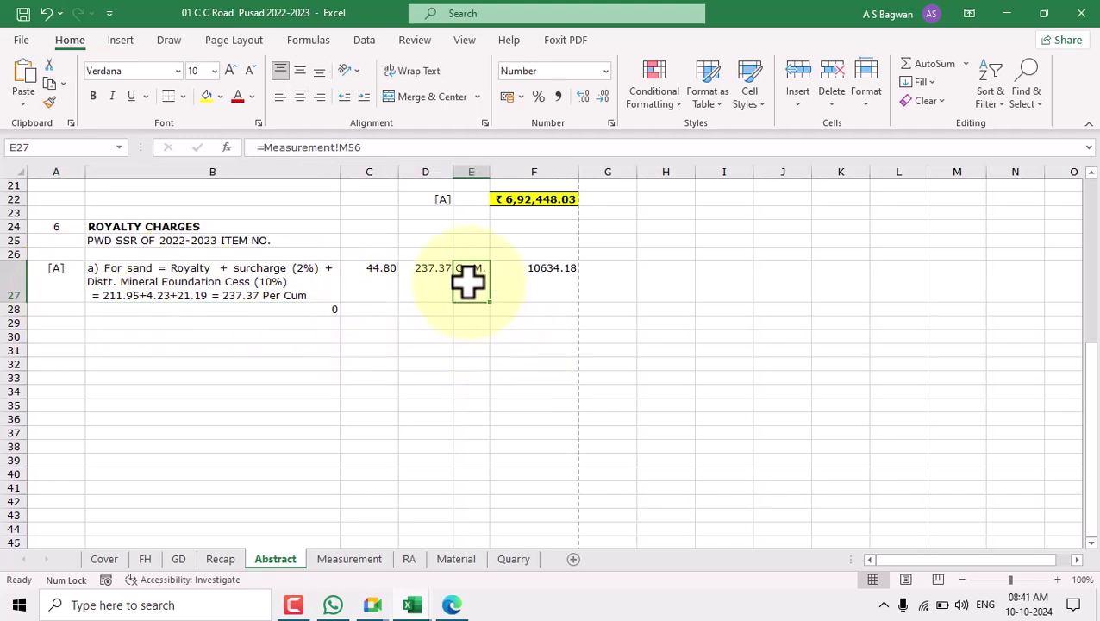
double_click(540, 290)
key(Escape)
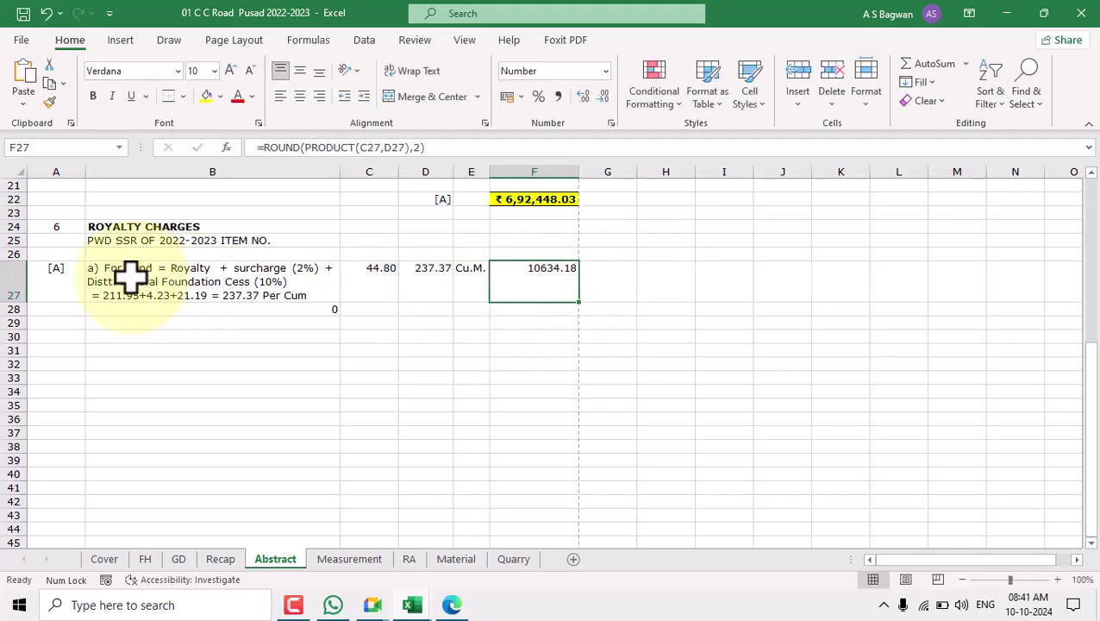
Copy the sand royalty row A27:F27 to row 29 starting at A29, and clear the stray entry in B28
drag(69, 278, 529, 284)
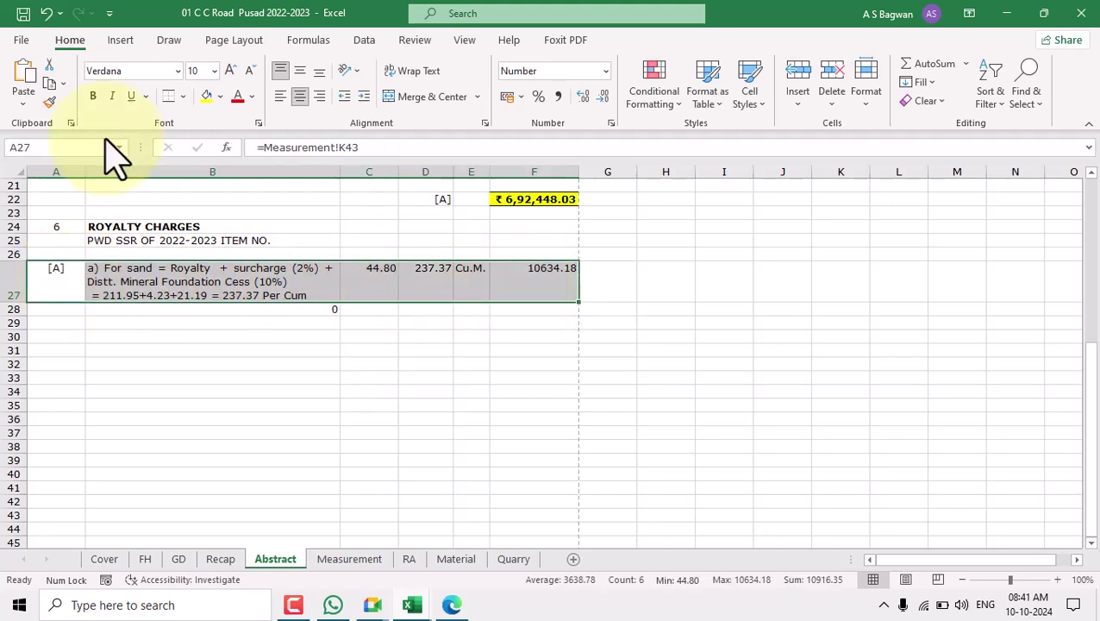
click(50, 83)
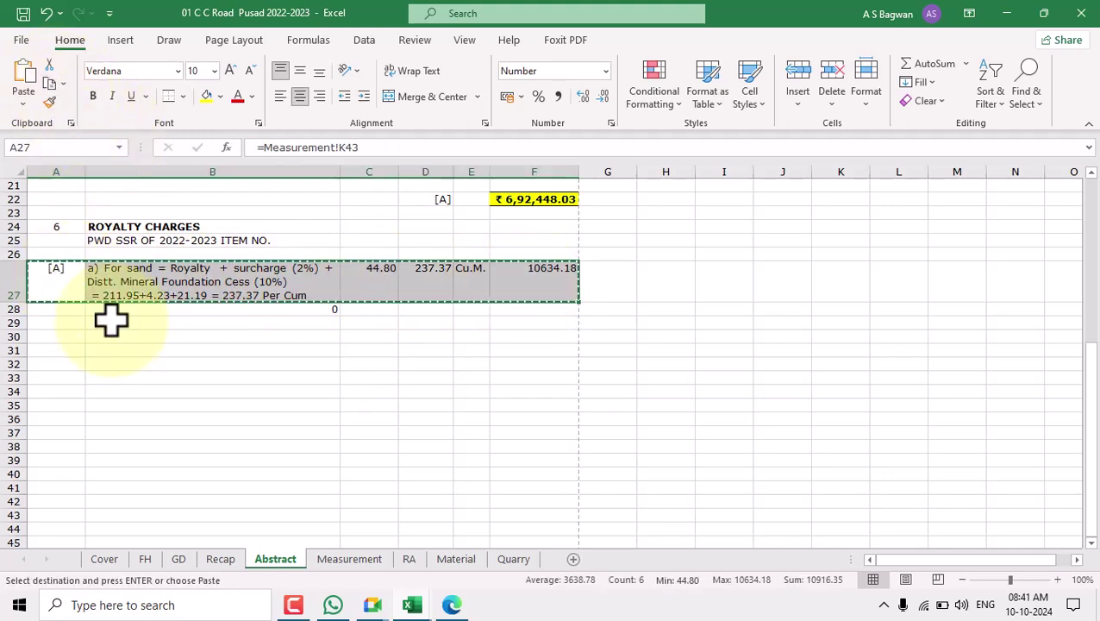
click(64, 326)
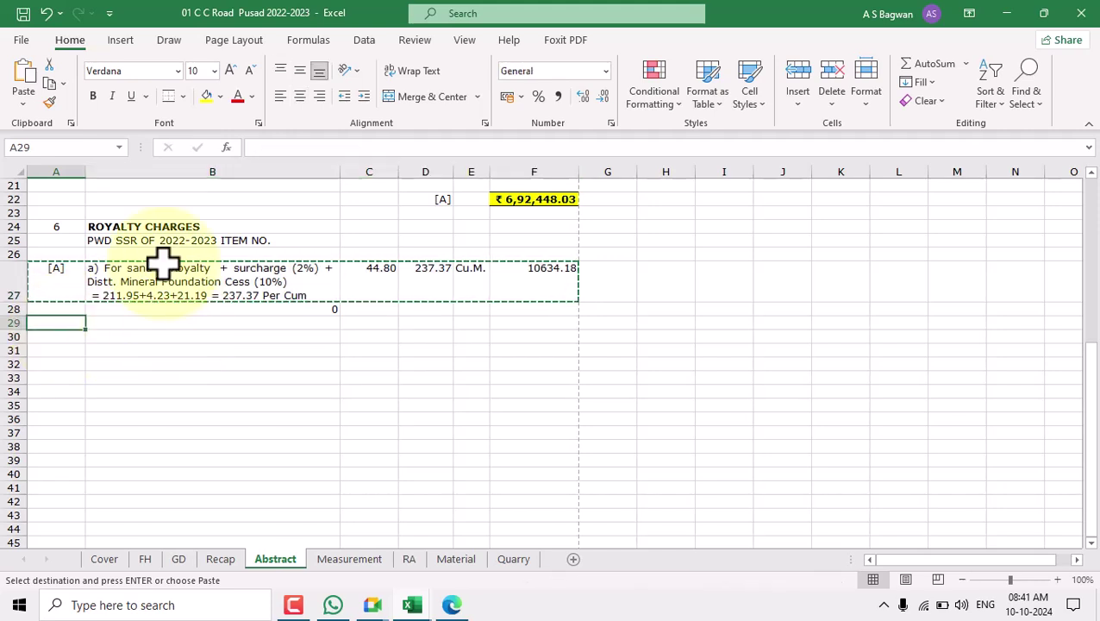
click(24, 76)
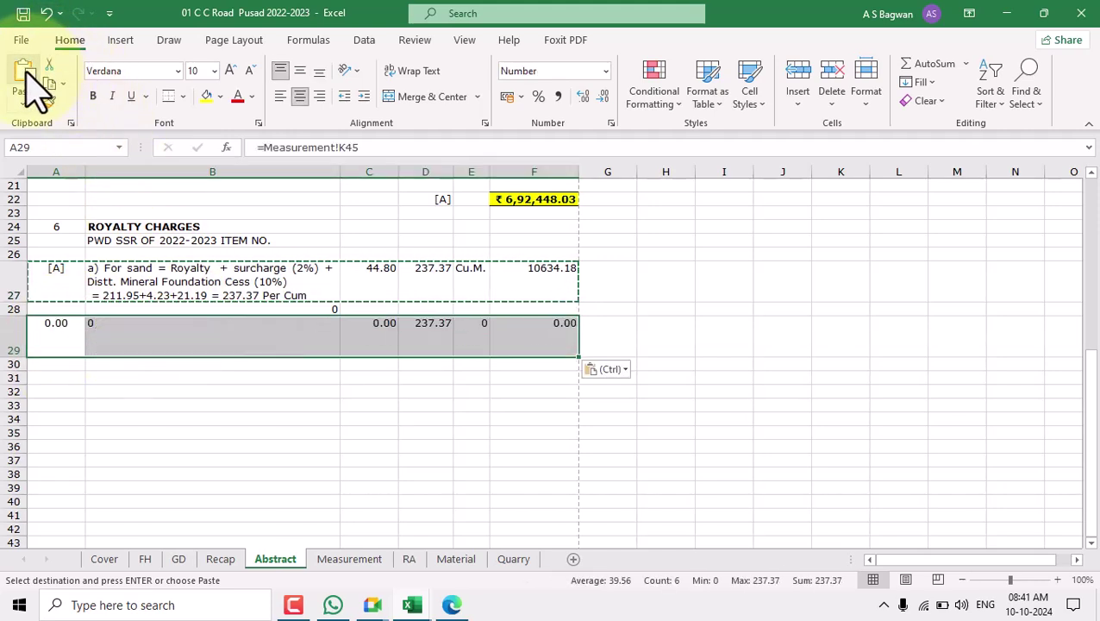
click(329, 310)
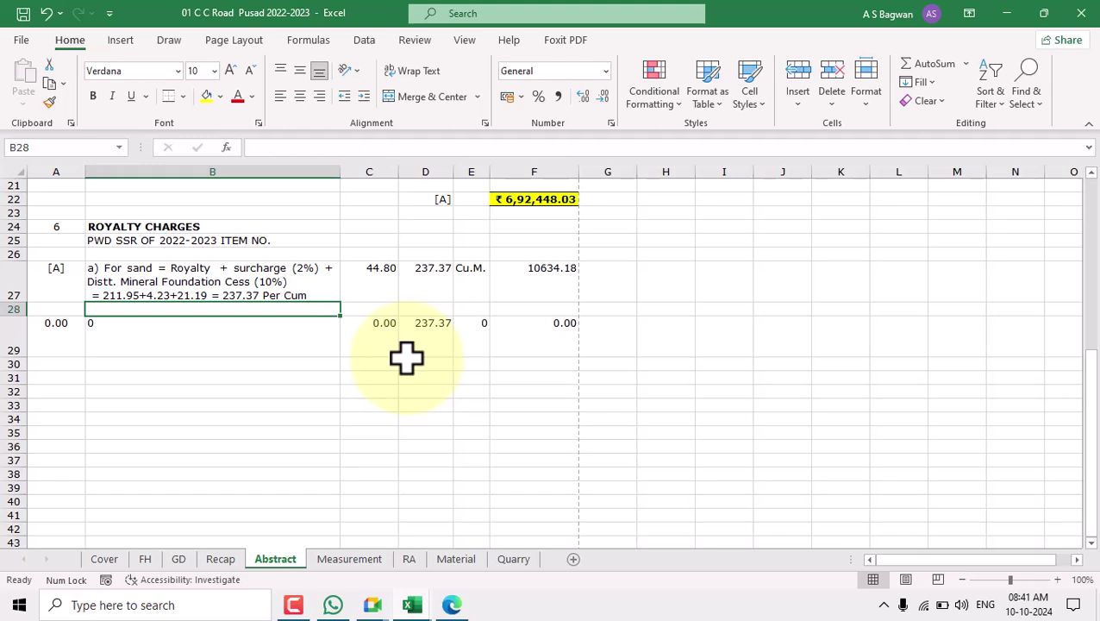
Link the item label in A29 on the Abstract sheet to the [B] label in Measurement!K50
click(70, 280)
click(79, 346)
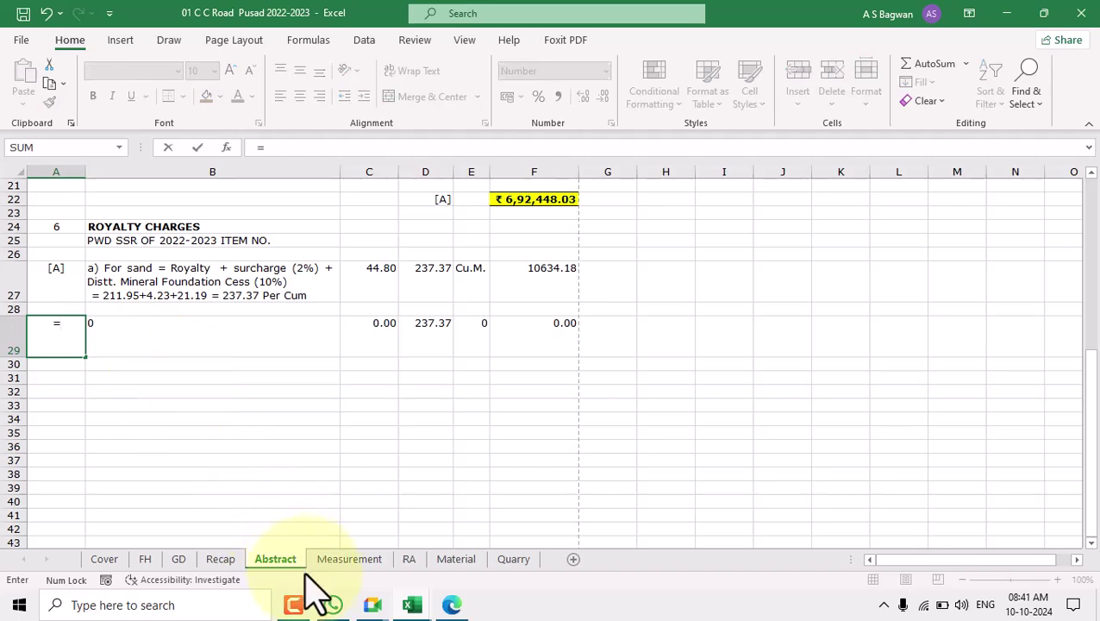
click(348, 561)
click(499, 405)
key(Return)
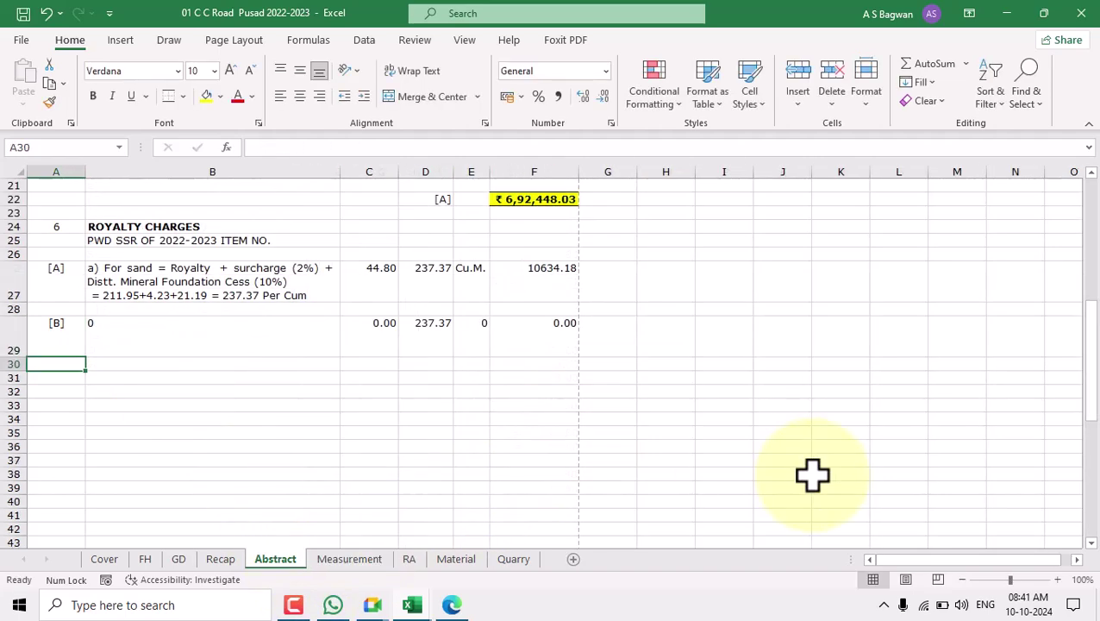
Link B29 on the Abstract sheet to the all other minerals royalty description in Measurement!B45
click(242, 326)
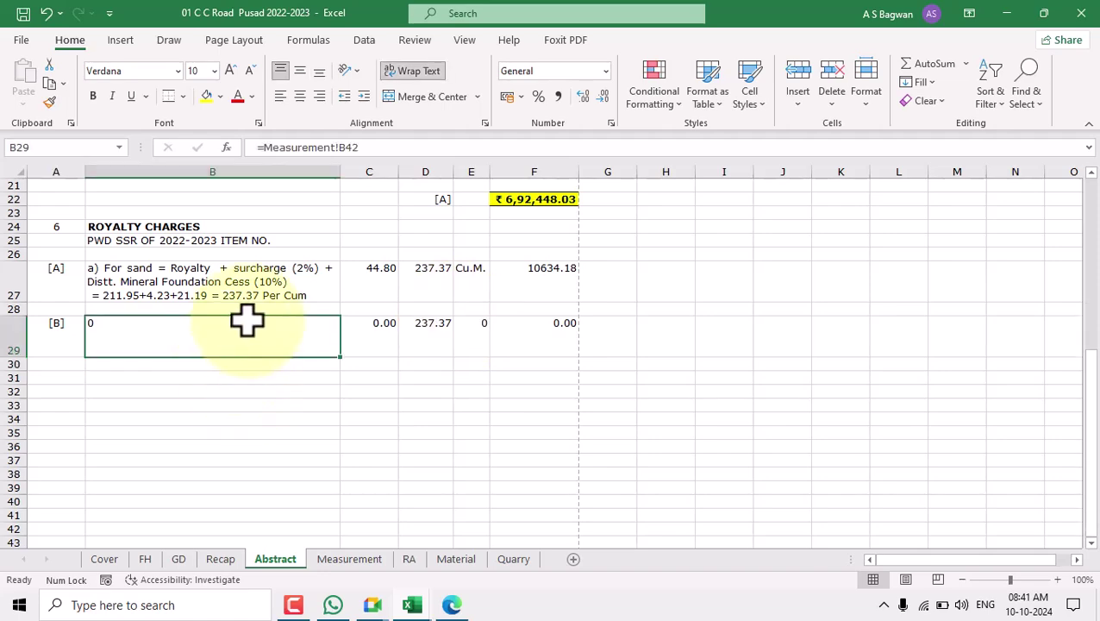
text(=)
click(349, 559)
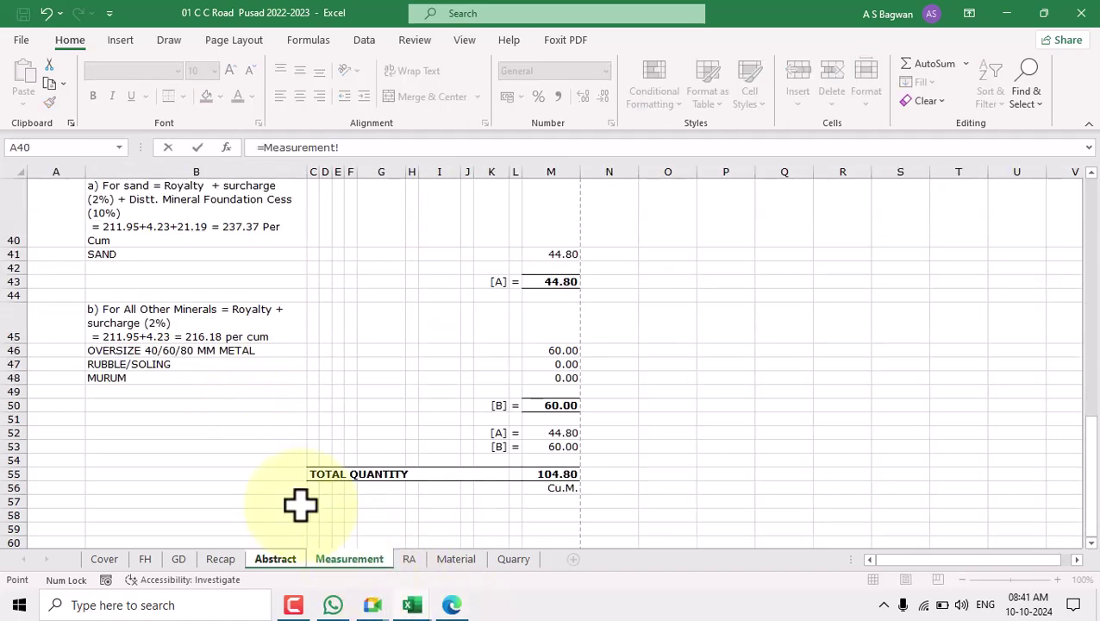
click(132, 304)
key(Return)
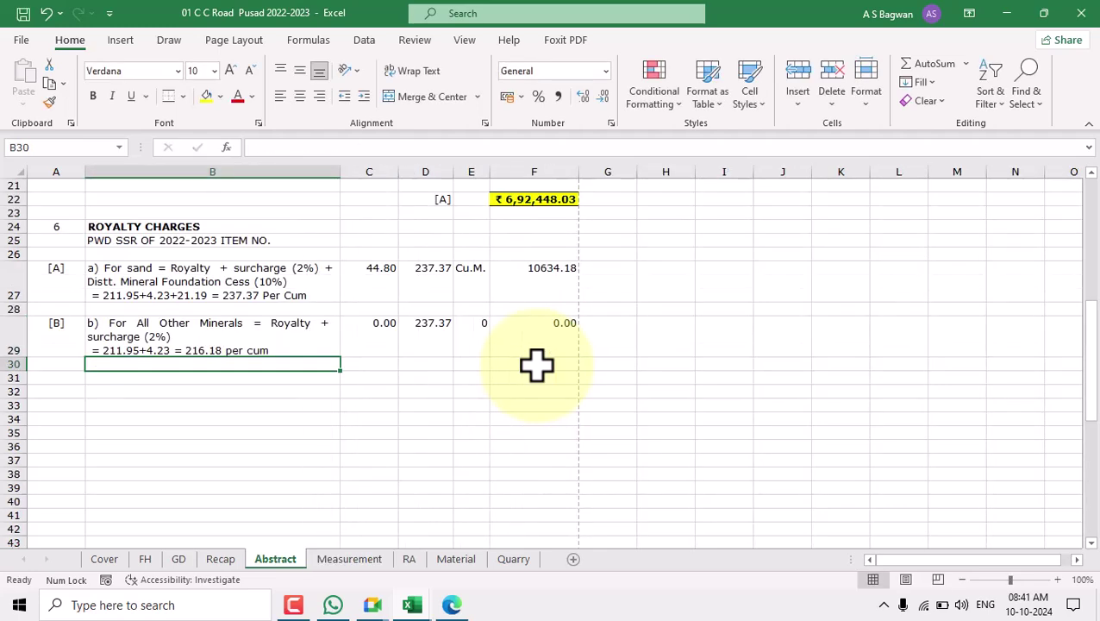
Link the other minerals quantity in C29 on the Abstract sheet to the [B] total in Measurement!M50
click(386, 275)
click(376, 330)
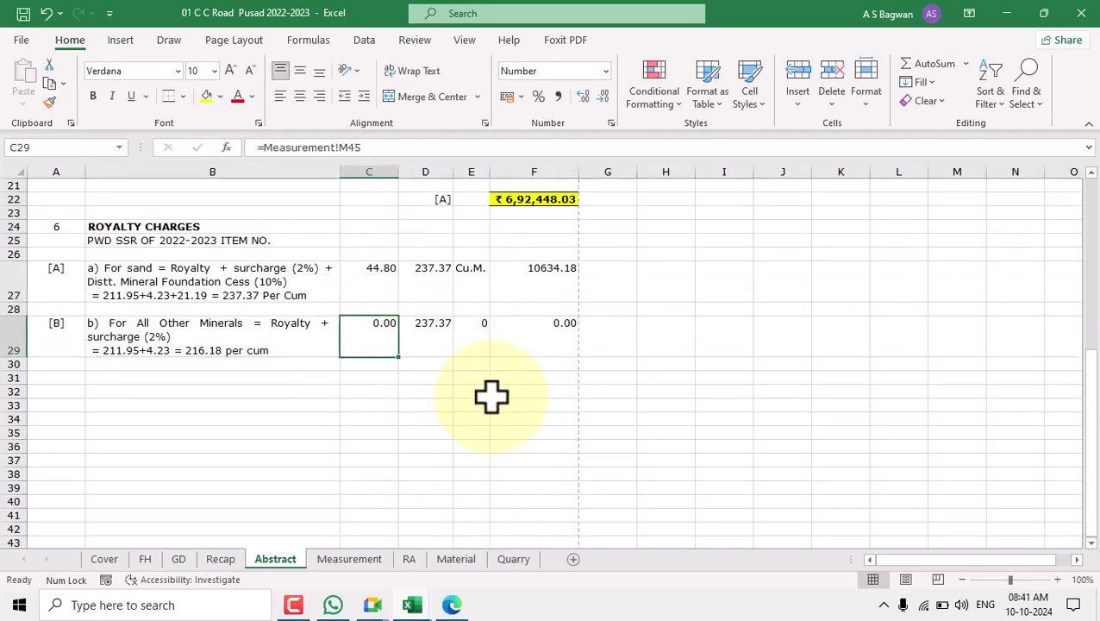
text(=)
click(358, 560)
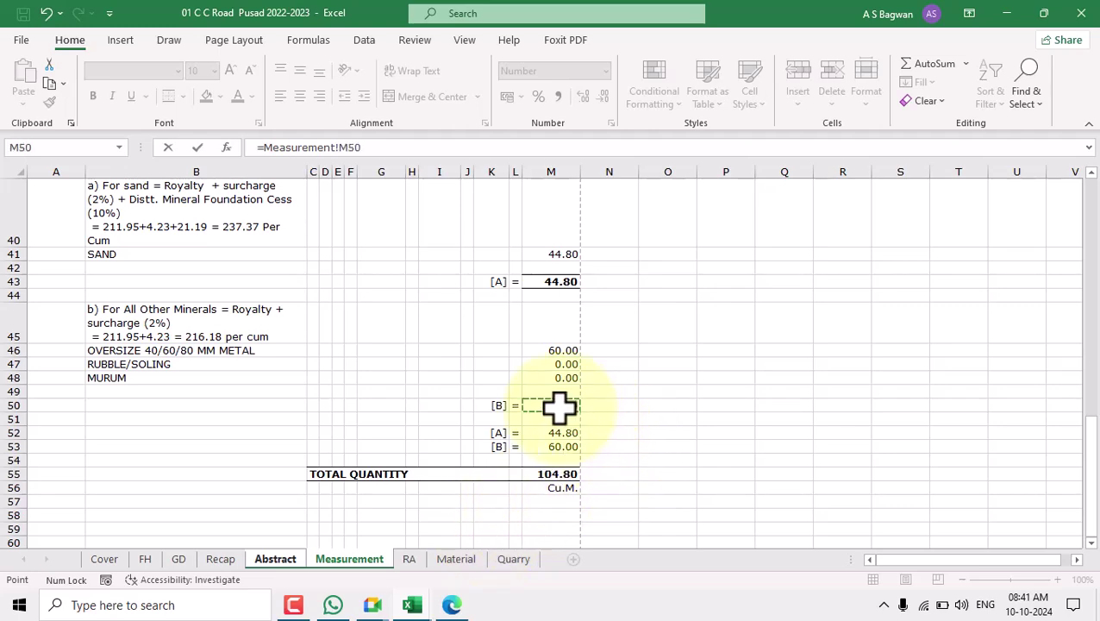
key(Return)
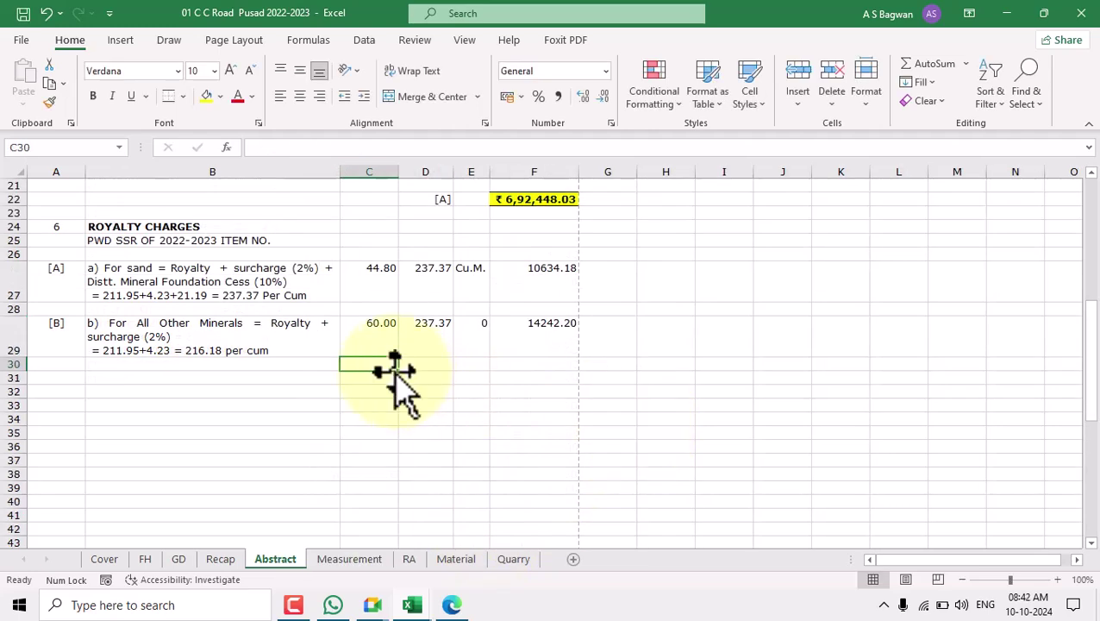
Copy the 216.18 rate from the description in Measurement!B45 into D29 on the Abstract sheet, replacing the sand rate
click(426, 345)
click(377, 559)
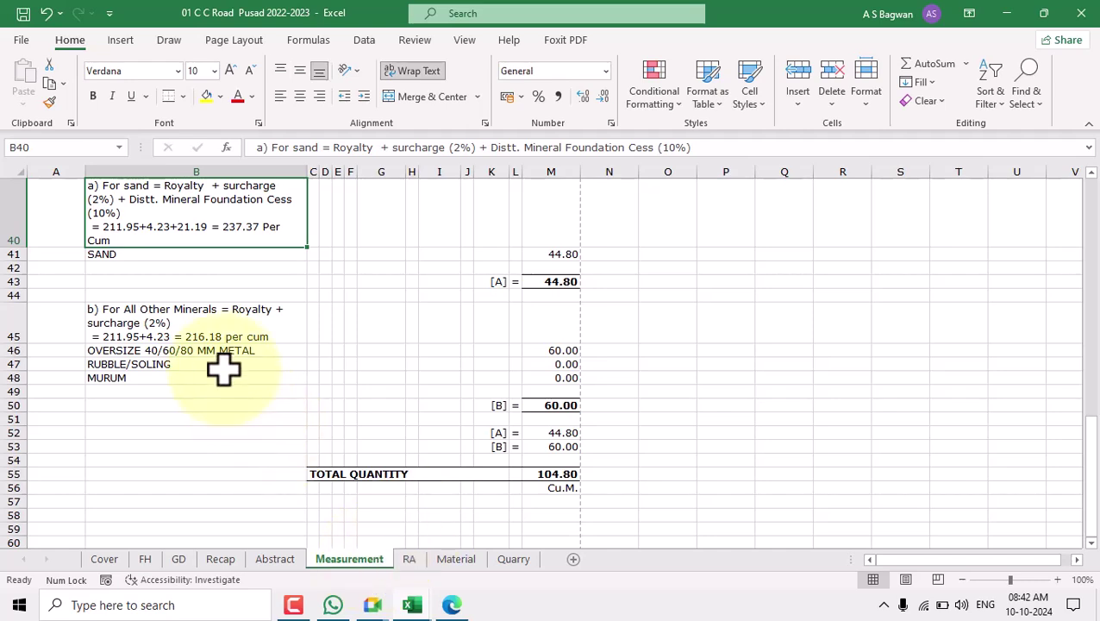
double_click(214, 332)
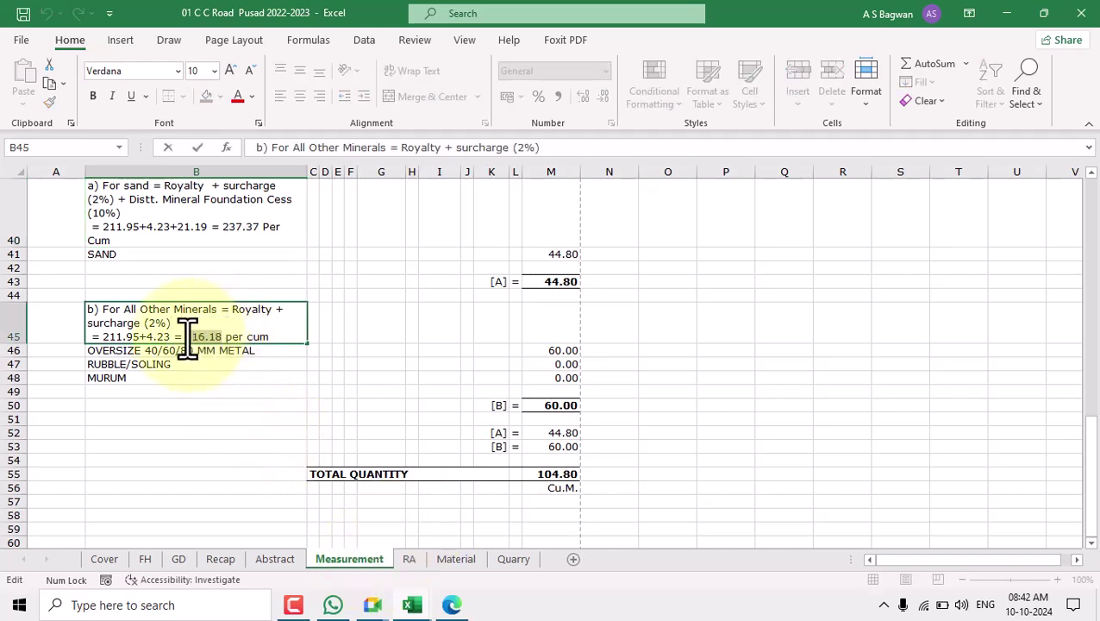
drag(187, 336, 184, 336)
key(ctrl+c)
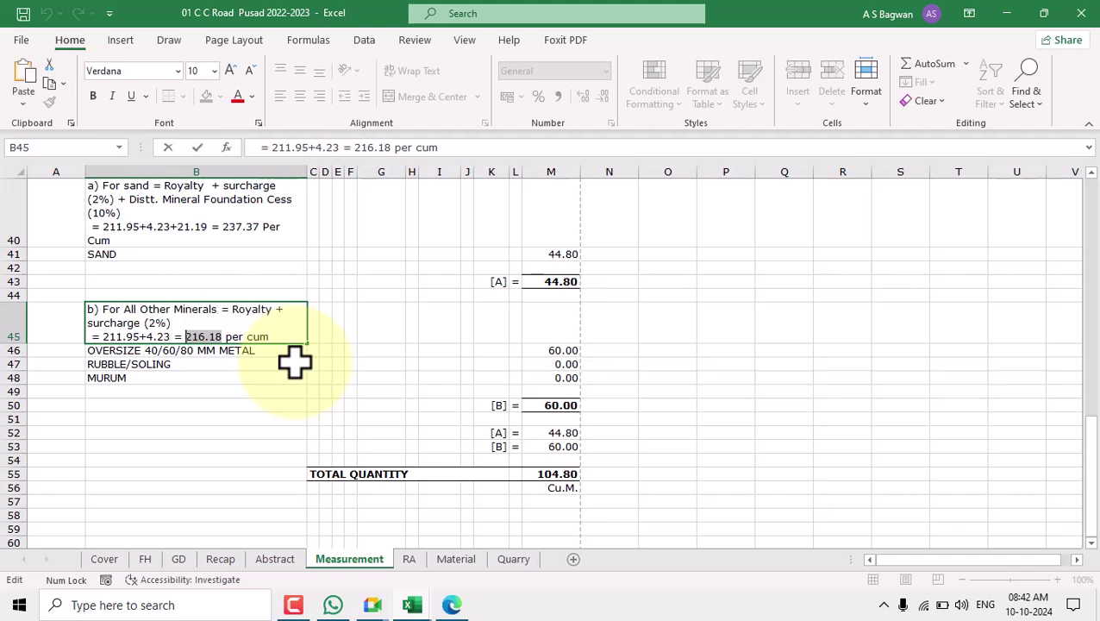
click(274, 558)
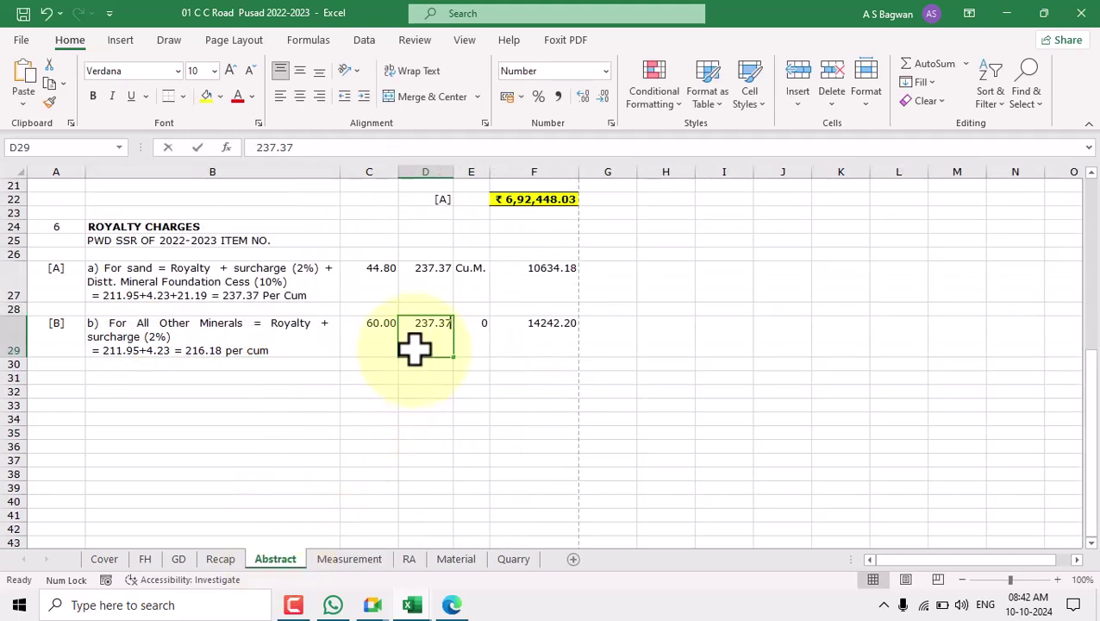
double_click(412, 333)
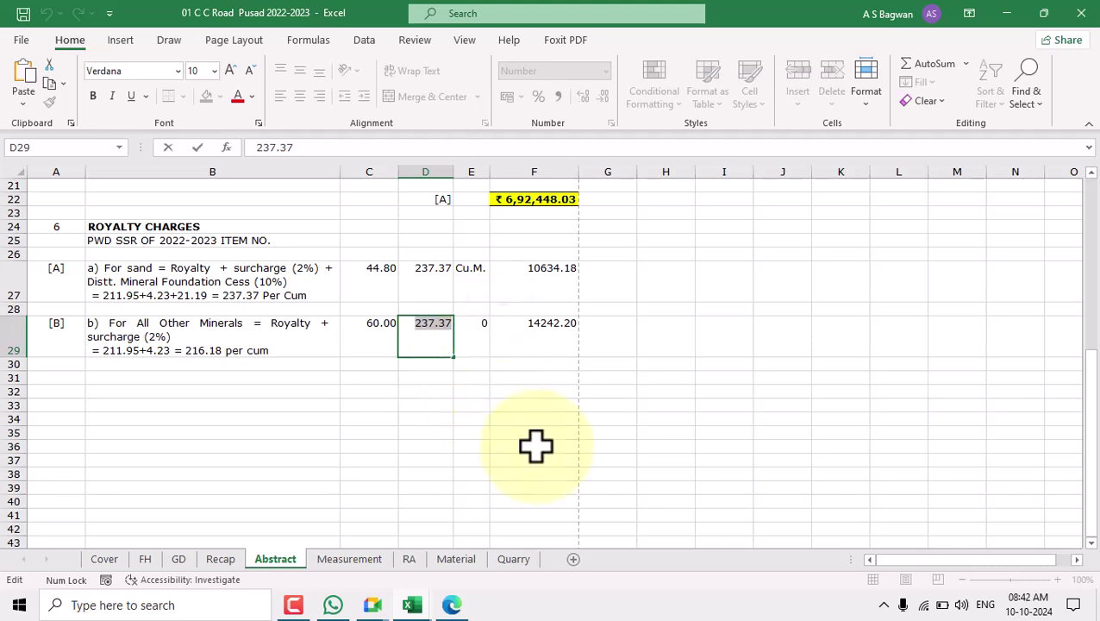
key(Return)
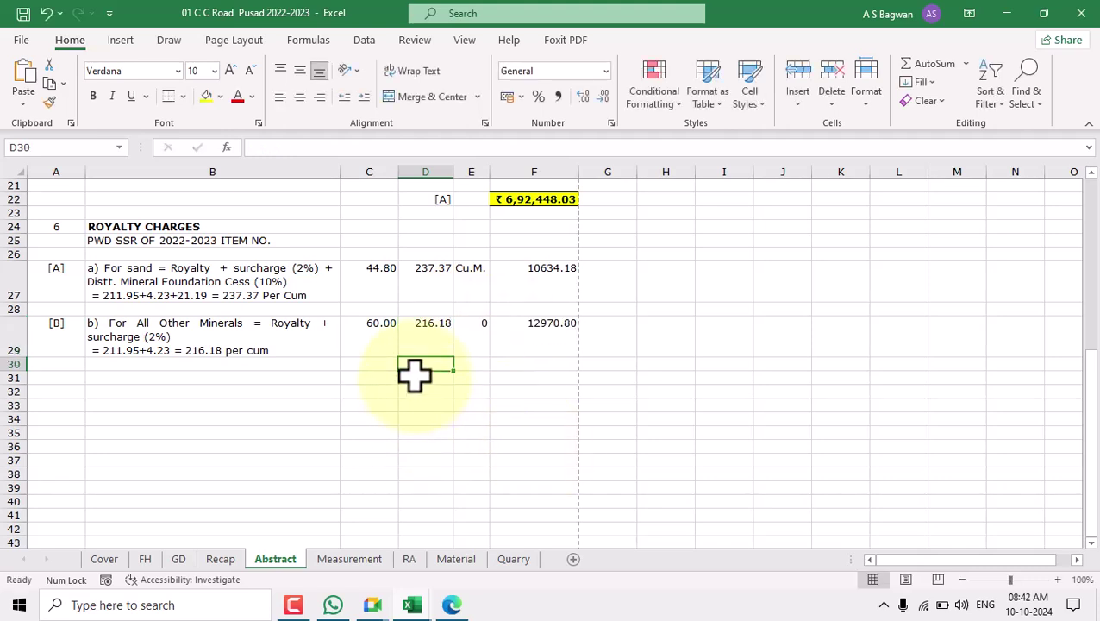
Link the unit in E29 on the Abstract sheet to Measurement!M56, and check the amount formula in F29
click(470, 337)
text(=)
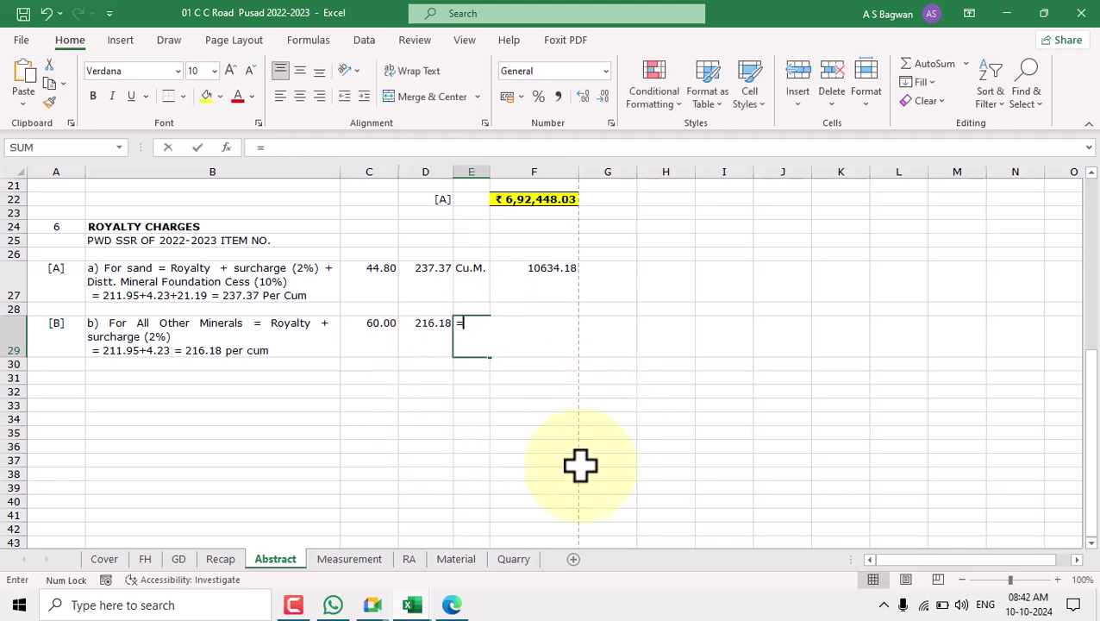
click(384, 559)
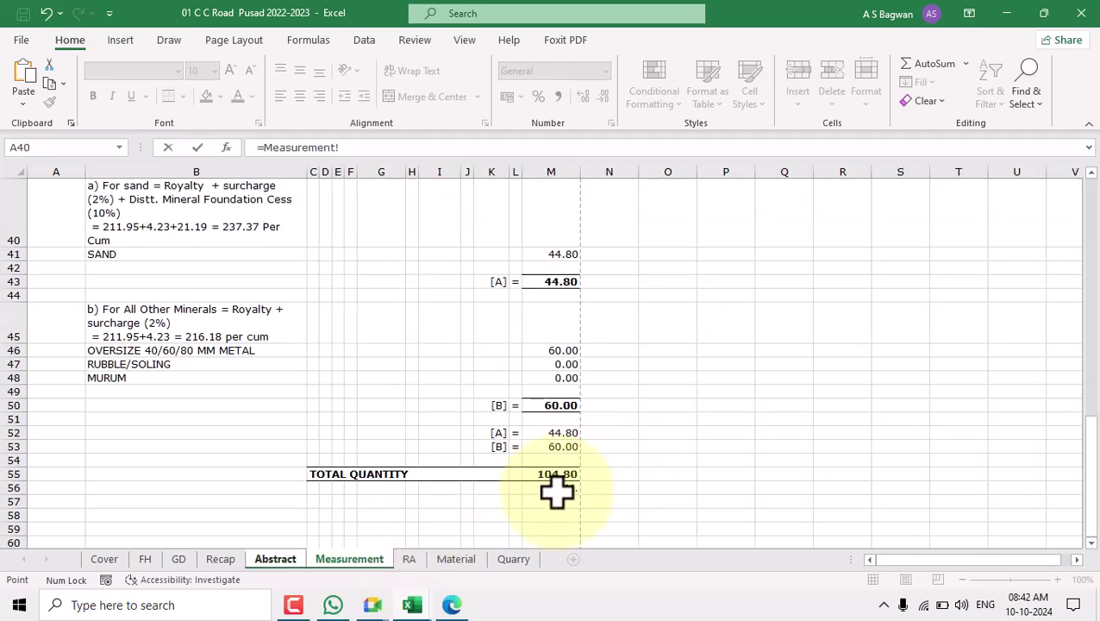
click(556, 488)
key(Return)
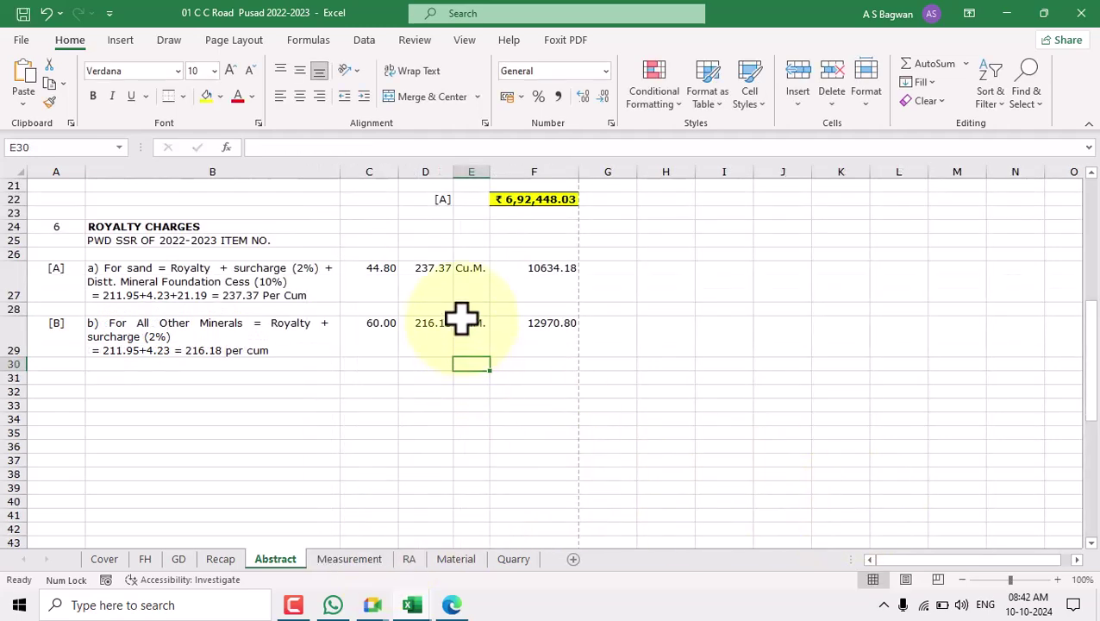
double_click(541, 334)
key(Escape)
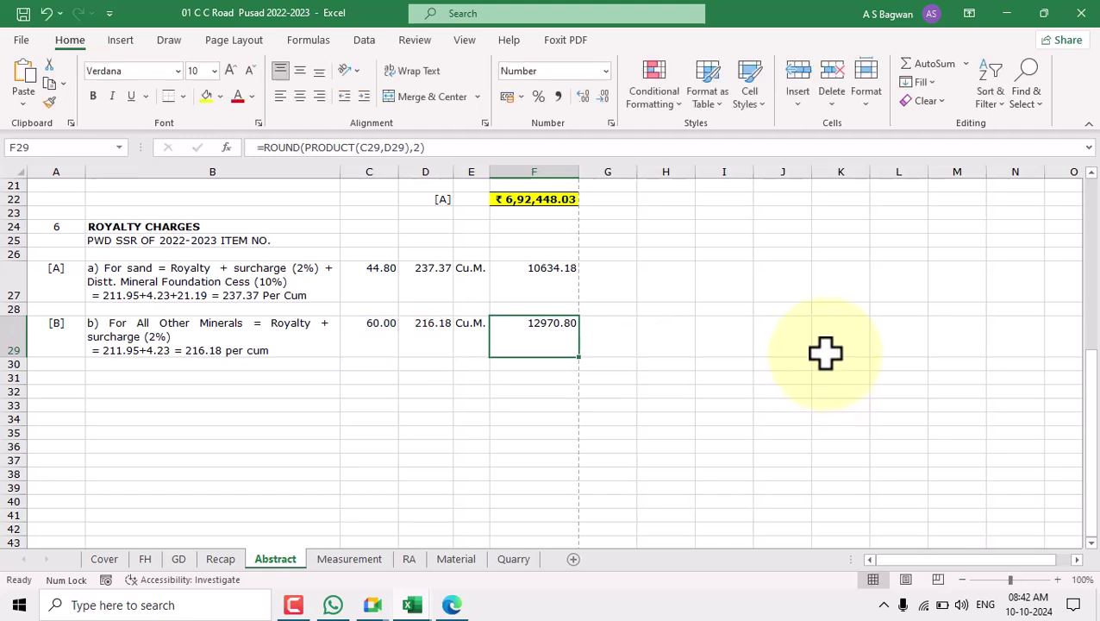
Copy the [A] total row D22:F22 to row 31 starting at D31
drag(452, 201, 517, 199)
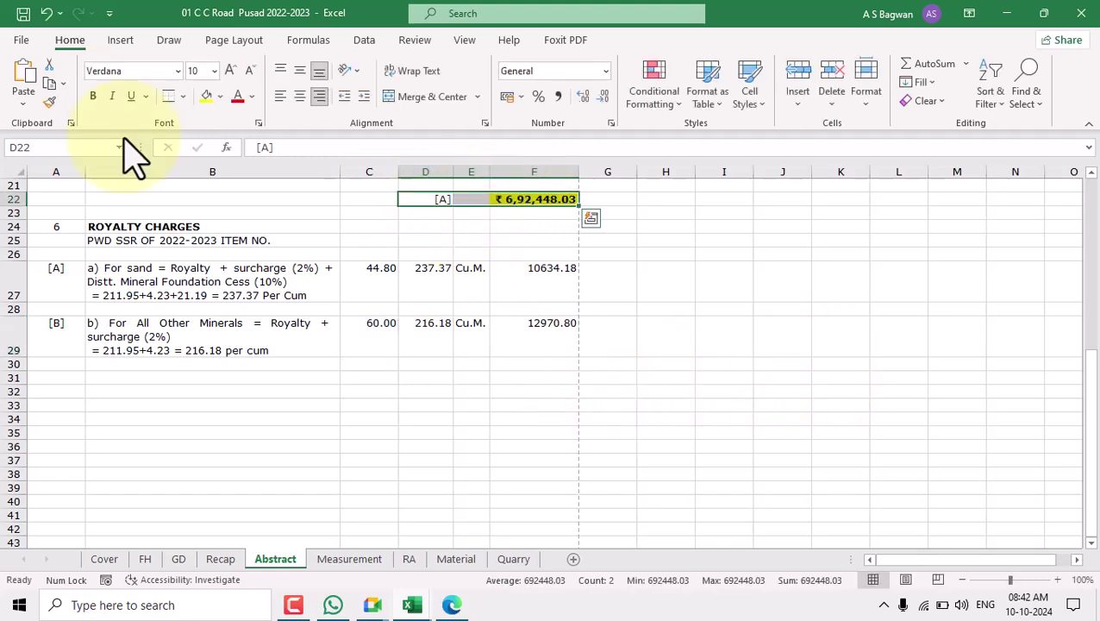
click(50, 84)
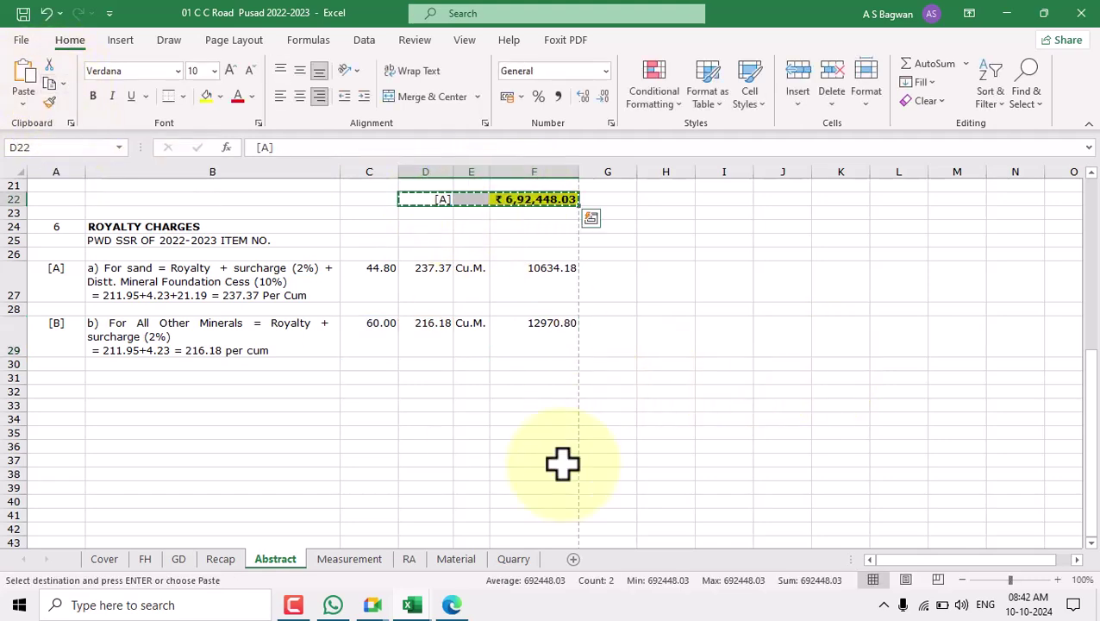
click(425, 376)
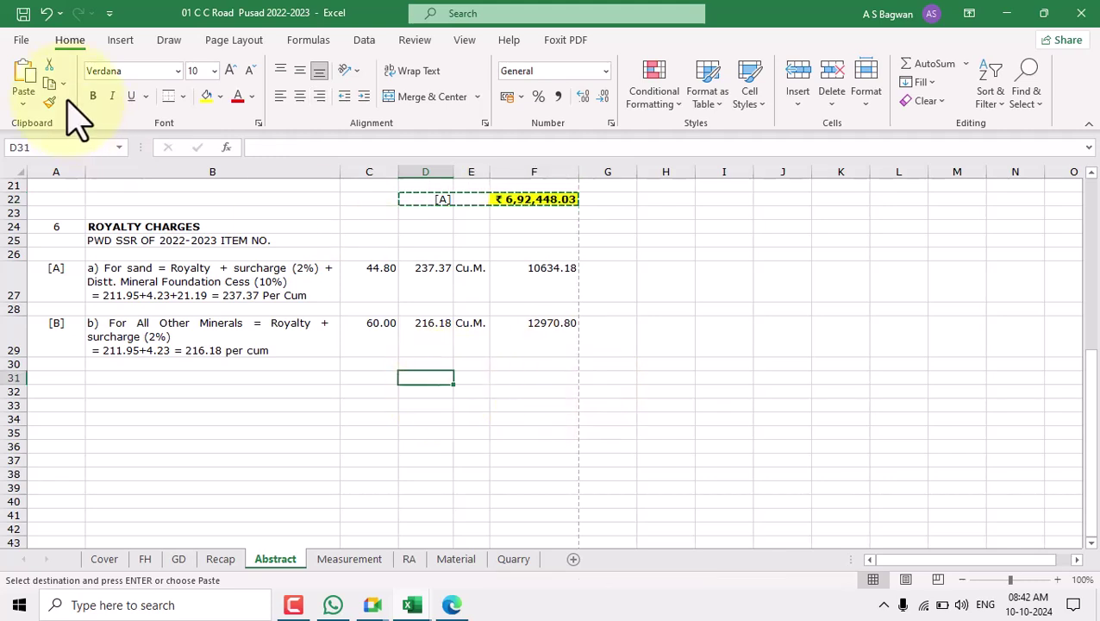
click(24, 84)
Replace the royalty total in F31 with the sum of the royalty amounts, =SUM(F27:F30)
click(549, 377)
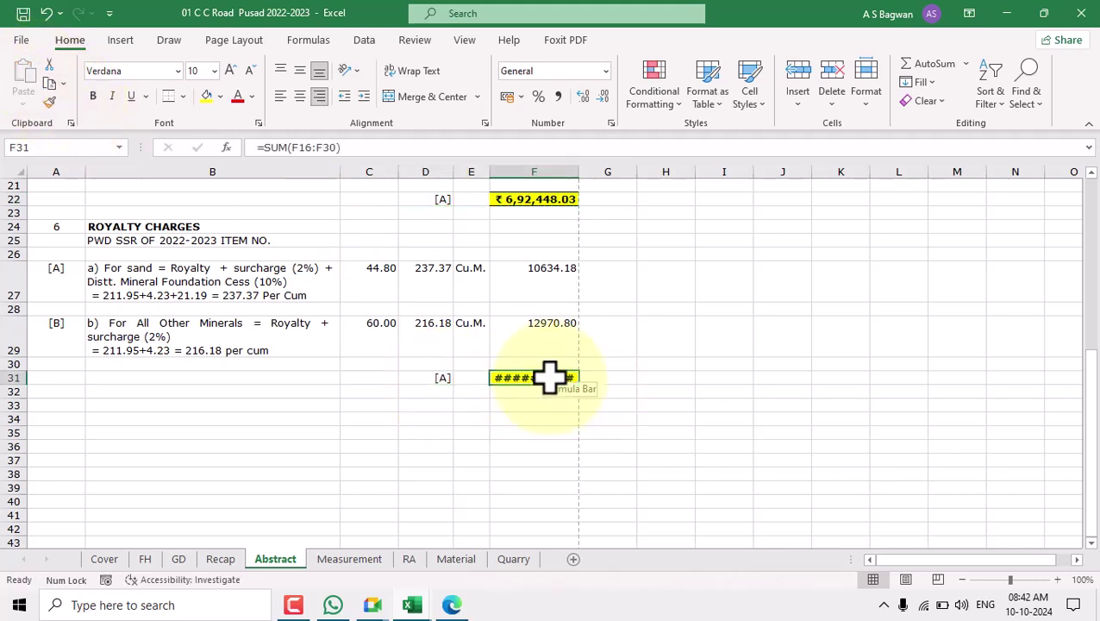
click(940, 62)
click(528, 284)
drag(528, 284, 535, 361)
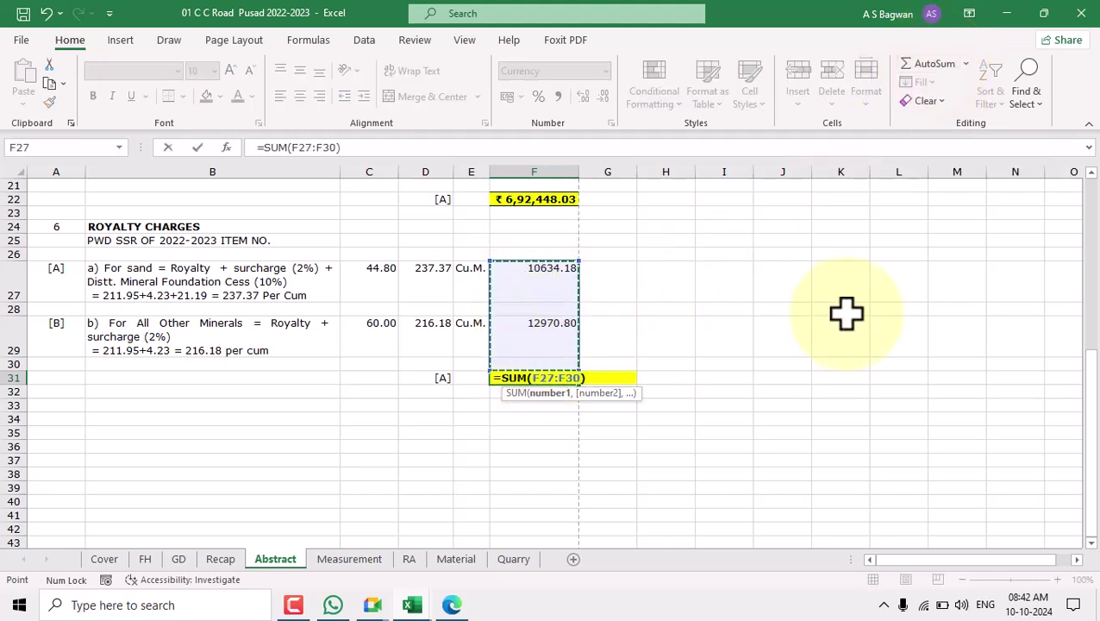
key(Return)
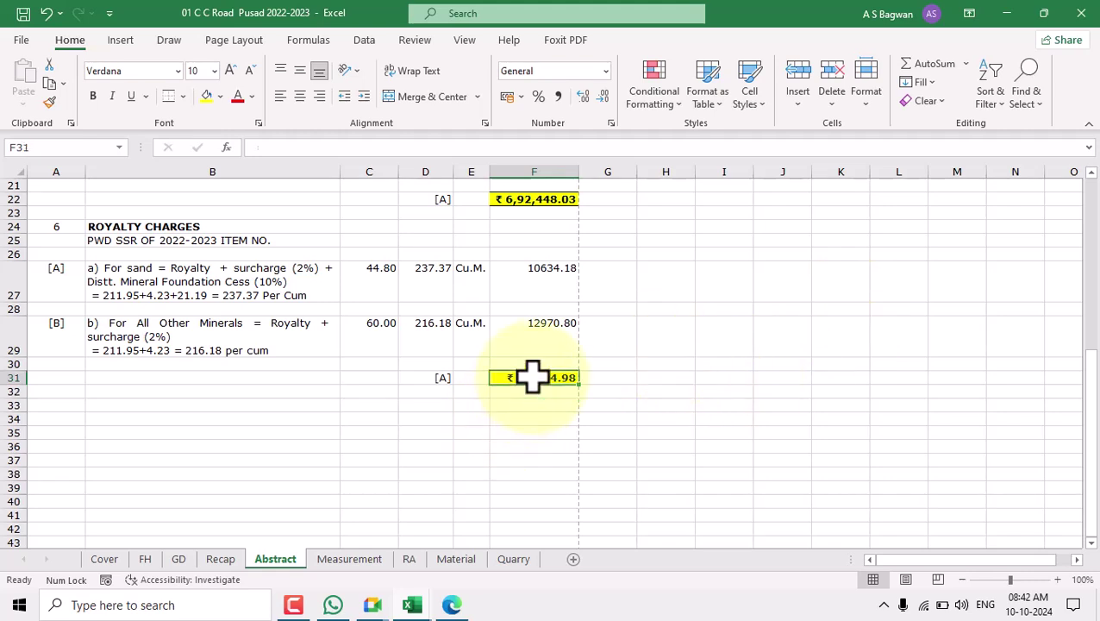
Change the royalty total's label in D31 to [B]
click(532, 376)
click(444, 376)
text([A])
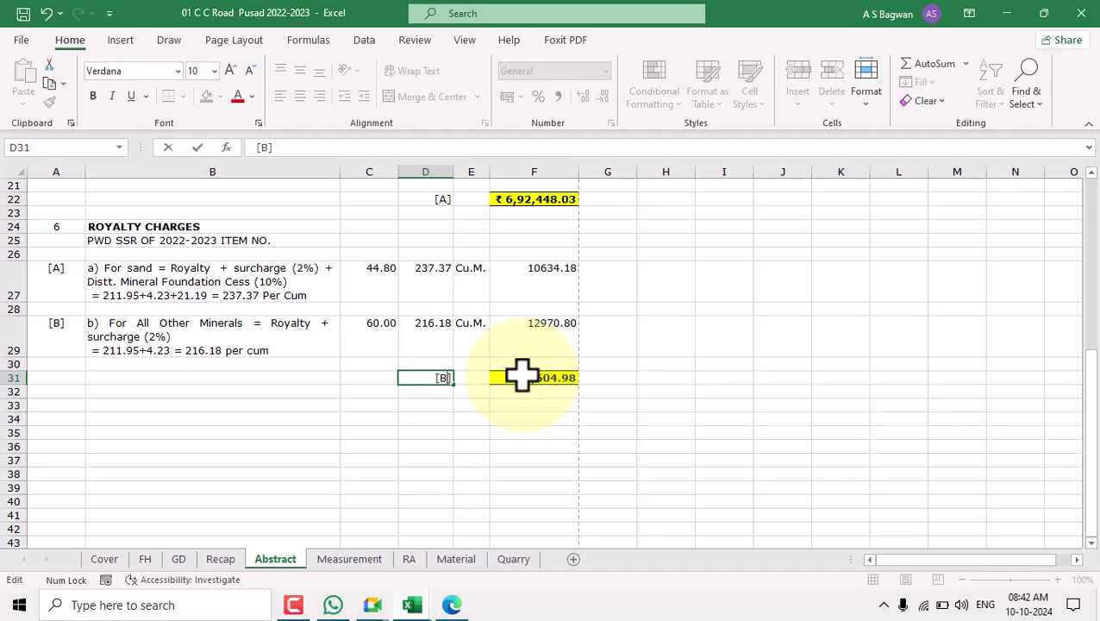
key(Return)
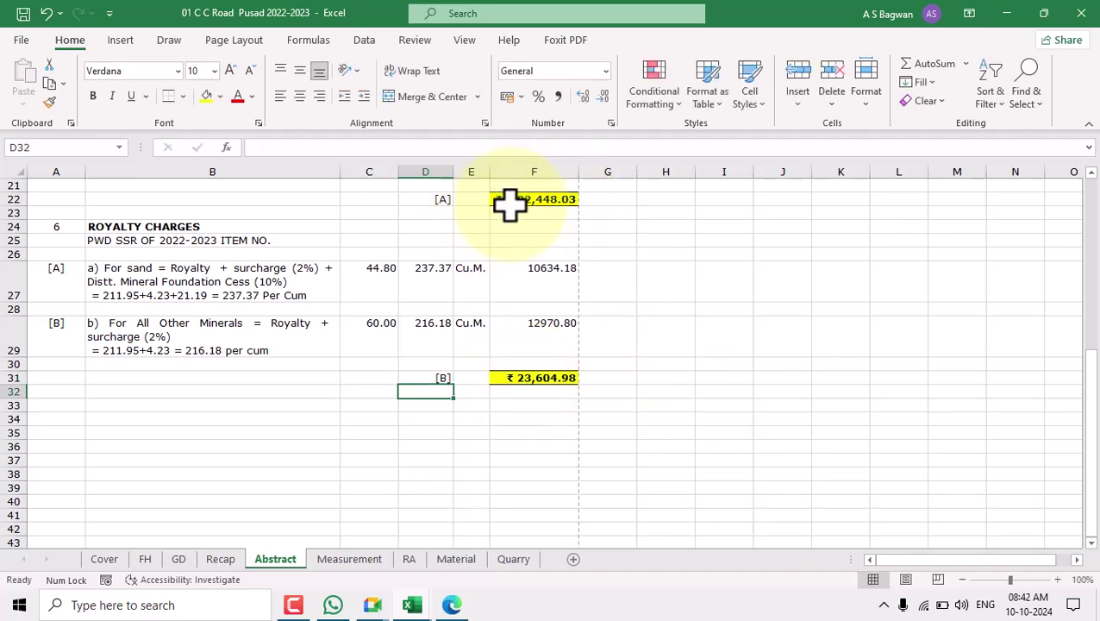
Check which cells the work total formula in F22 and the royalty total formula in F31 add up
double_click(517, 196)
scroll(660, 257, up, 7)
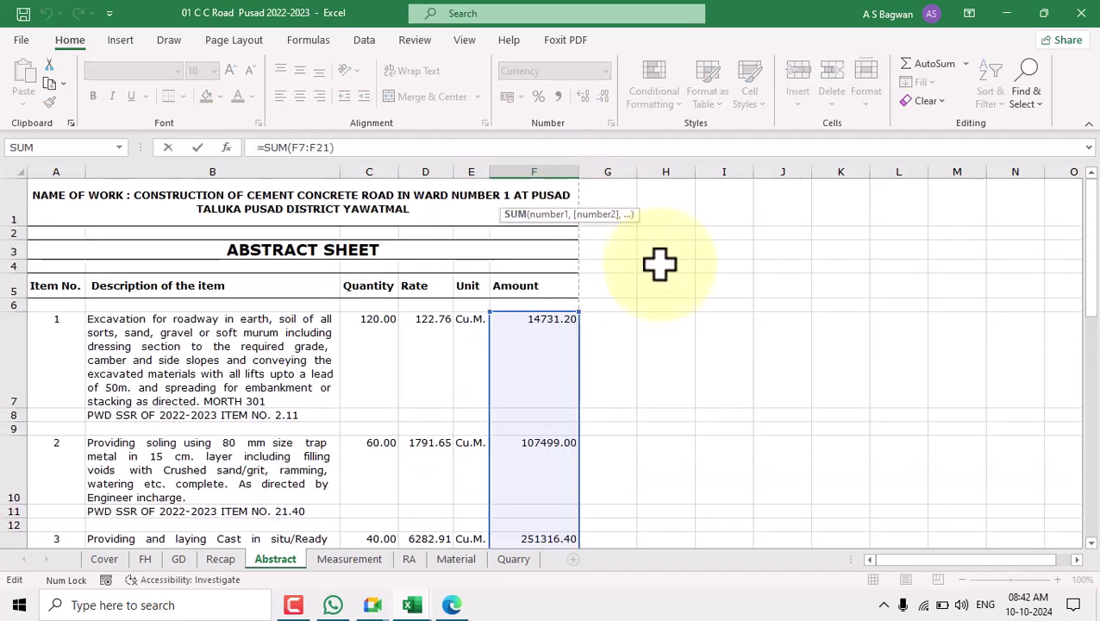
scroll(643, 297, down, 8)
key(Escape)
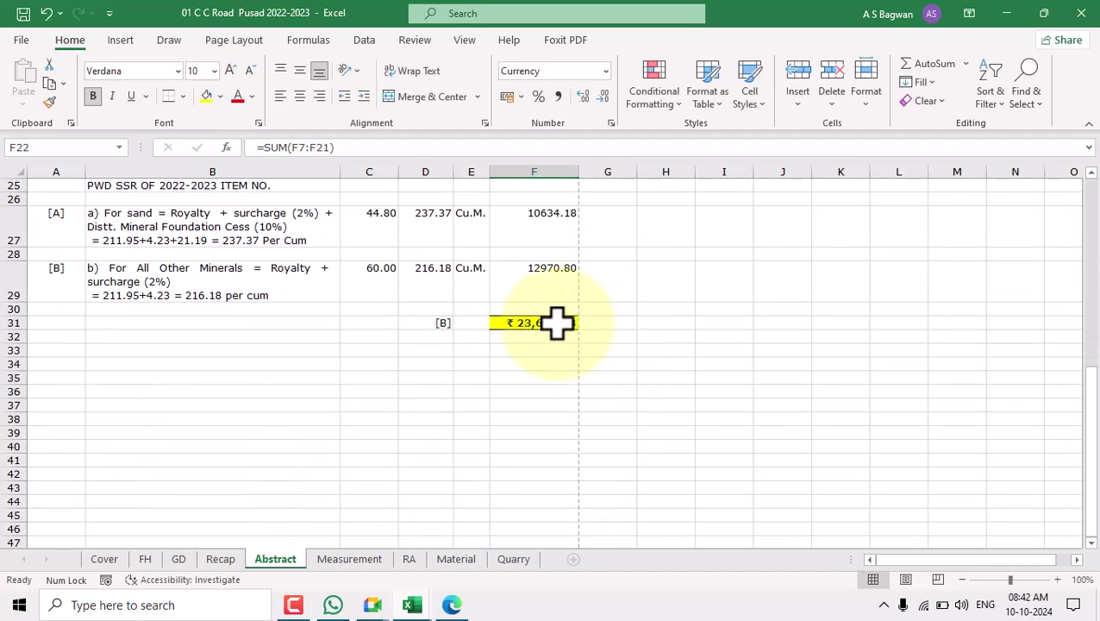
double_click(556, 322)
key(Escape)
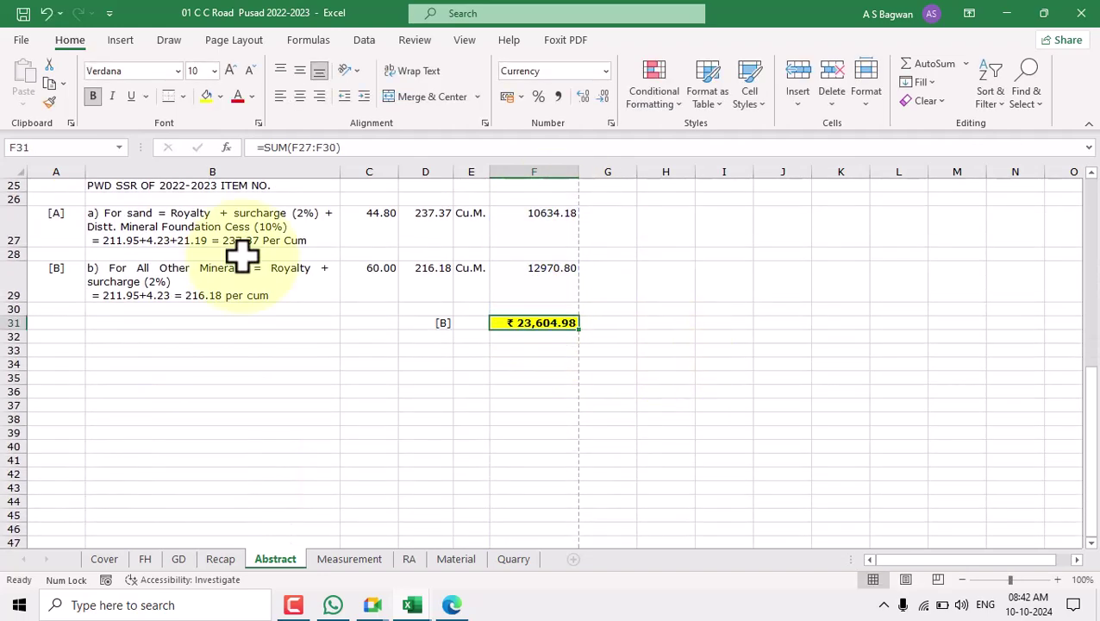
drag(65, 225, 574, 326)
click(540, 322)
double_click(559, 326)
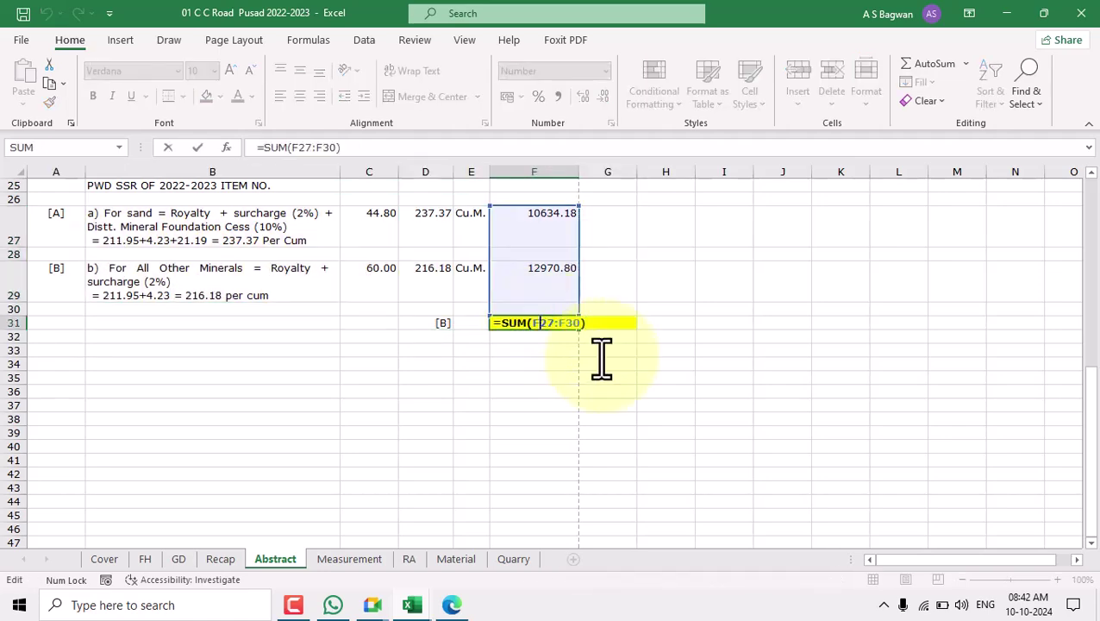
key(Escape)
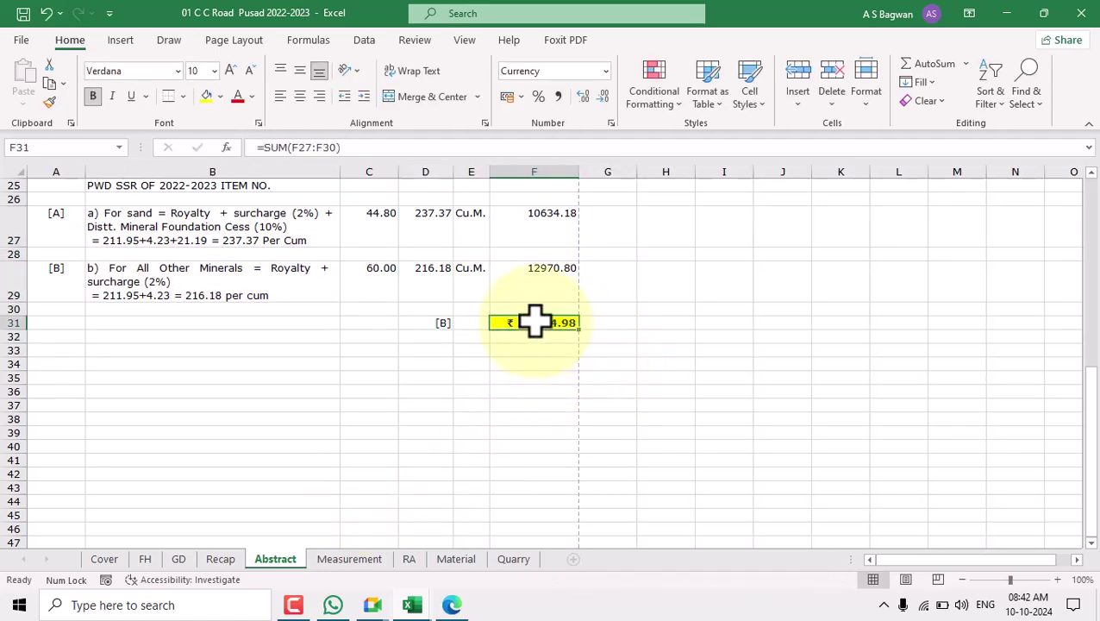
Link the Royalty Charges amount in F8 on the Recap sheet to the [B] royalty total in Abstract!F31
click(224, 559)
click(572, 380)
click(173, 311)
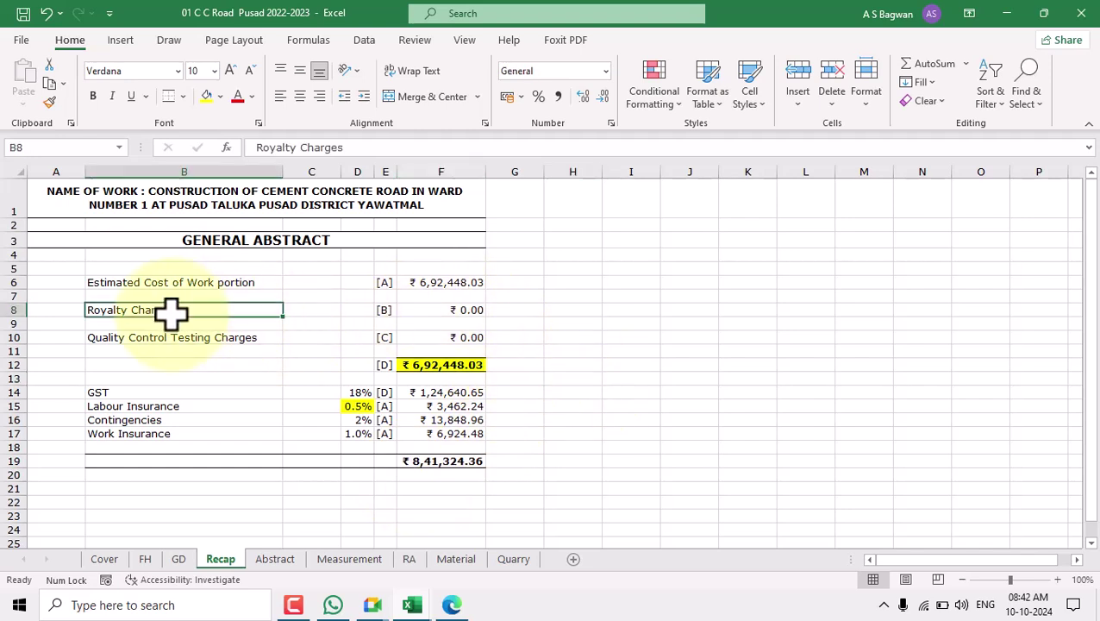
click(385, 311)
click(463, 316)
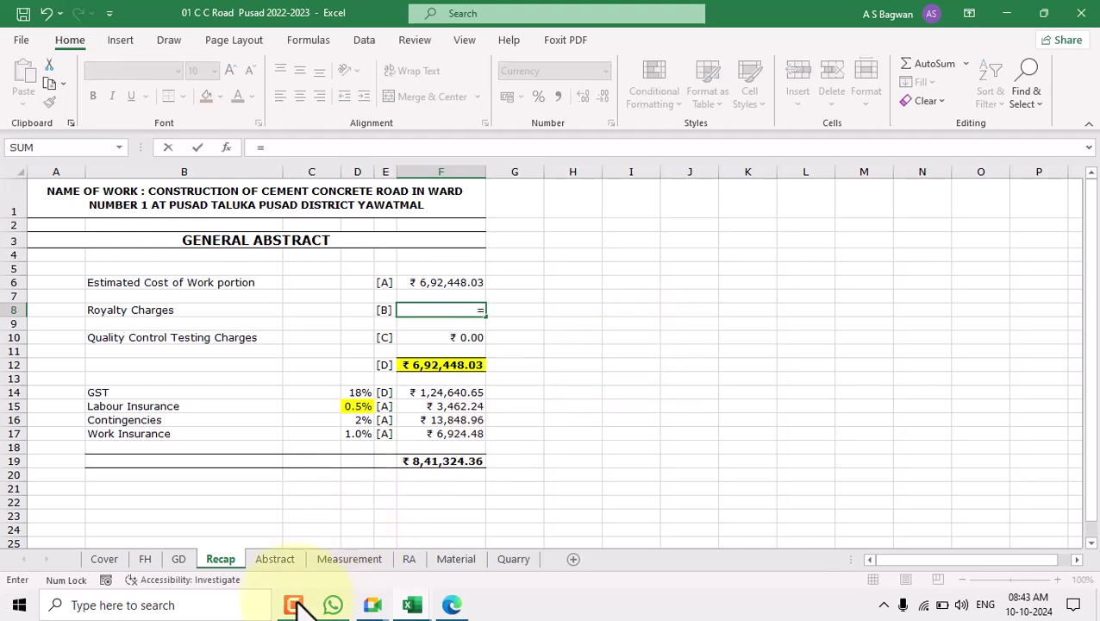
click(275, 558)
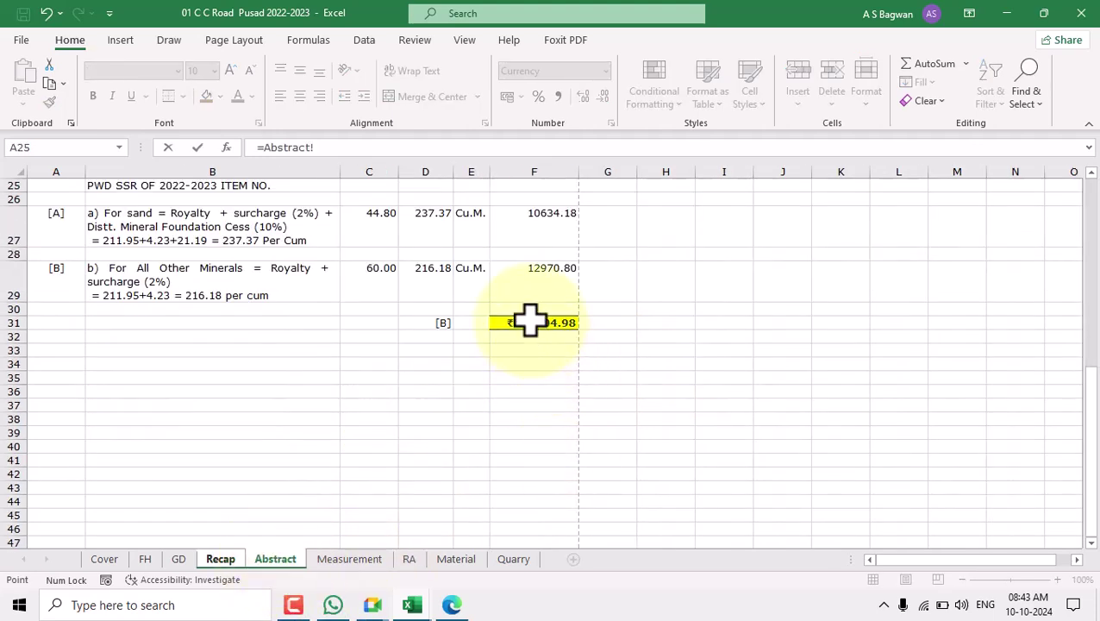
click(529, 323)
key(Return)
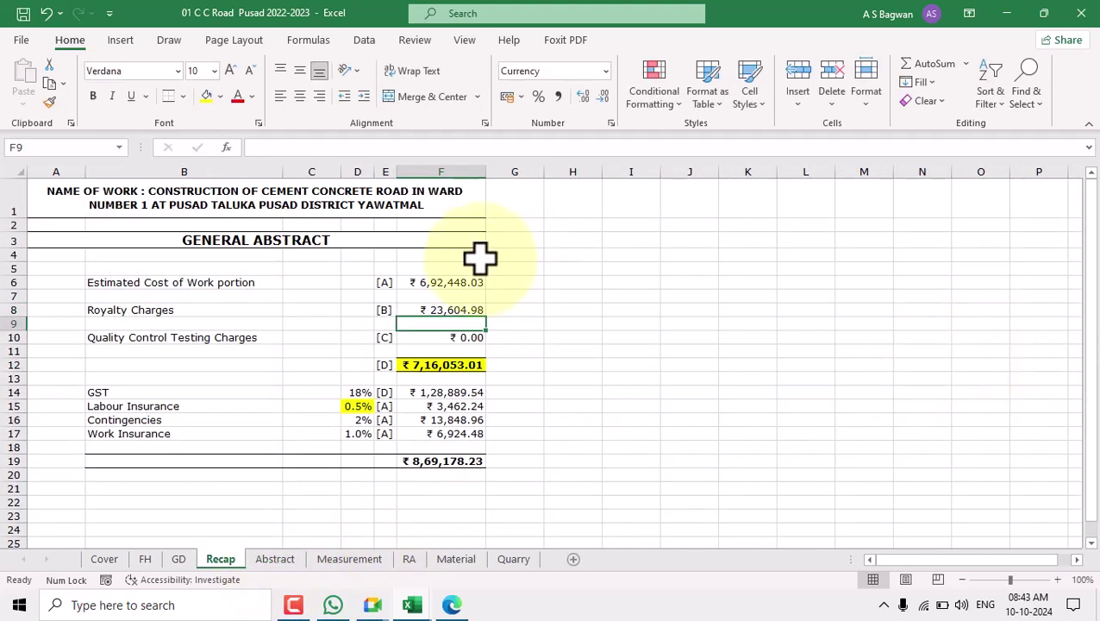
Re-enter the Estimated Cost of Work portion link in F6 on the Recap sheet, pointing to the [A] total in Abstract!F22
click(444, 283)
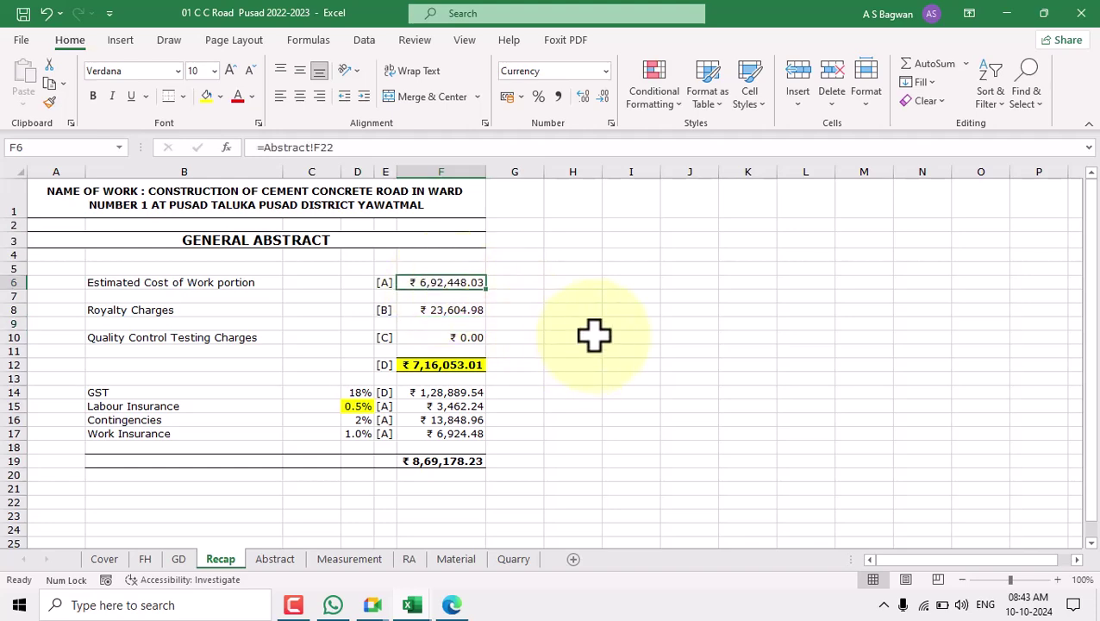
click(349, 559)
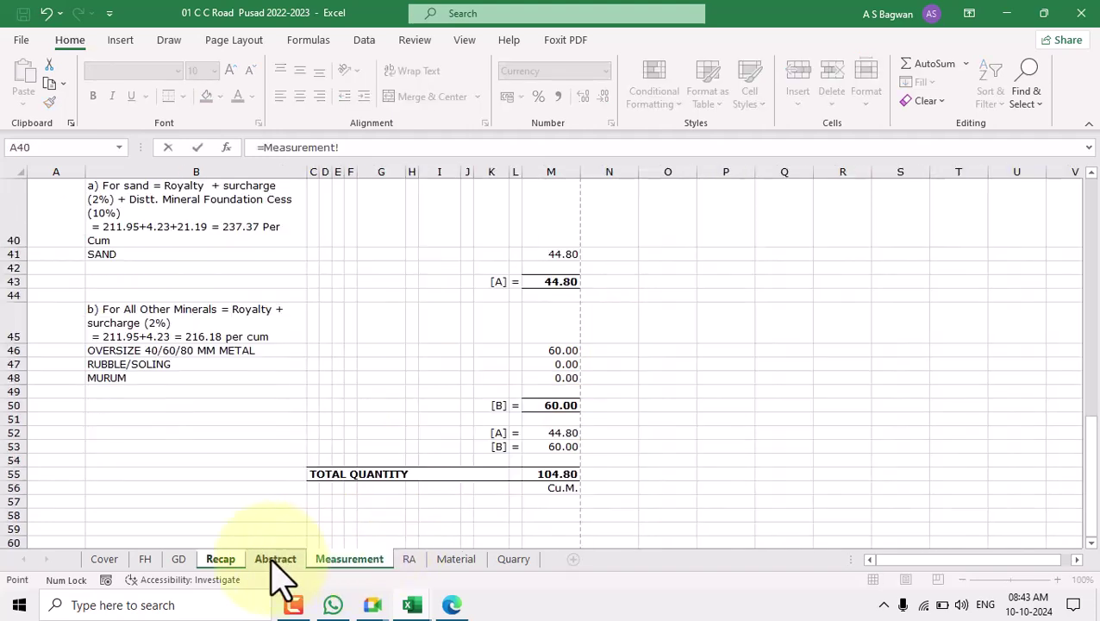
click(275, 559)
scroll(664, 304, up, 1)
scroll(664, 304, up, 1)
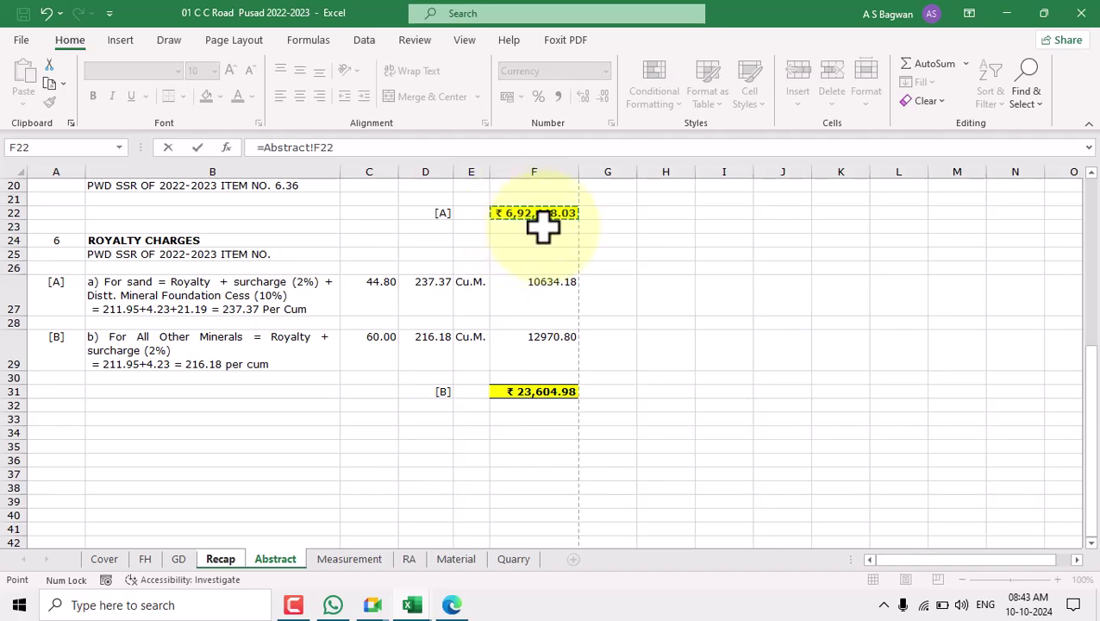
key(Return)
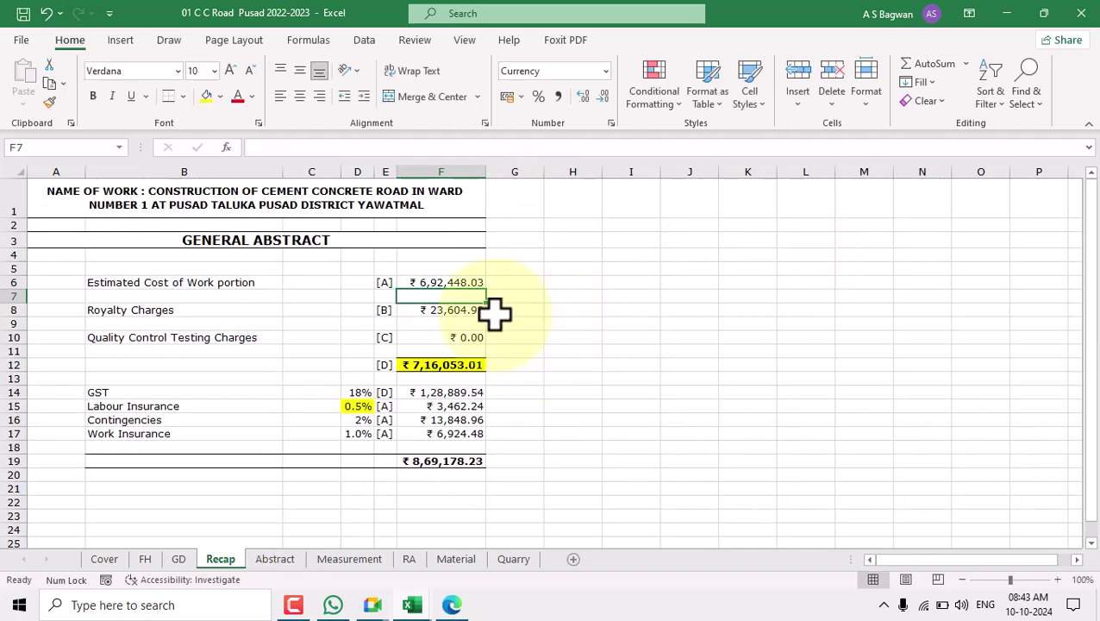
Check the Quality Control Testing Charges entry and its amount in F10 on the Recap sheet
click(205, 340)
click(438, 337)
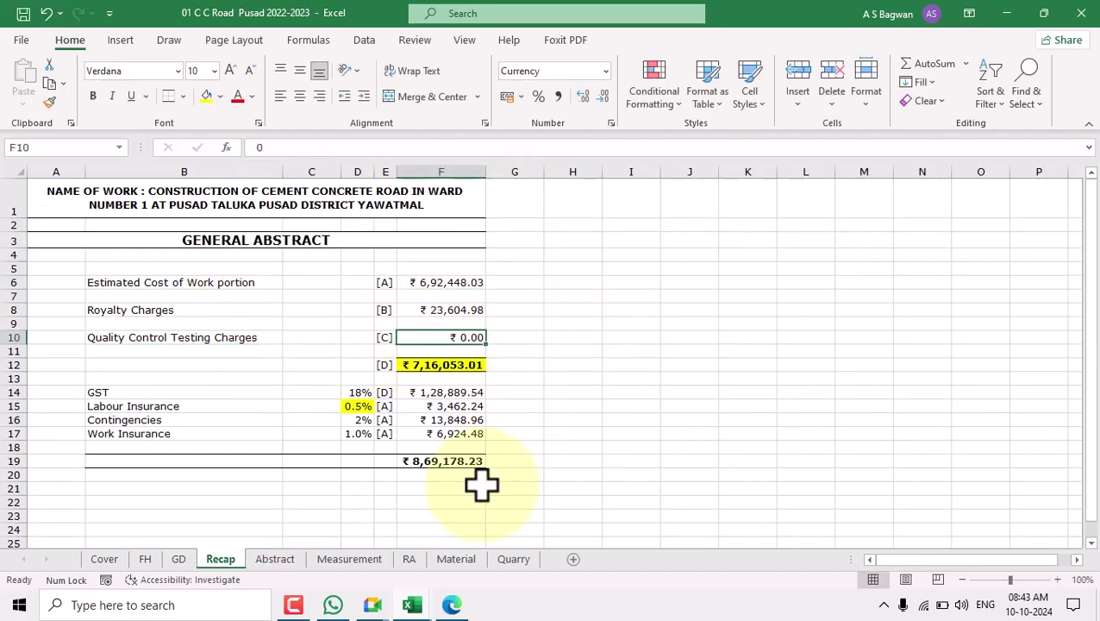
Compare the [D] subtotal formula in F12 on the Recap sheet with the royalty total formula in F31 on the Abstract sheet
click(275, 558)
scroll(333, 422, down, 2)
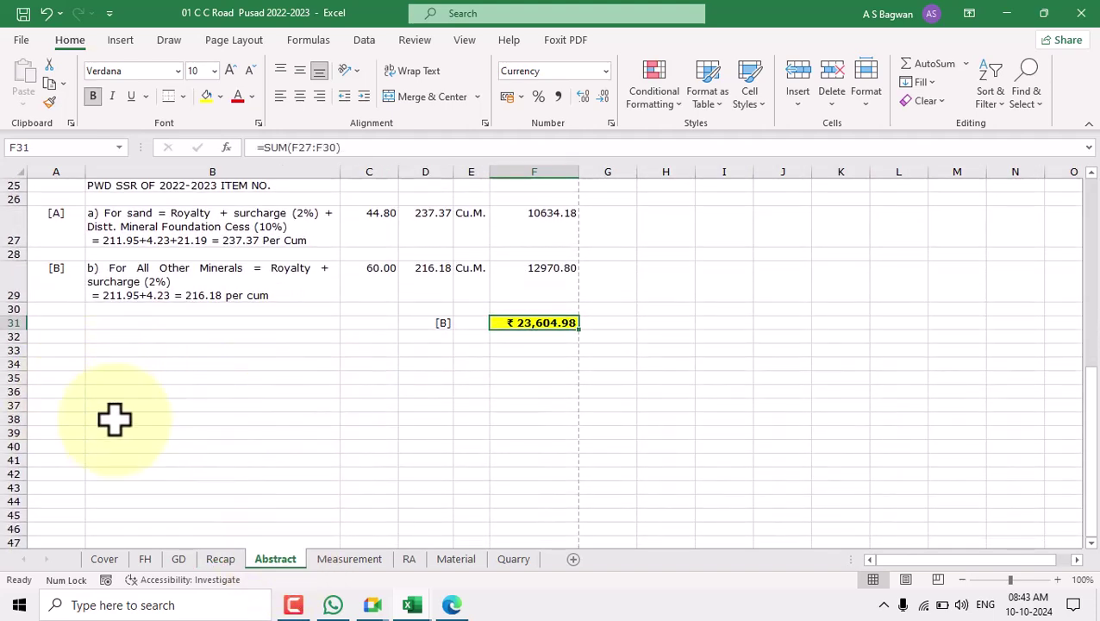
click(221, 558)
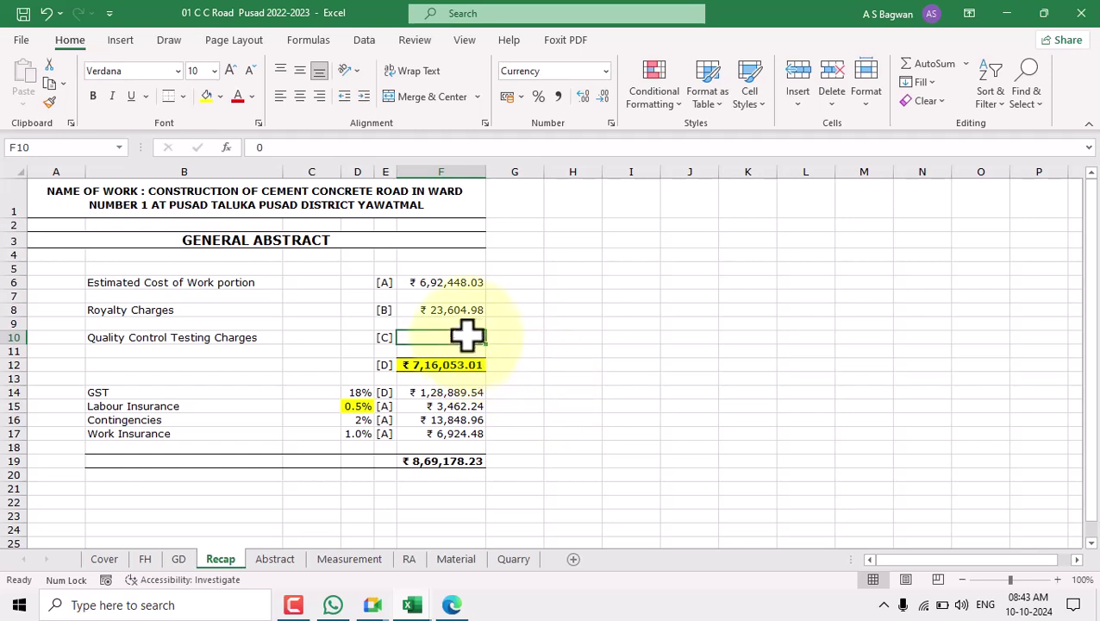
click(427, 363)
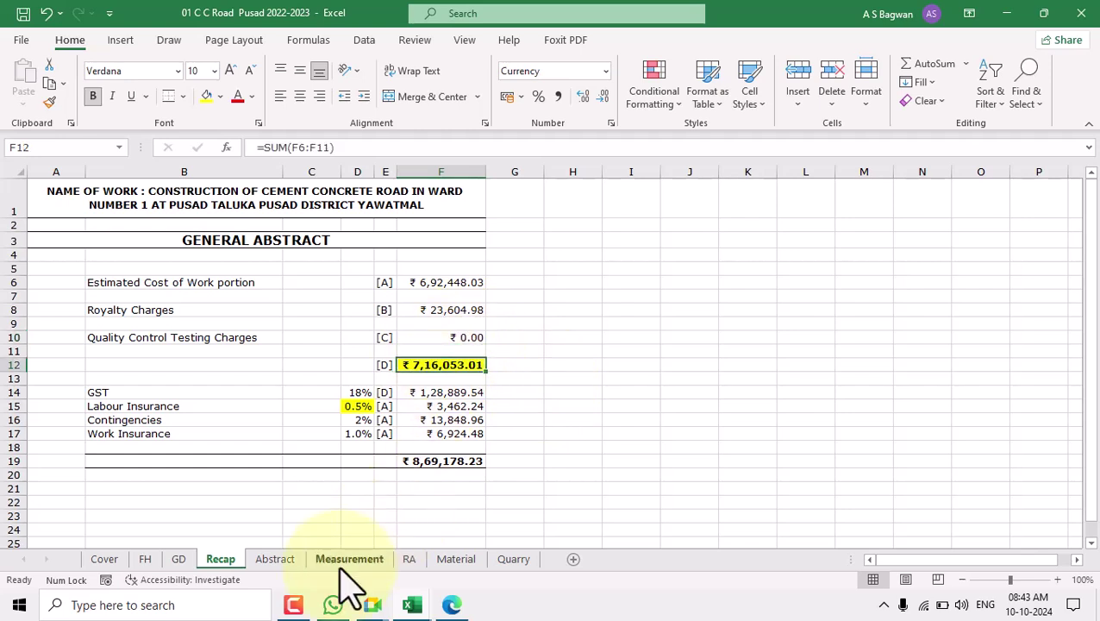
click(275, 559)
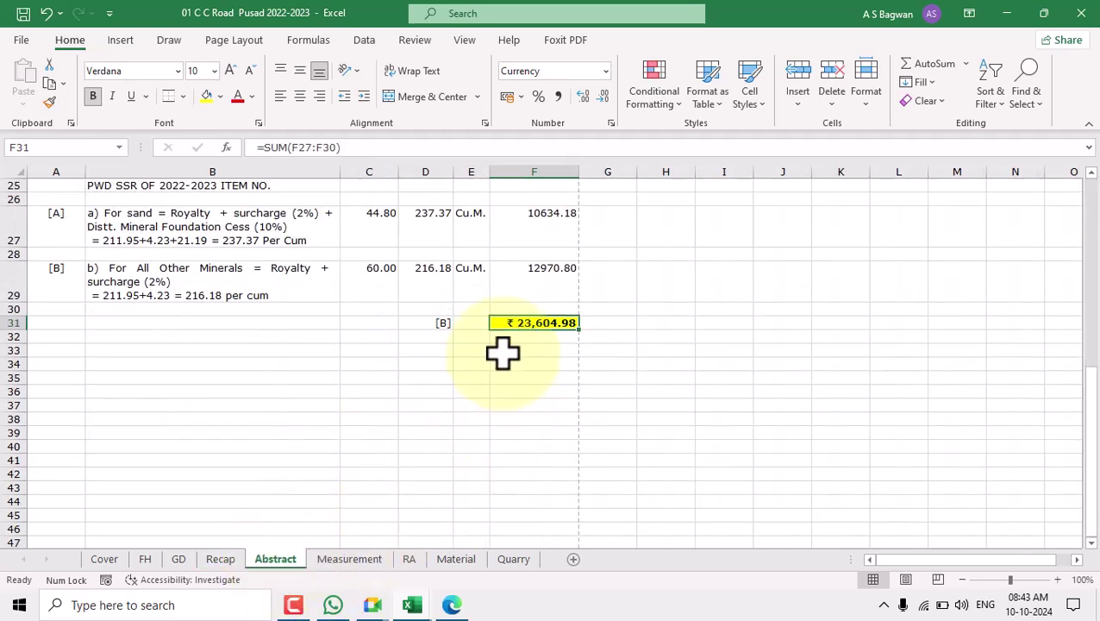
double_click(538, 322)
key(Escape)
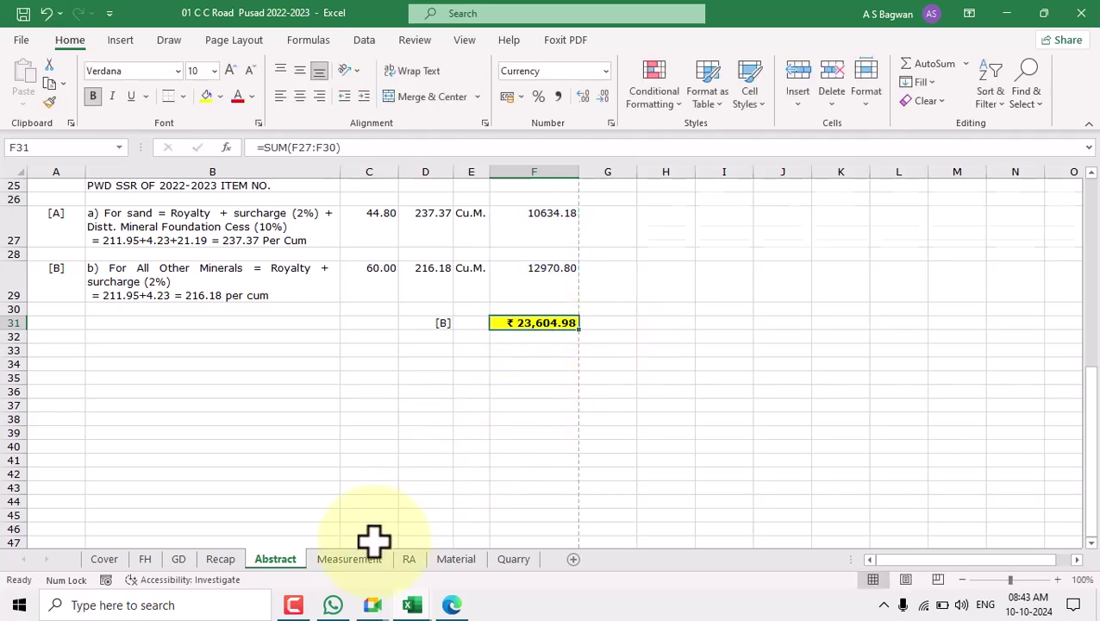
Review the Royalty Charges item on the Measurement sheet against the RA sheet and the material quantities on the Material sheet
click(349, 558)
scroll(437, 407, up, 2)
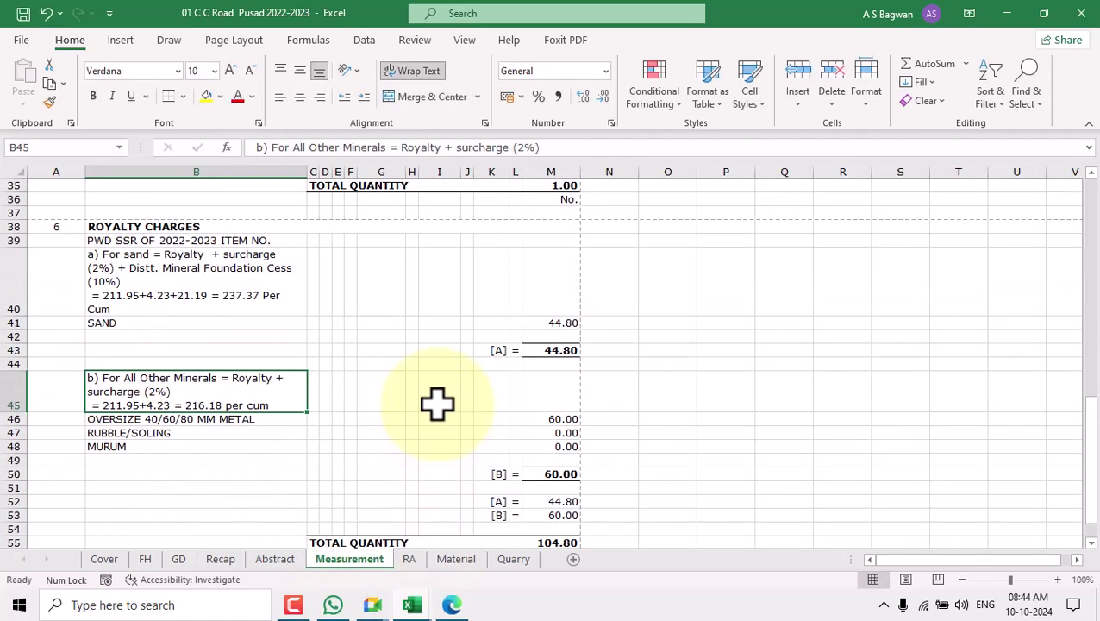
drag(59, 225, 558, 513)
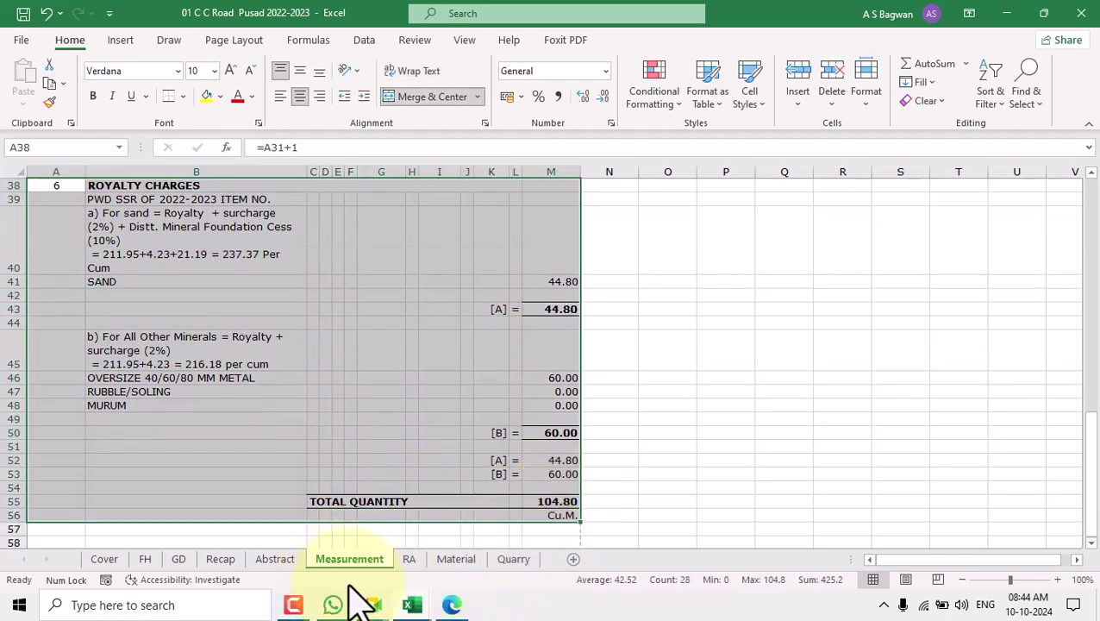
click(410, 560)
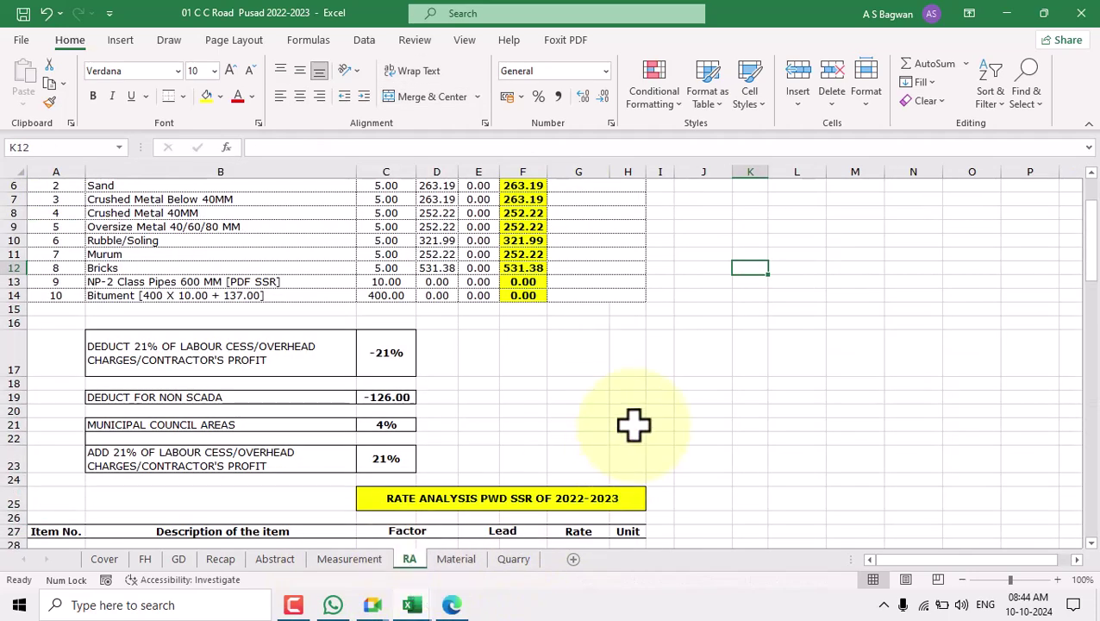
click(349, 560)
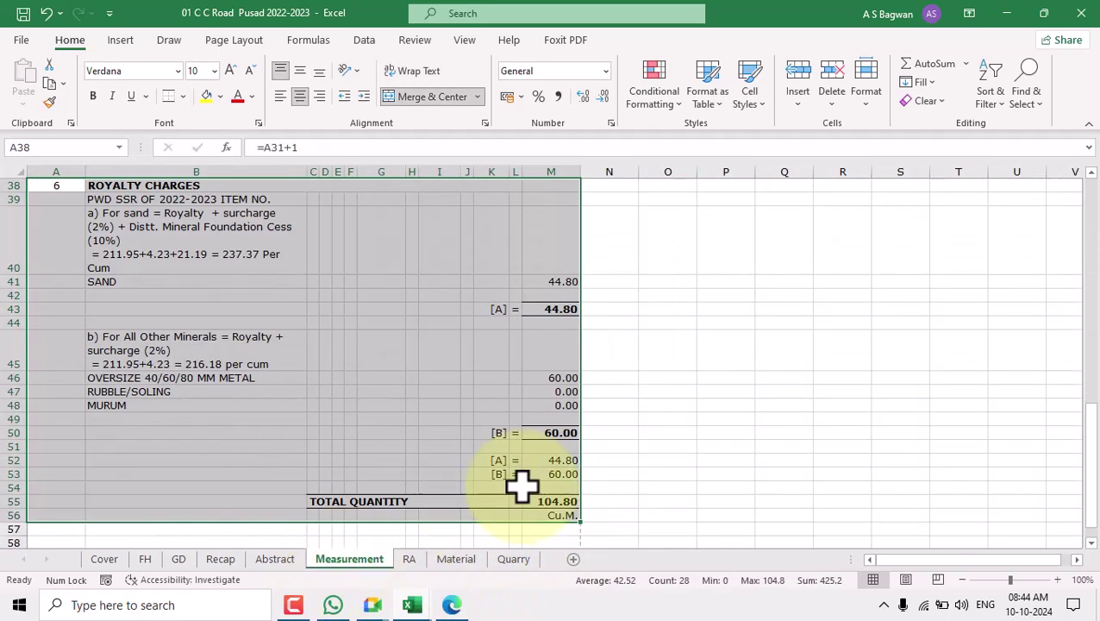
click(456, 560)
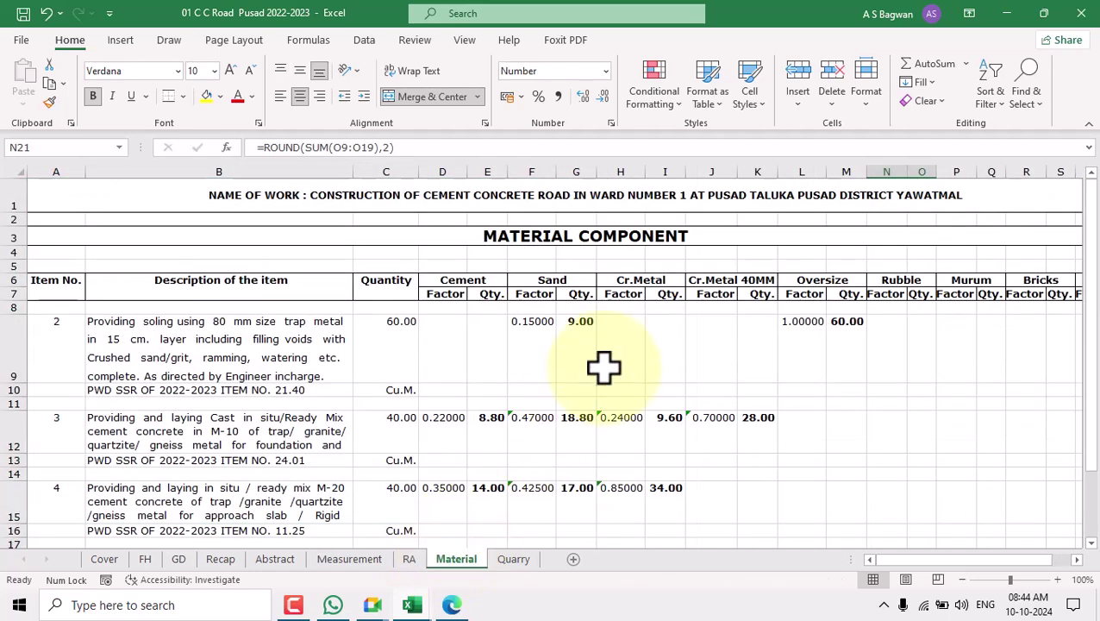
click(356, 559)
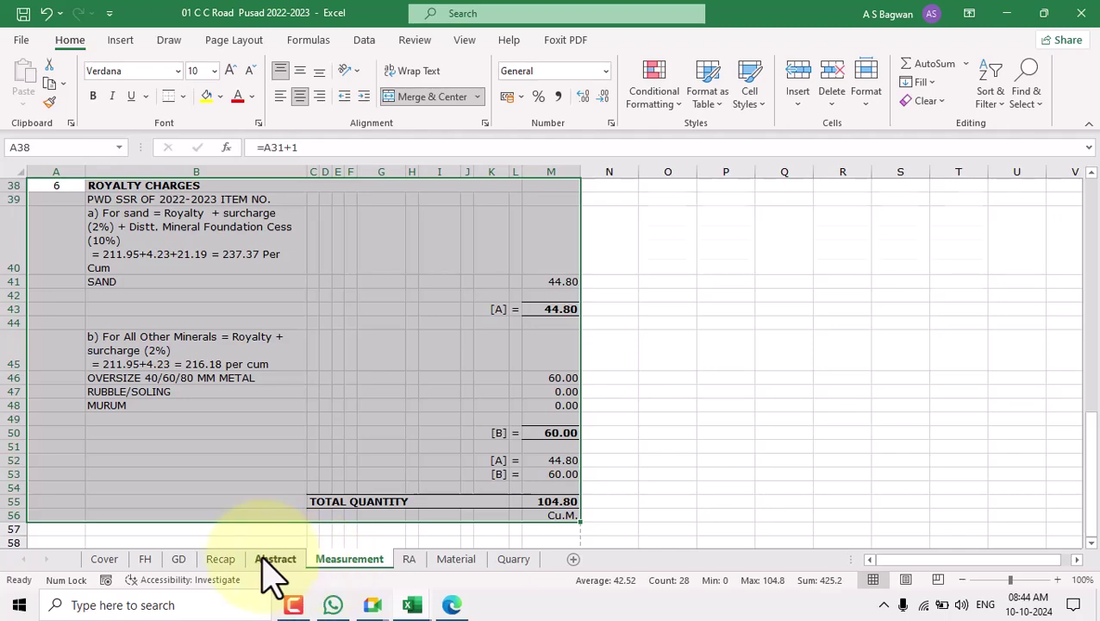
Examine the Royalty Charges block in A24:F31 on the Abstract sheet and the separate [A] work total in F22
click(274, 559)
scroll(345, 393, down, 8)
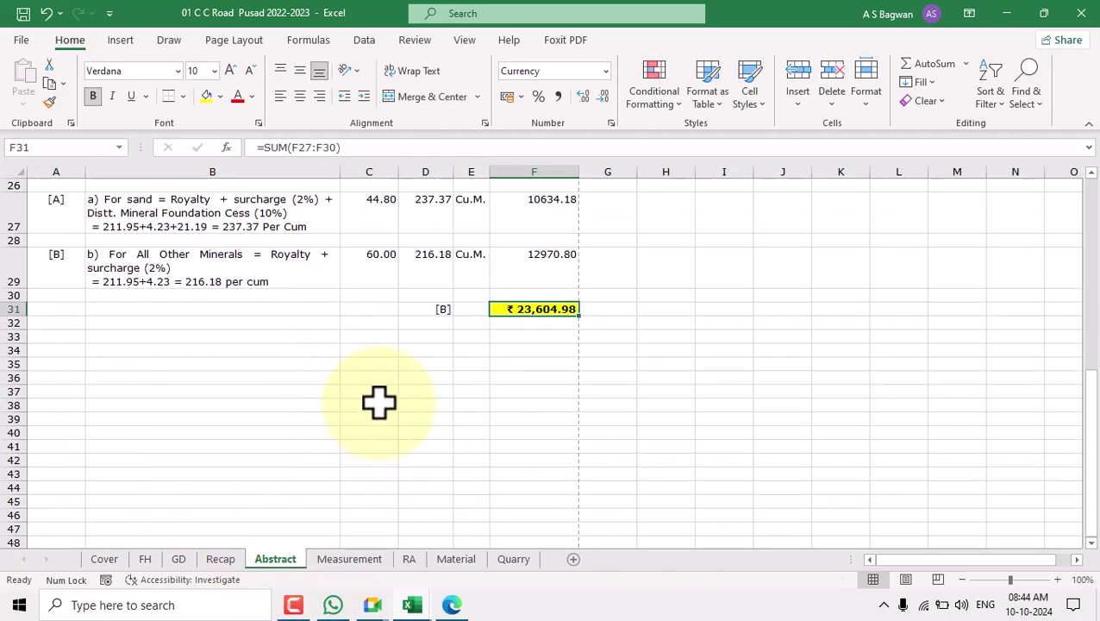
scroll(380, 405, up, 2)
drag(58, 224, 542, 380)
drag(61, 224, 523, 378)
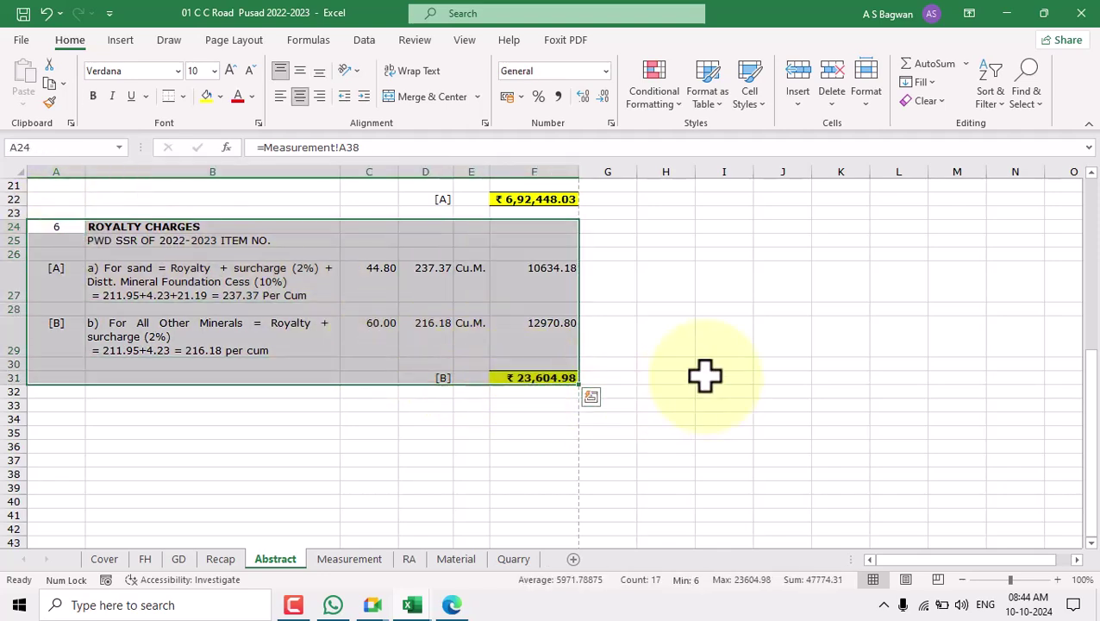
click(528, 198)
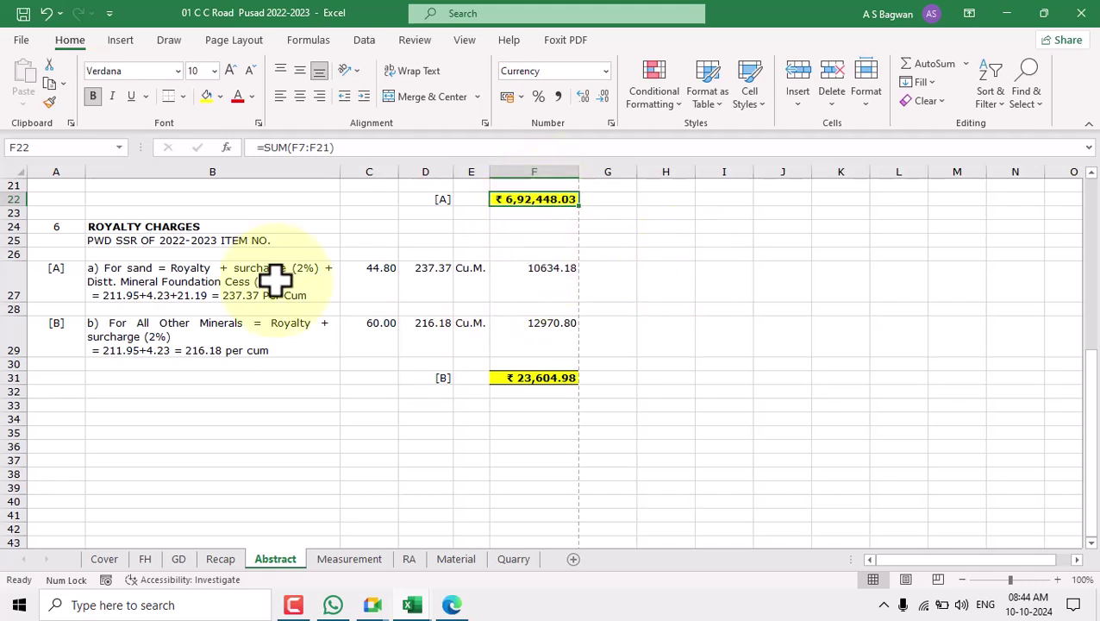
drag(69, 234, 531, 378)
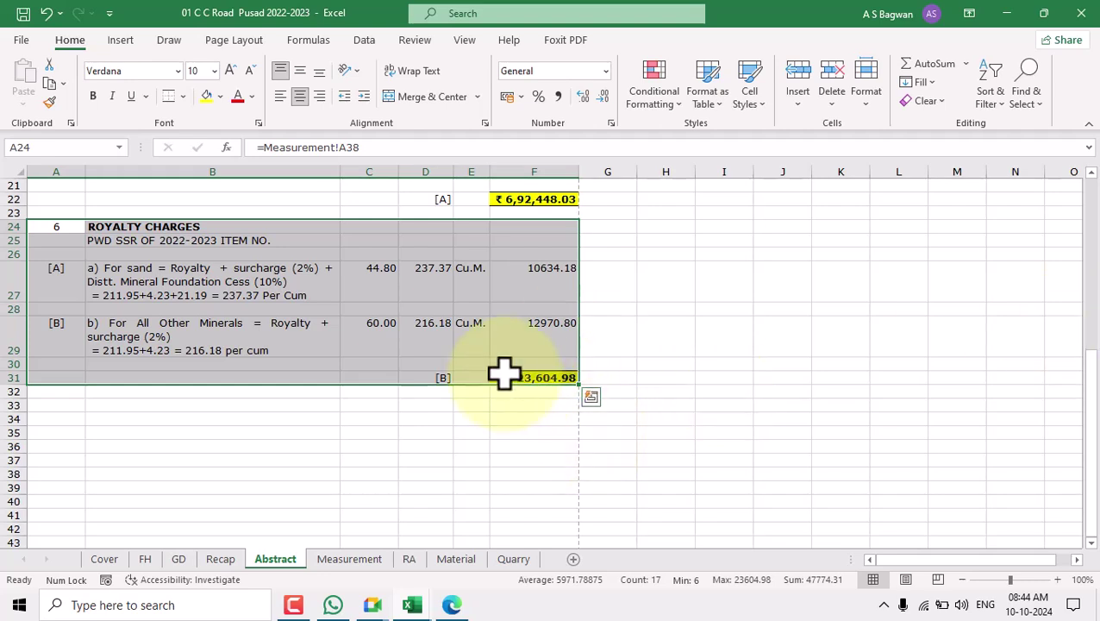
Re-enter the [B] royalty total in F31 on the Abstract sheet as the sum of F27:F30
click(548, 375)
key(alt+equal)
key(ctrl+Return)
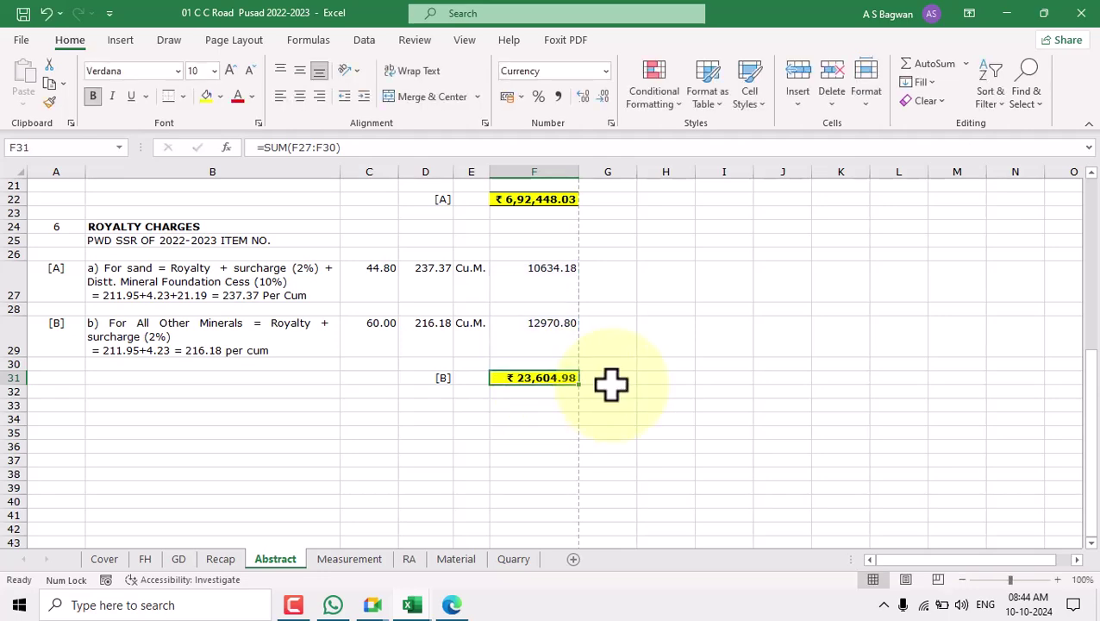
scroll(705, 414, up, 7)
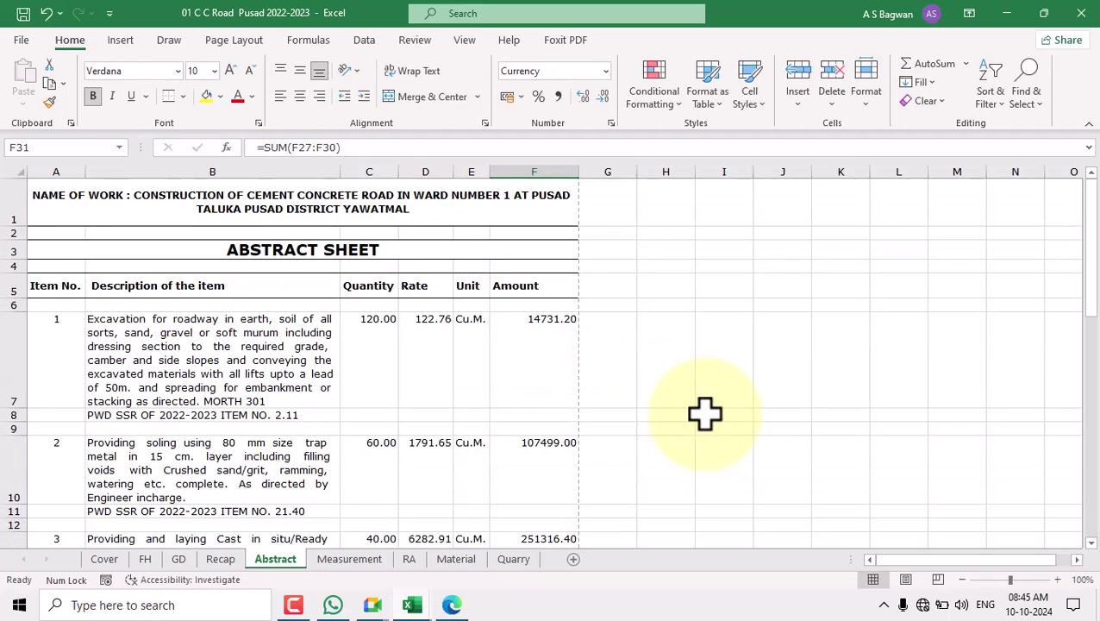